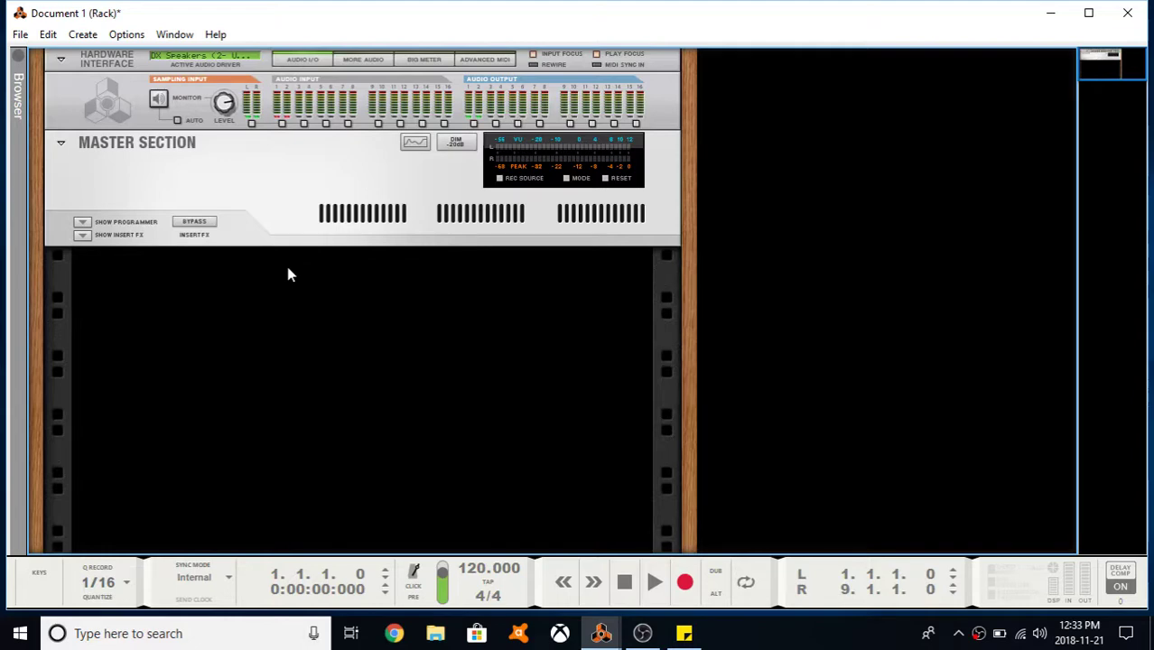
- Add a Combinator from the Utilities menu and fold it to its header
right_click(280, 253)
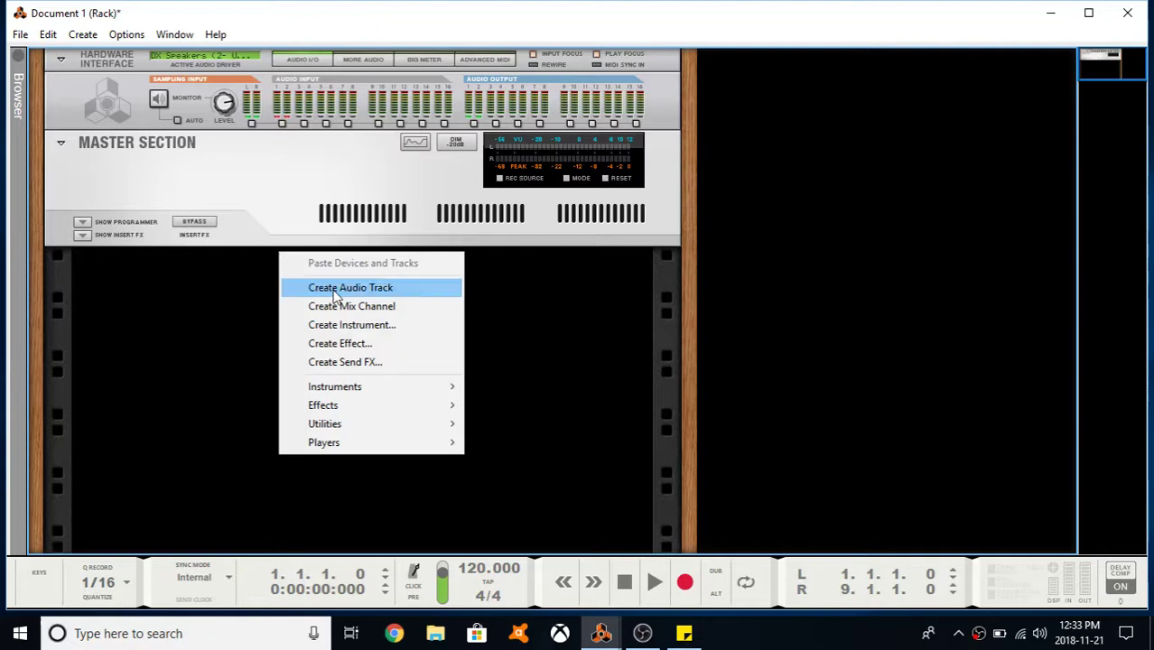
mouse_move(412, 434)
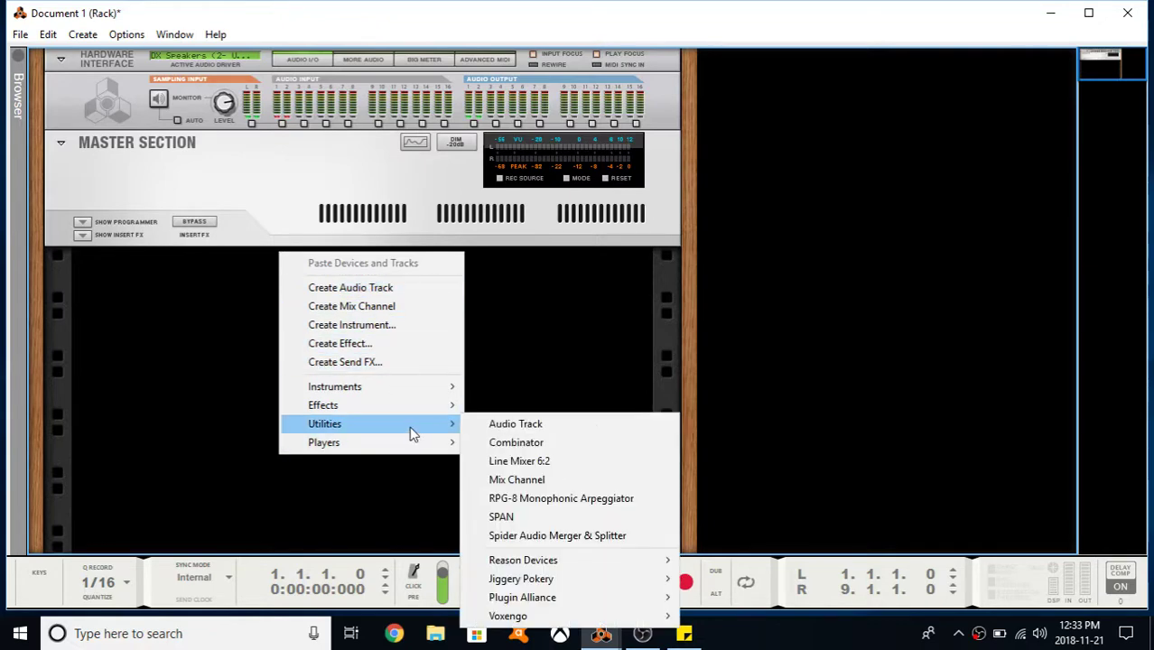
left_click(511, 442)
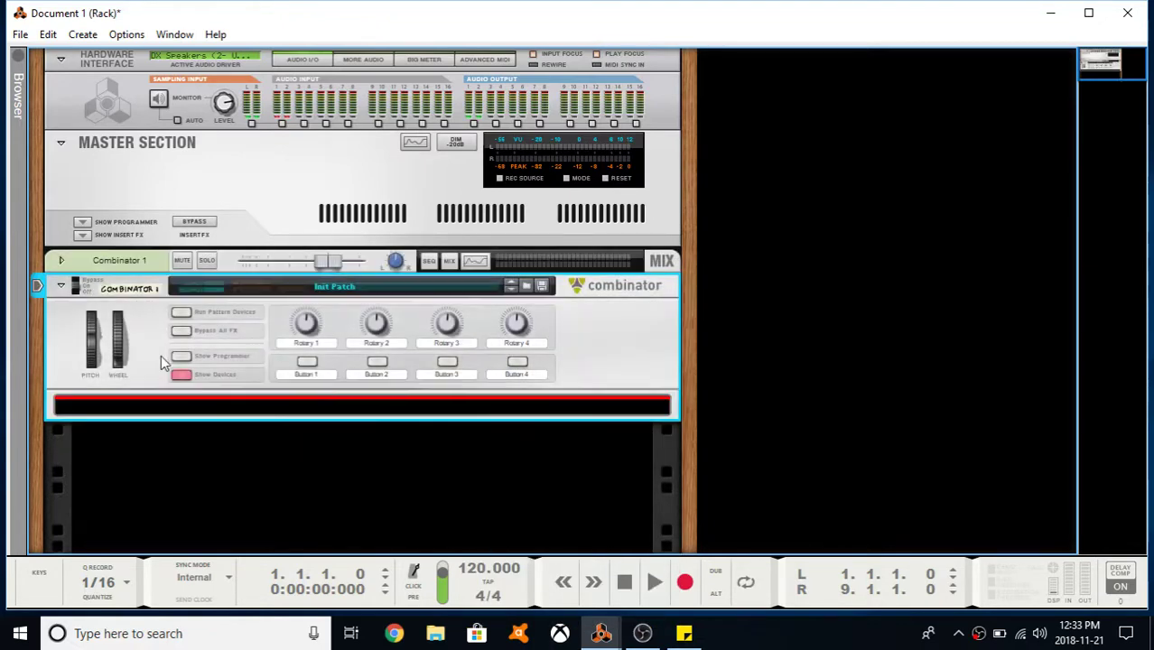
left_click(60, 285)
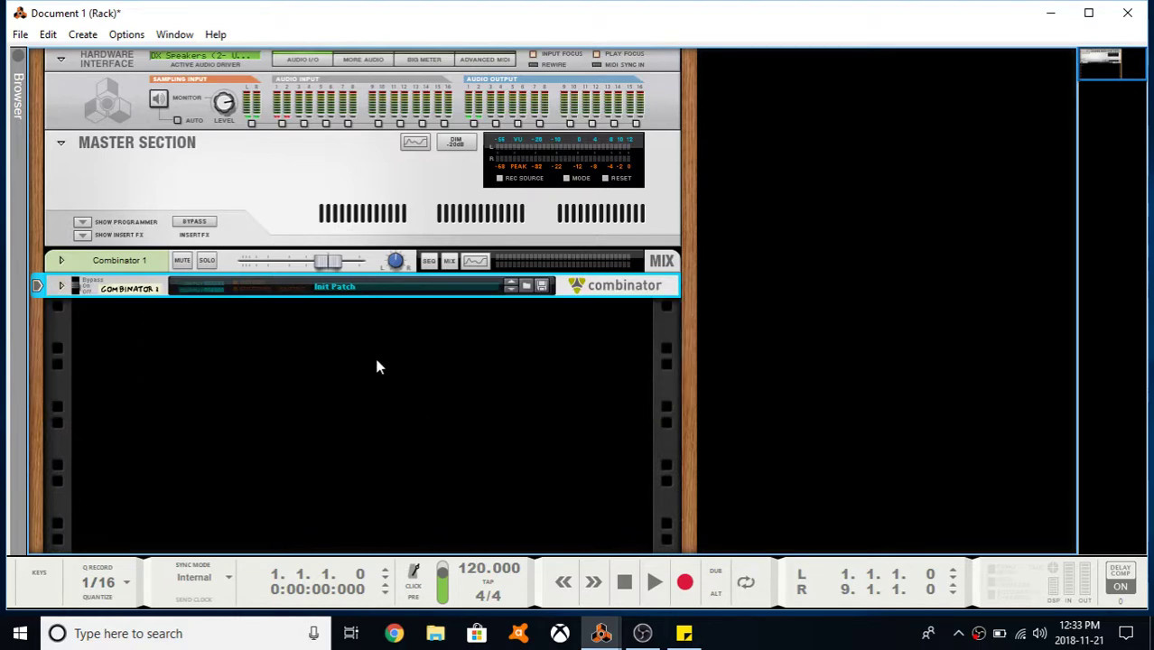
- Add two Thor synthesizers to the rack below the Combinator
right_click(358, 326)
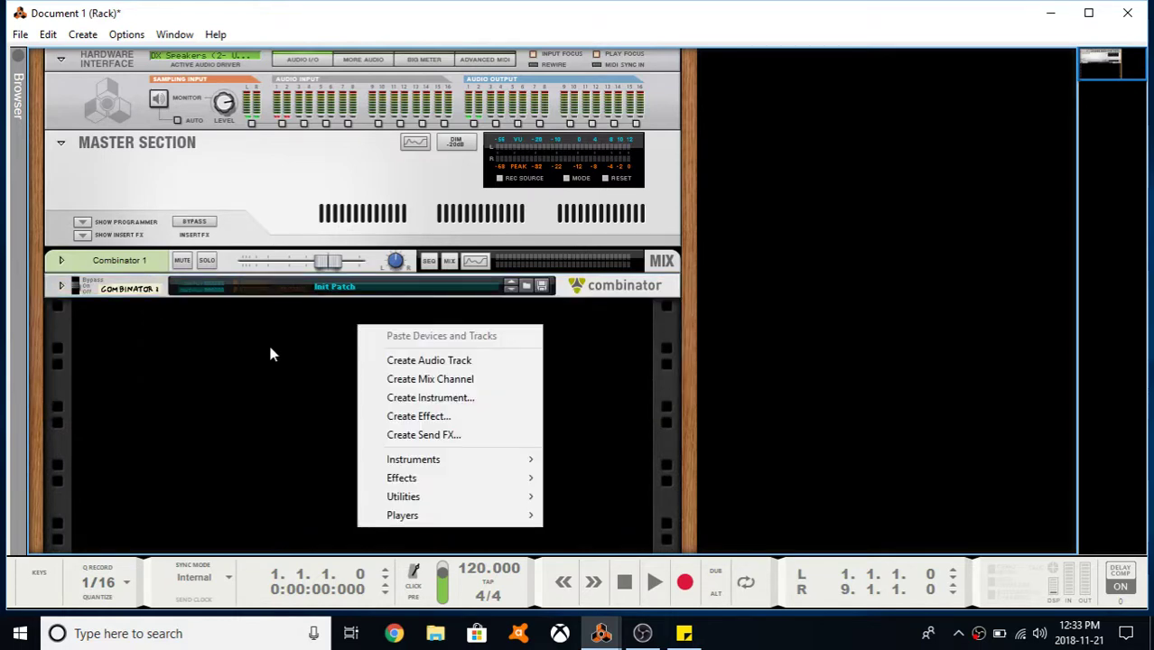
mouse_move(453, 460)
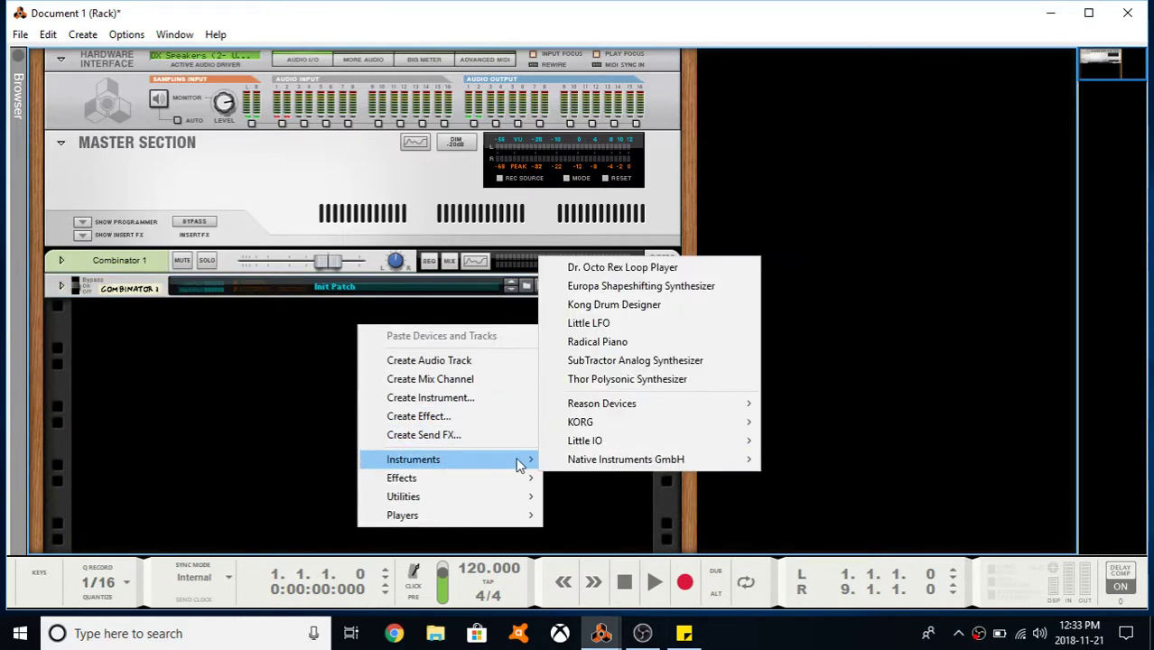
left_click(607, 381)
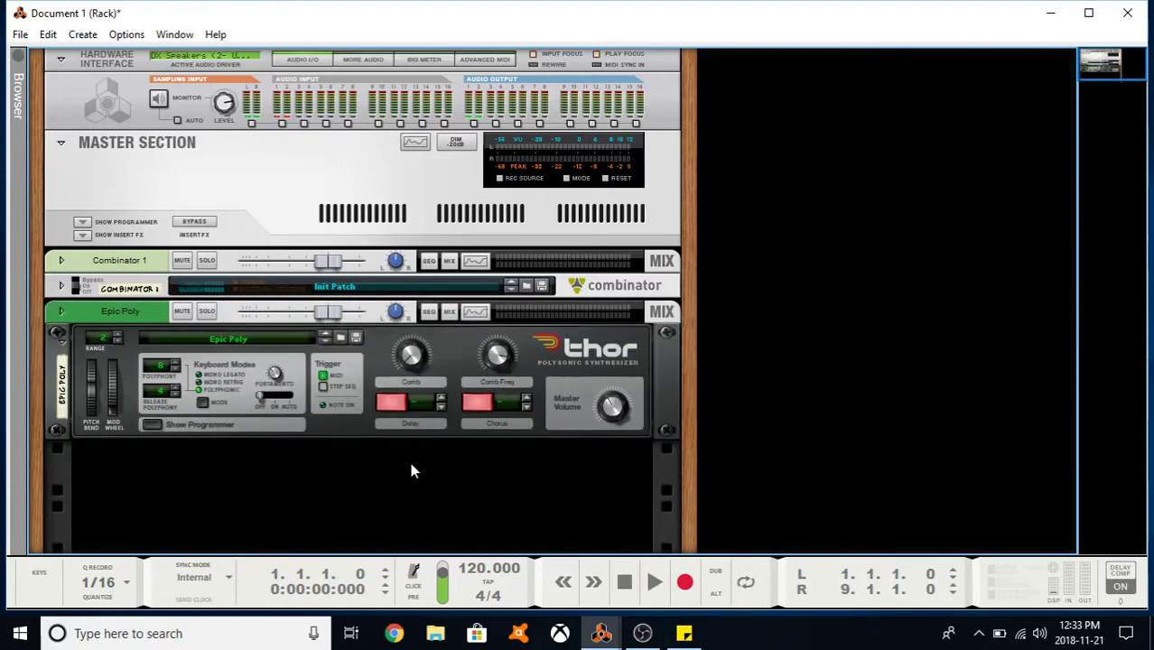
right_click(408, 457)
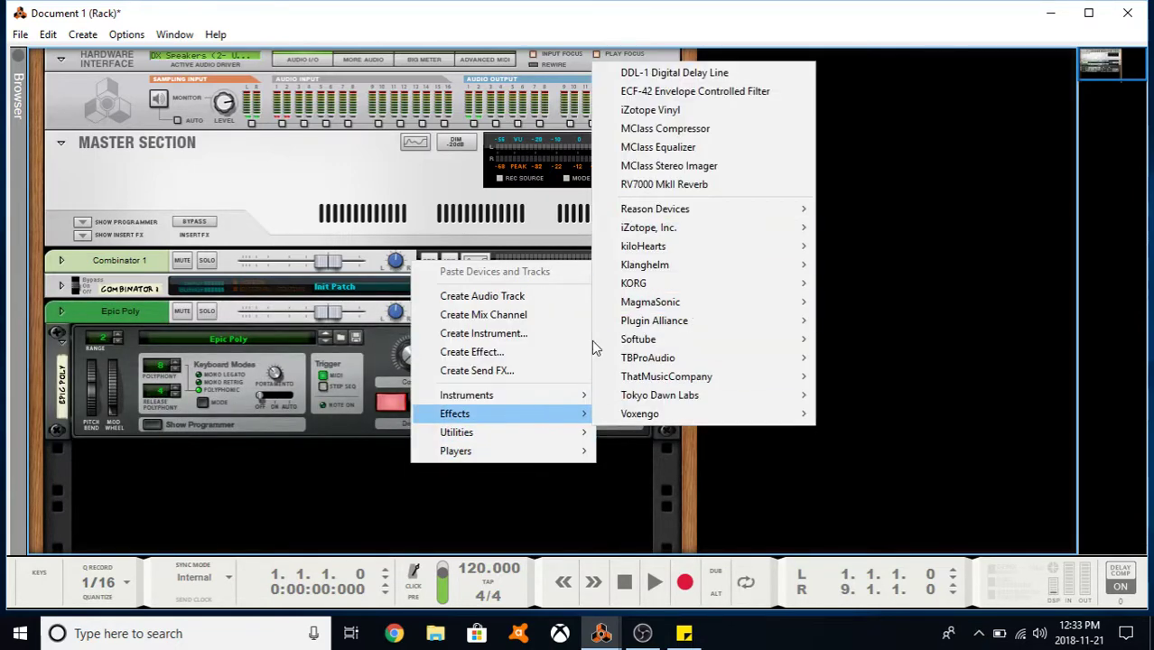
mouse_move(499, 401)
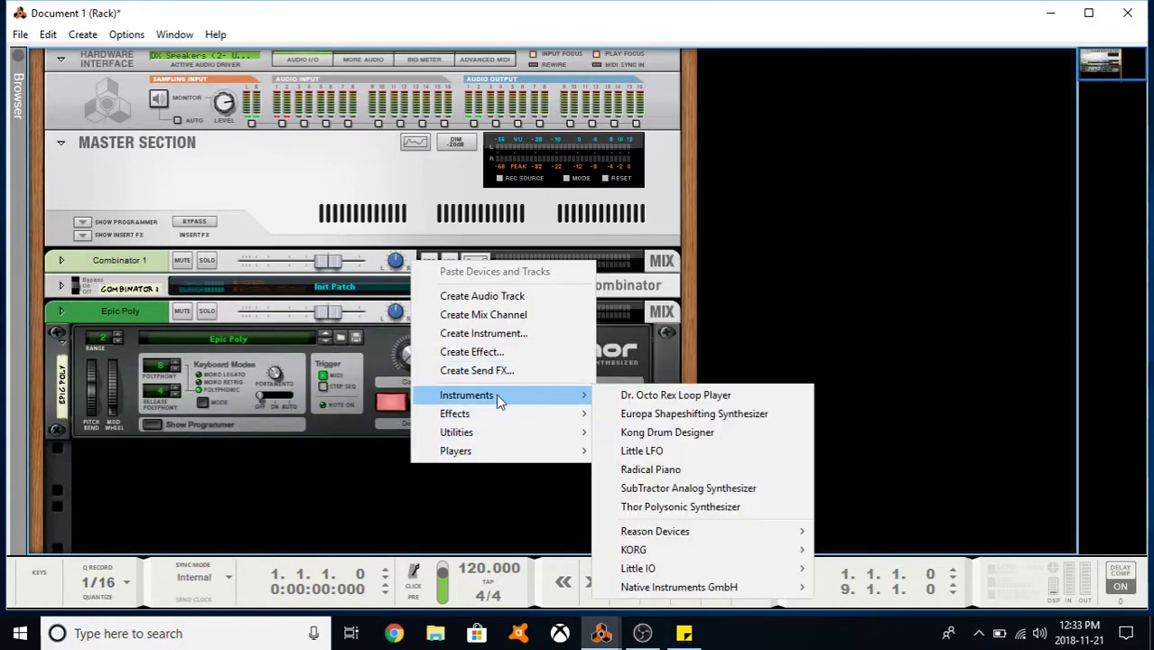
left_click(683, 508)
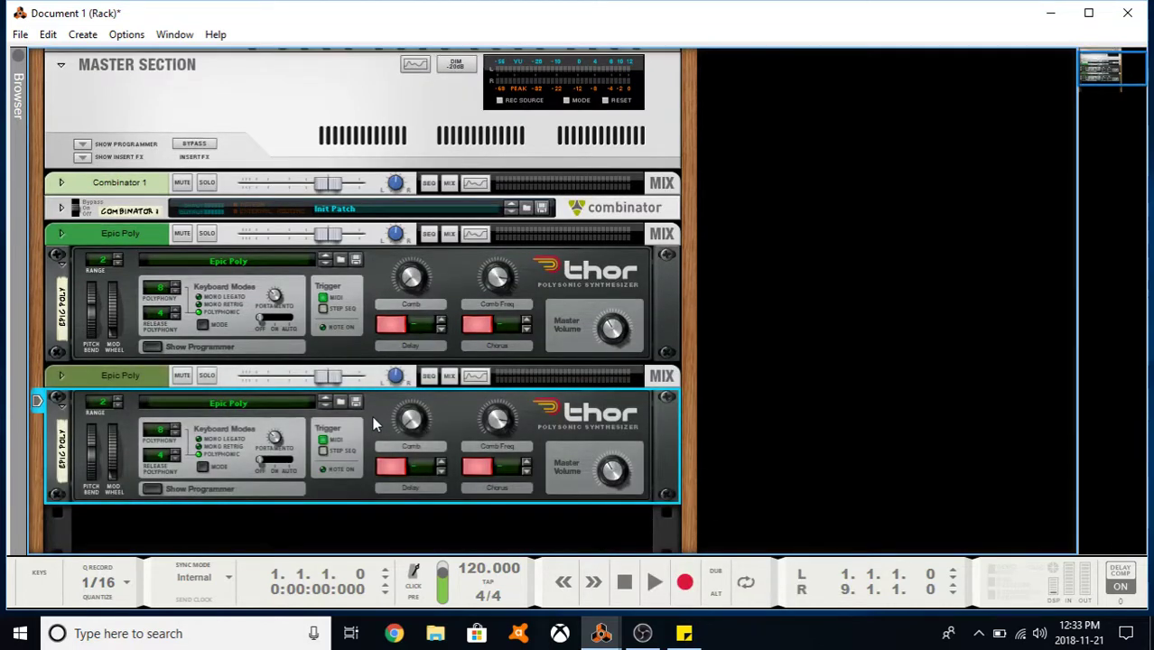
- Combine both Thors into a new Combinator, then delete that whole device group
left_click(367, 316, "shift")
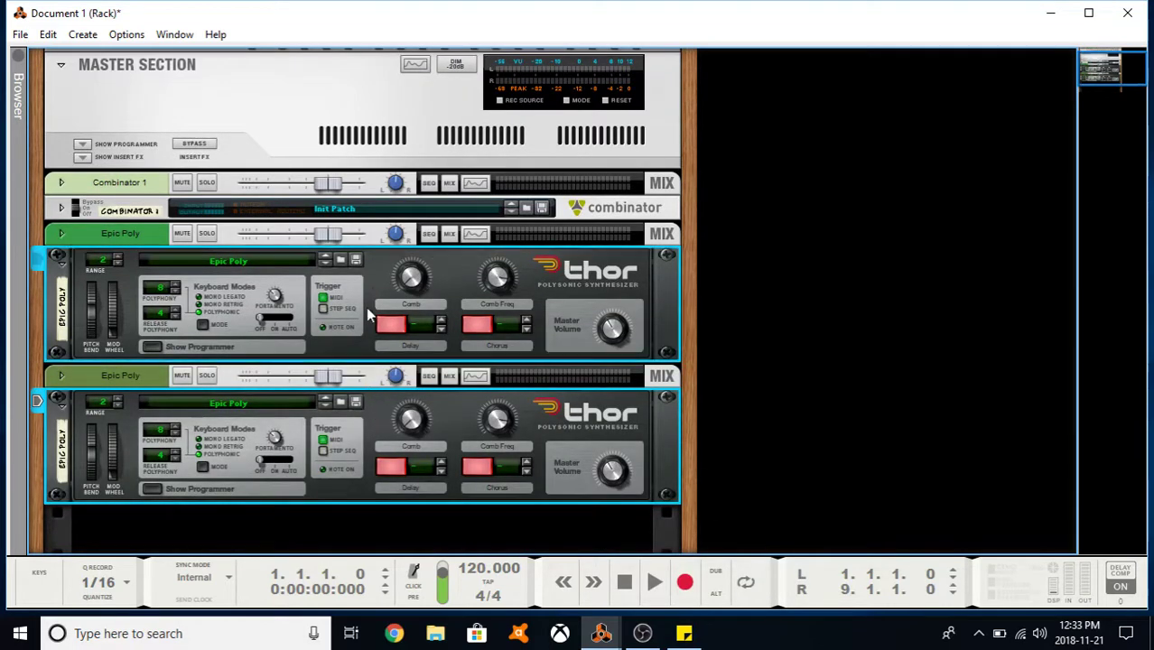
right_click(375, 294)
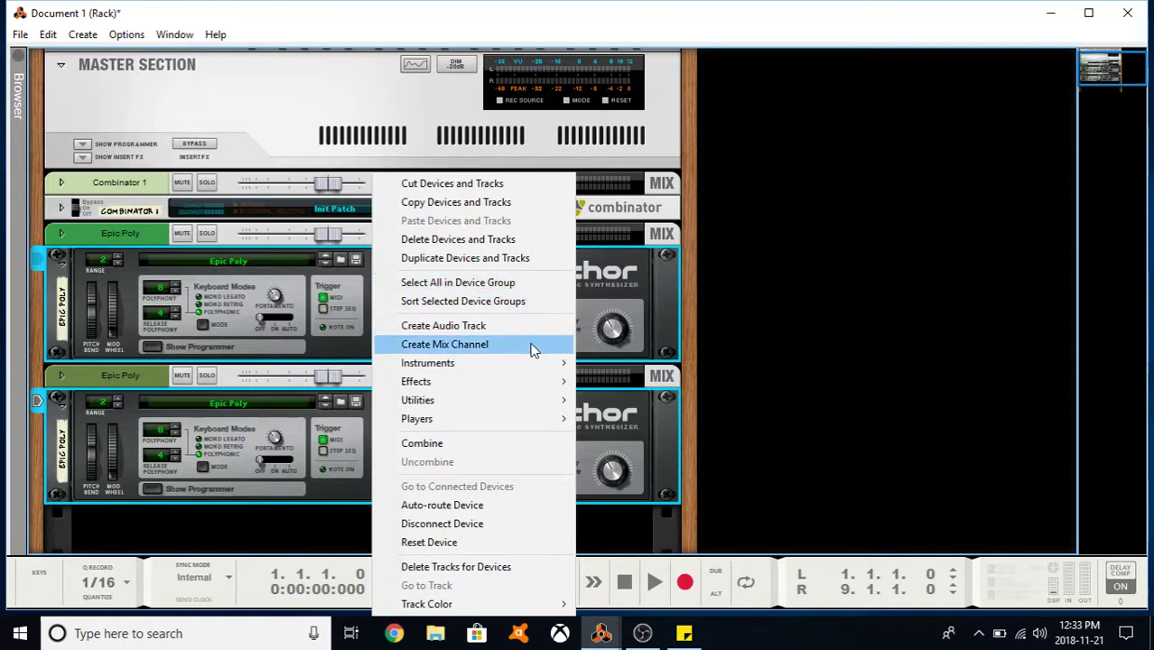
left_click(522, 444)
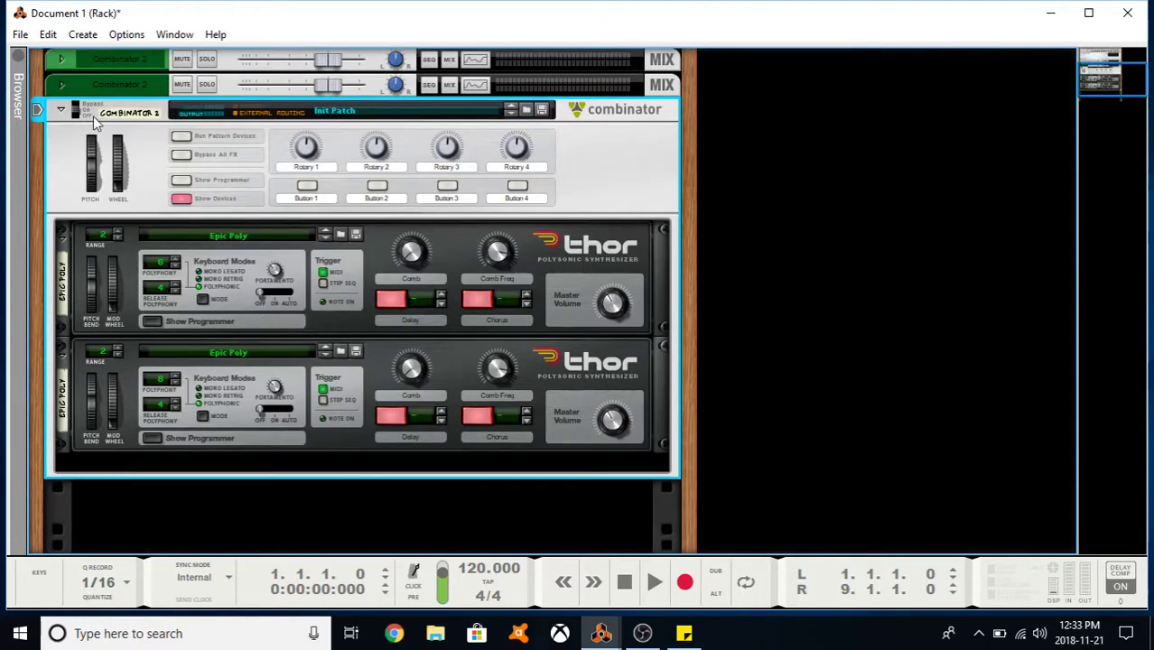
key("Delete")
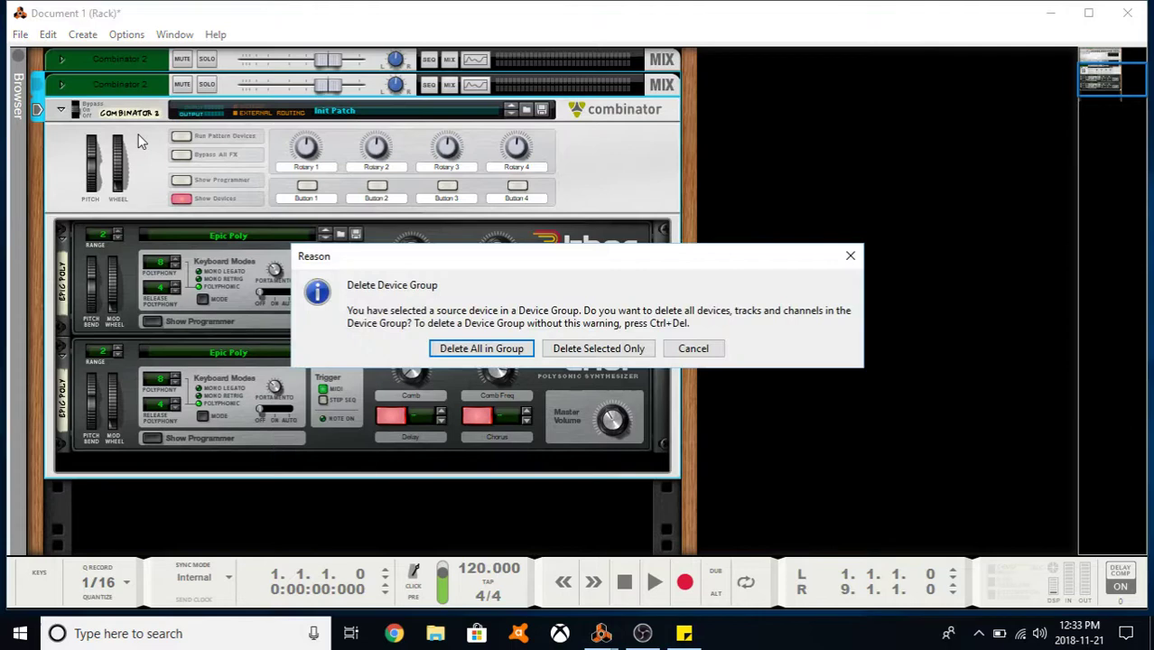
key("Return")
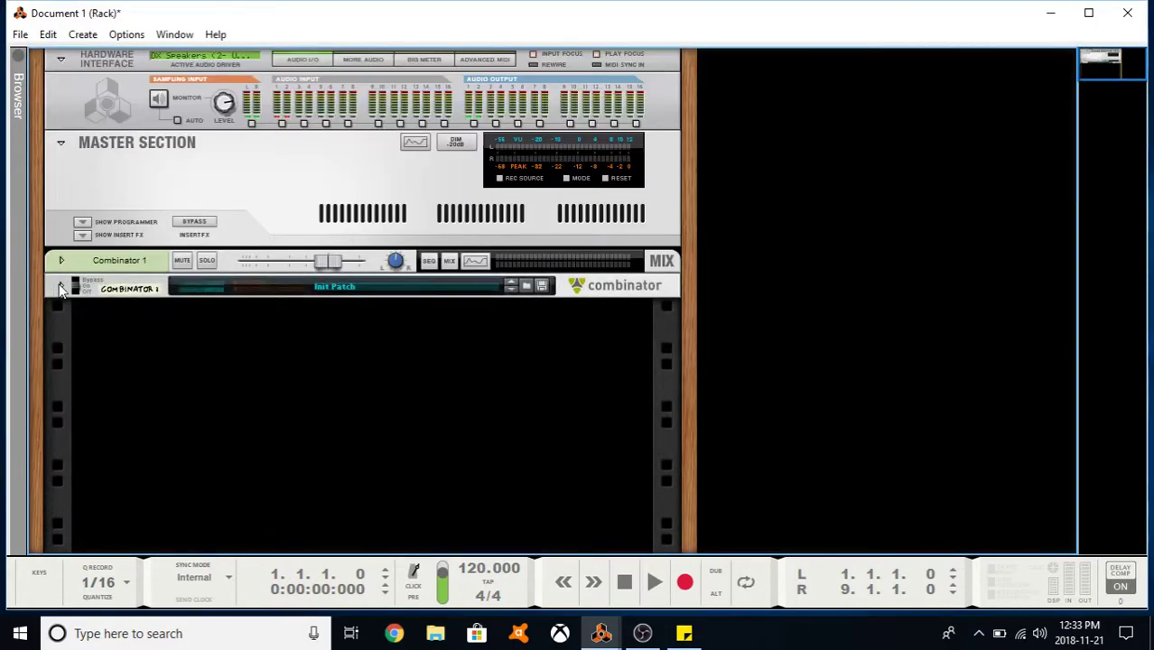
- Unfold Combinator 1, toggle its device area off and on, and open then close its programmer
left_click(61, 286)
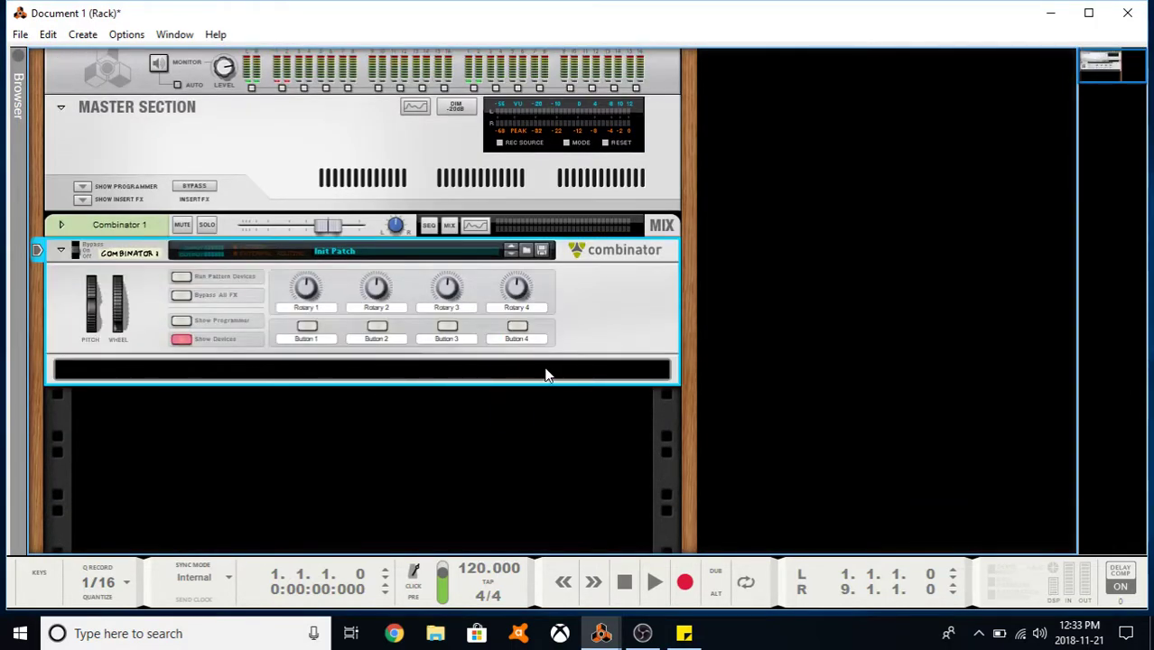
left_click(514, 393)
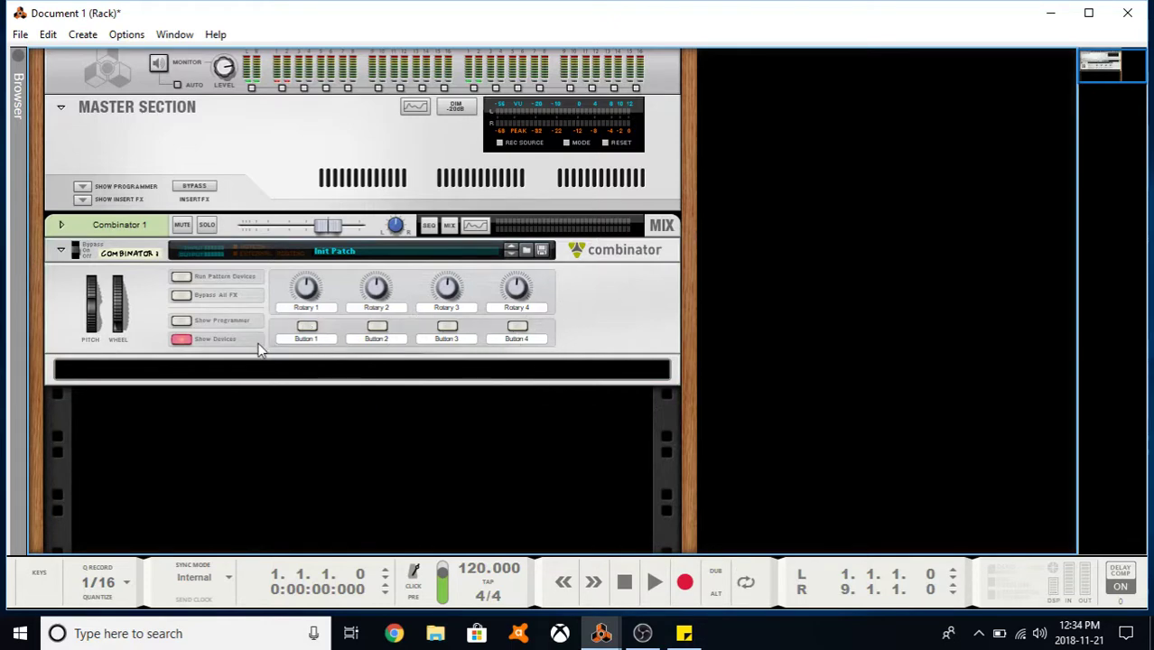
left_click(188, 340)
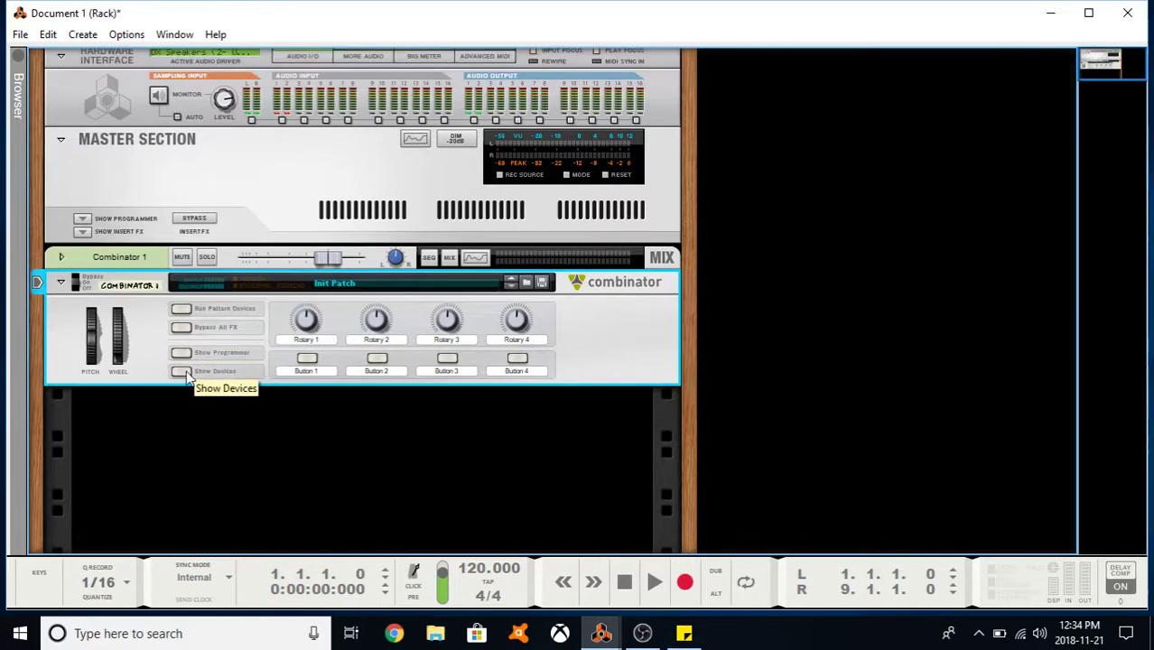
left_click(185, 372)
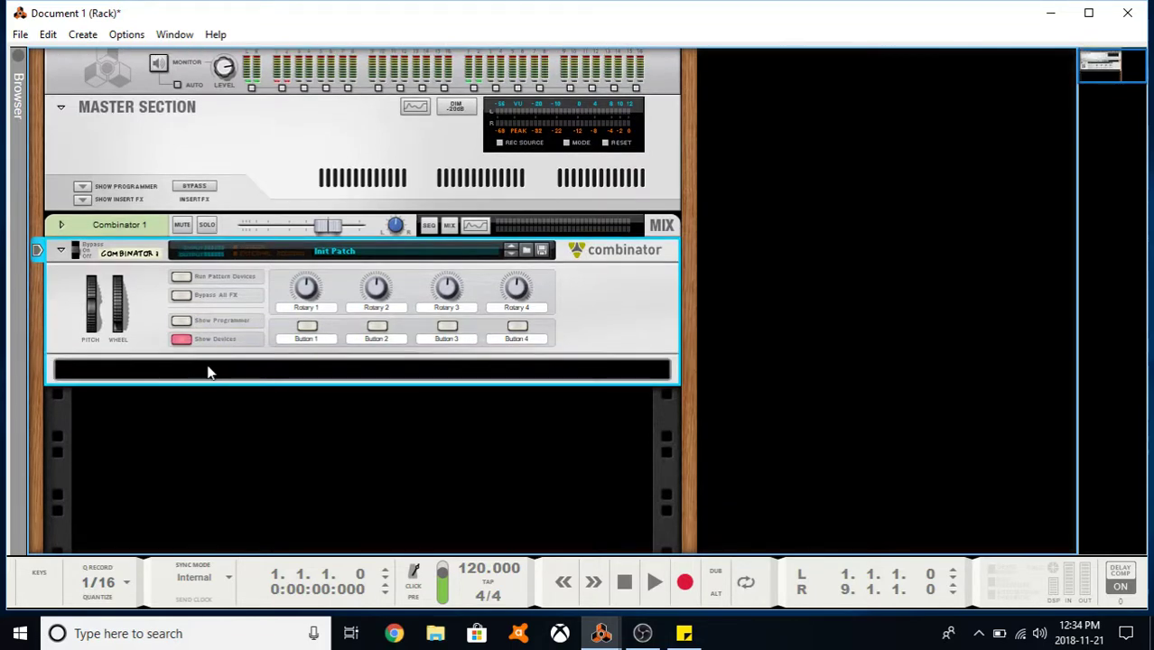
left_click(182, 321)
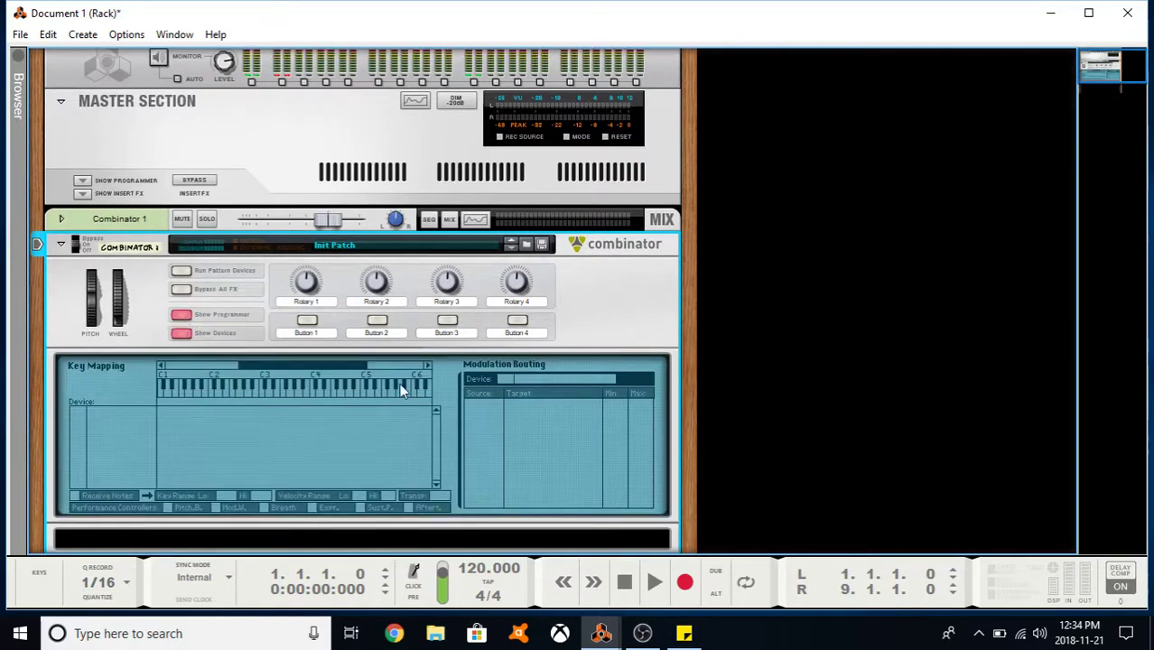
scroll(378, 349, "down", 2)
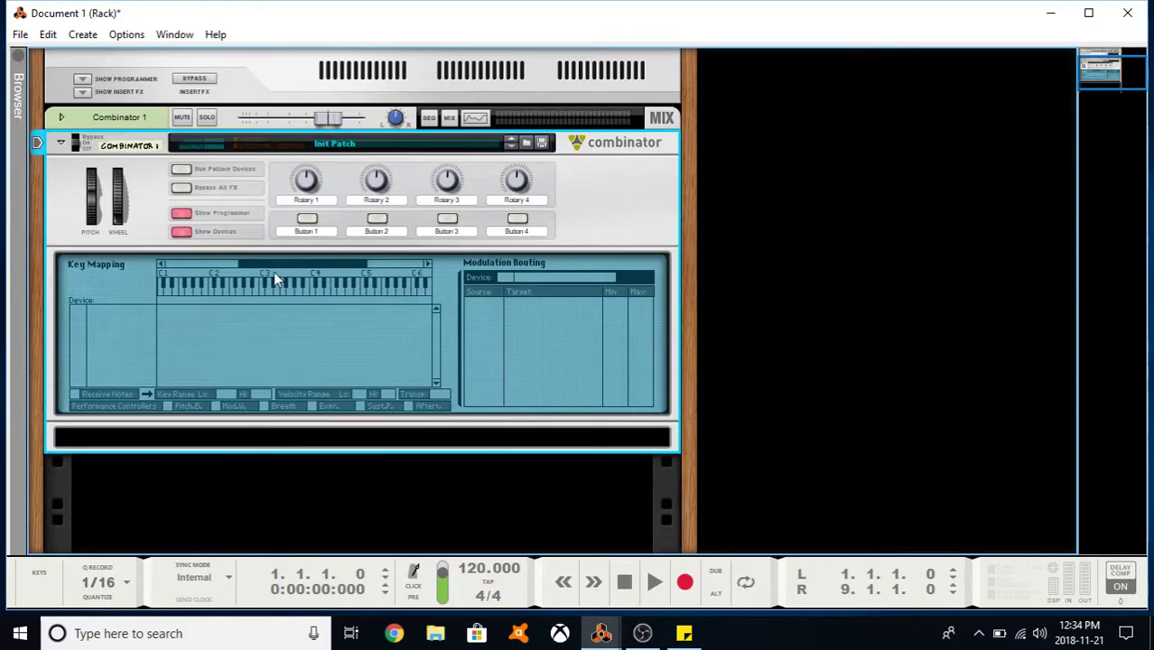
left_click(182, 213)
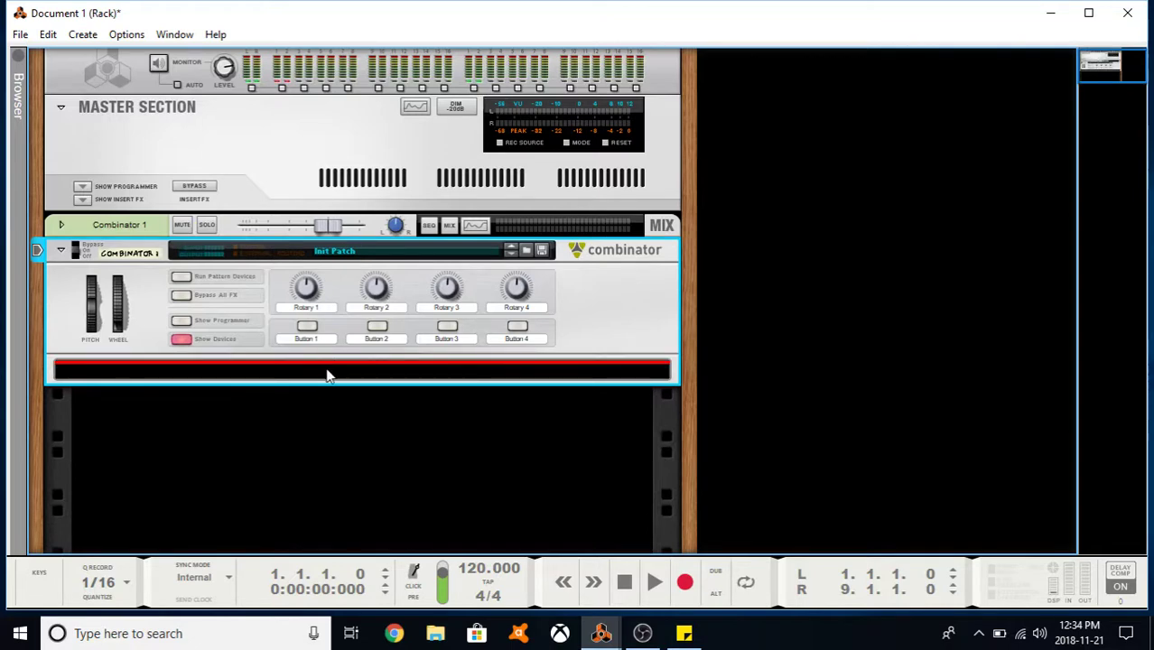
- Refold and unfold Combinator 1, then set the insertion point in its empty device area
left_click(61, 250)
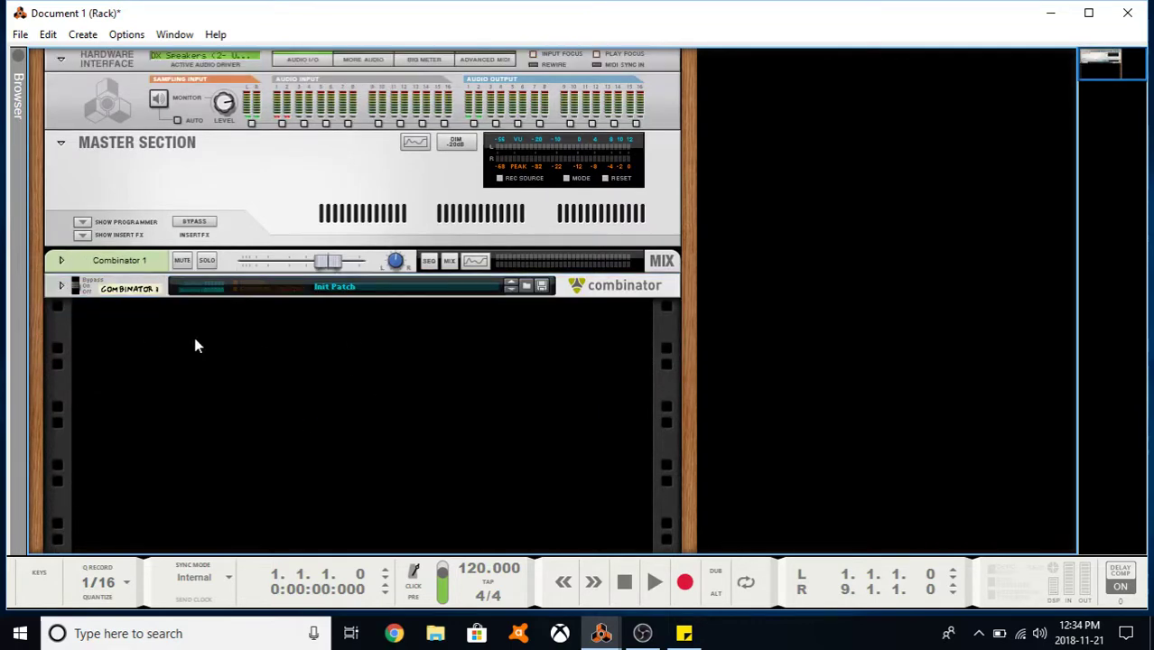
left_click(61, 287)
scroll(587, 379, "down", 1)
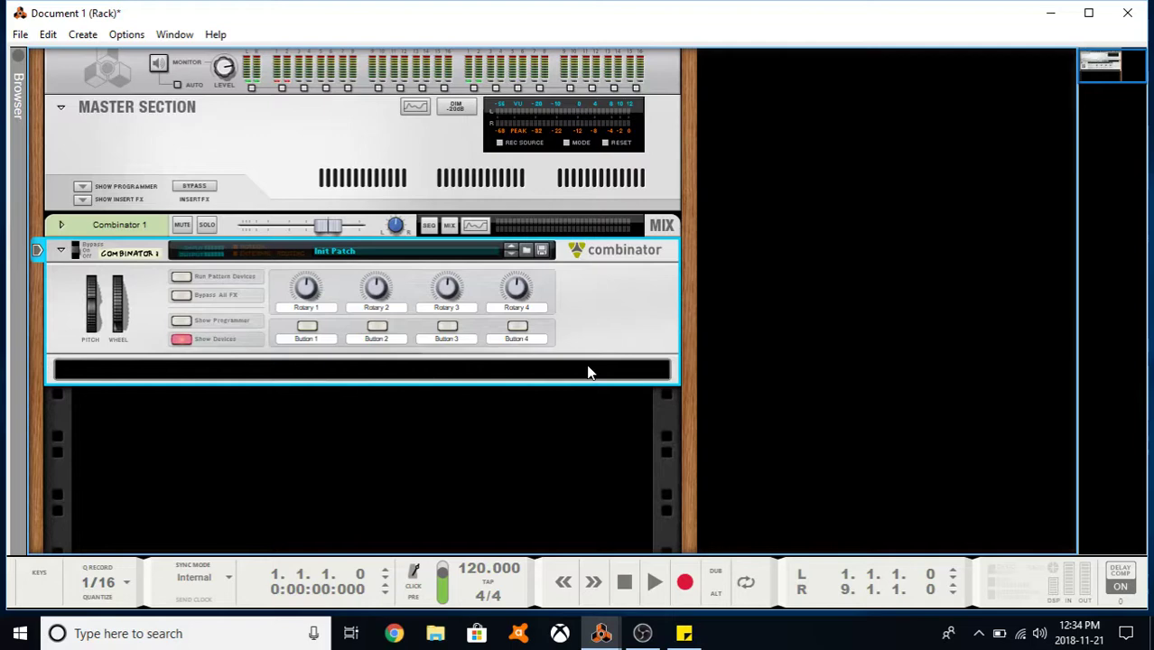
left_click(588, 371)
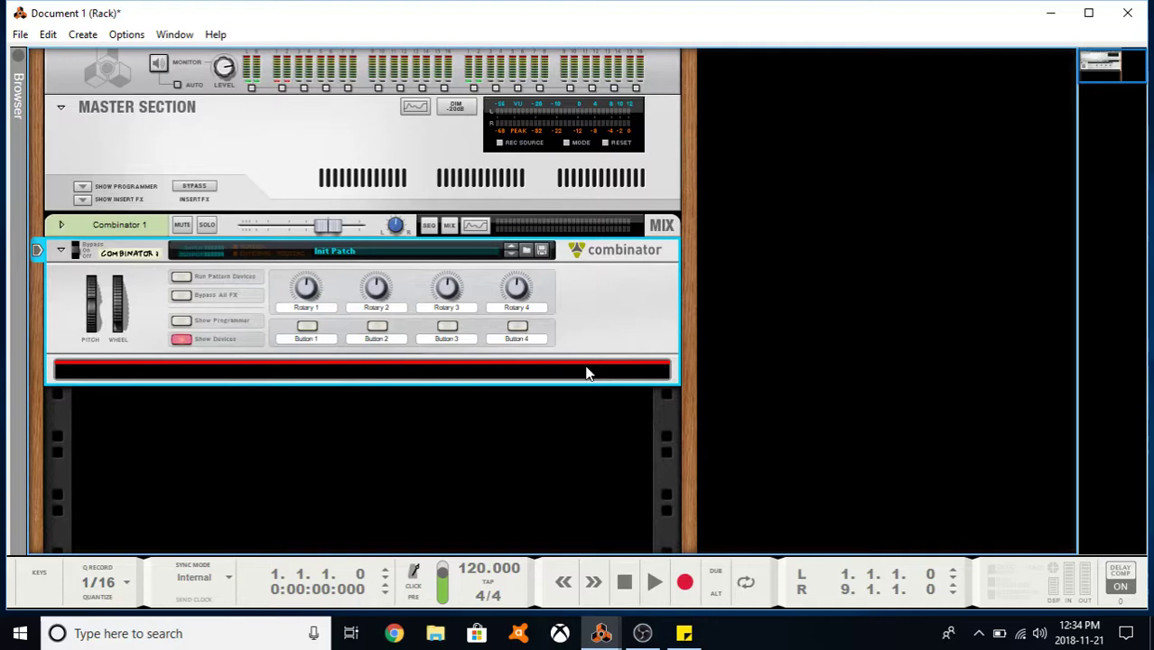
- Add a Line Mixer 6:2 inside Combinator 1's device area
right_click(586, 373)
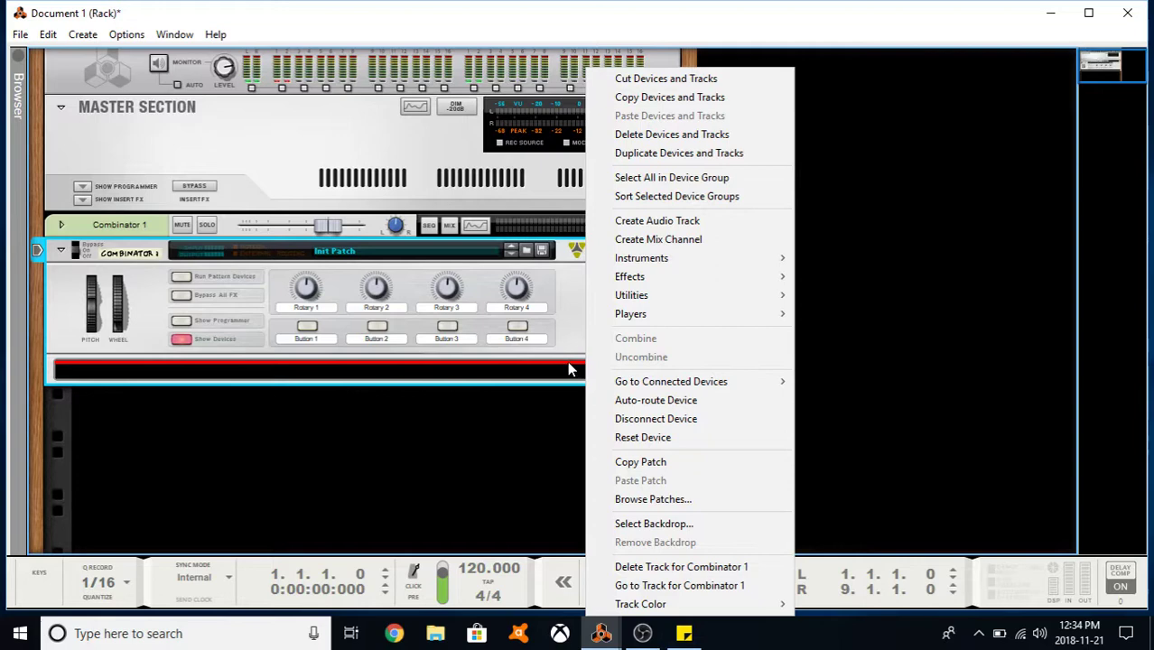
mouse_move(656, 264)
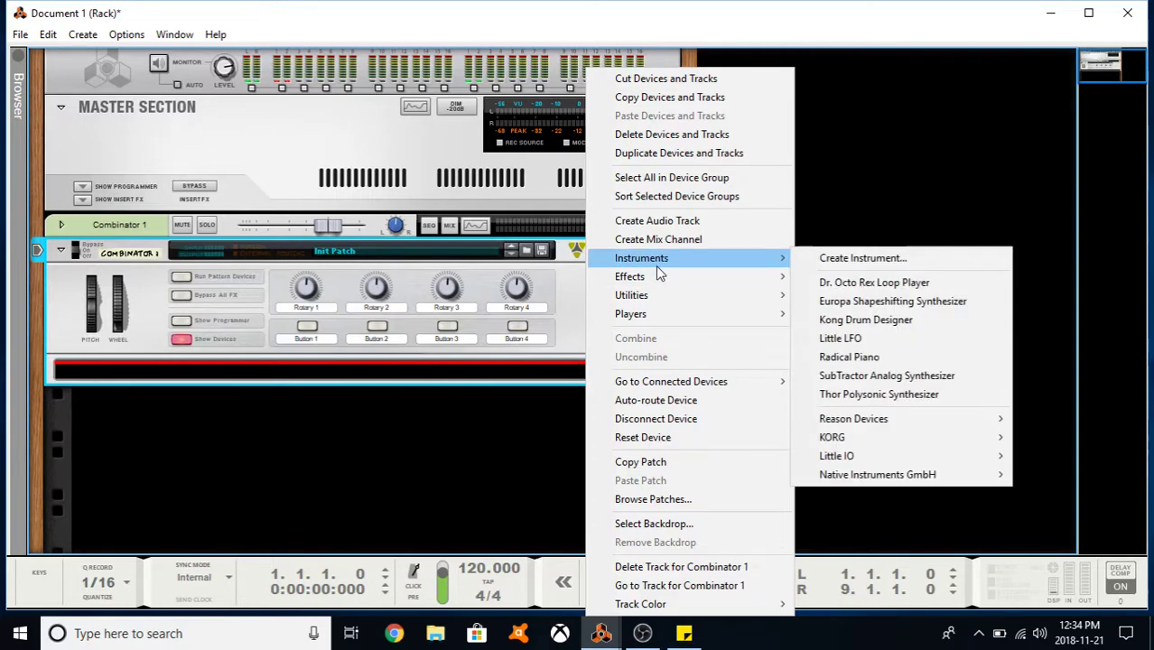
mouse_move(669, 284)
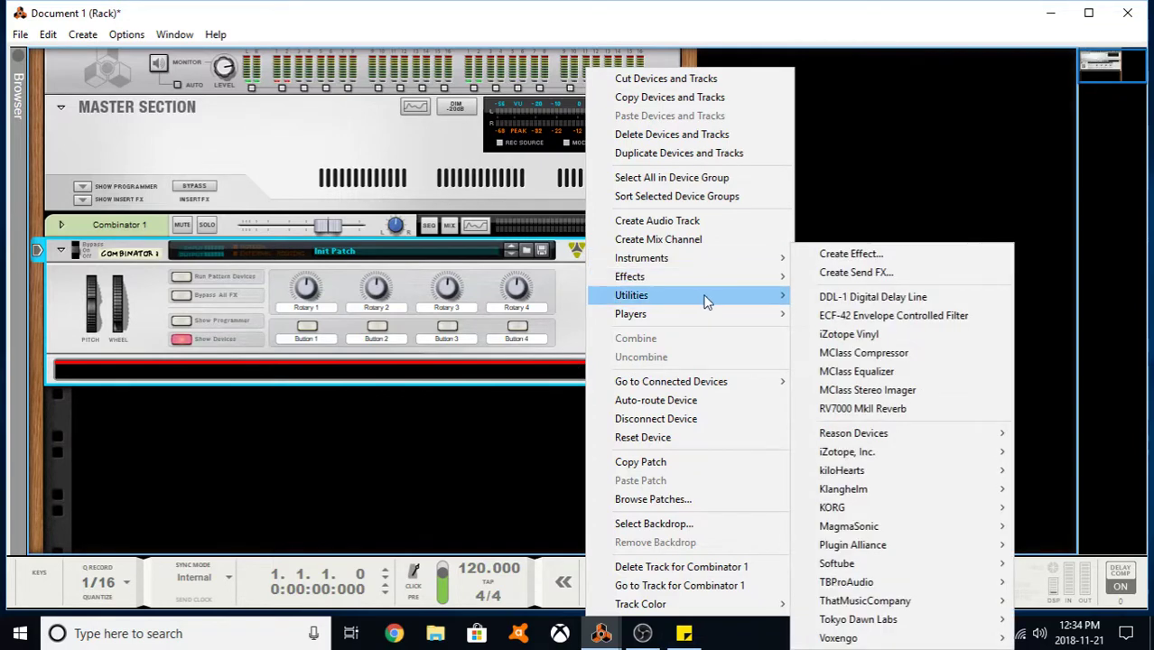
mouse_move(730, 298)
left_click(837, 331)
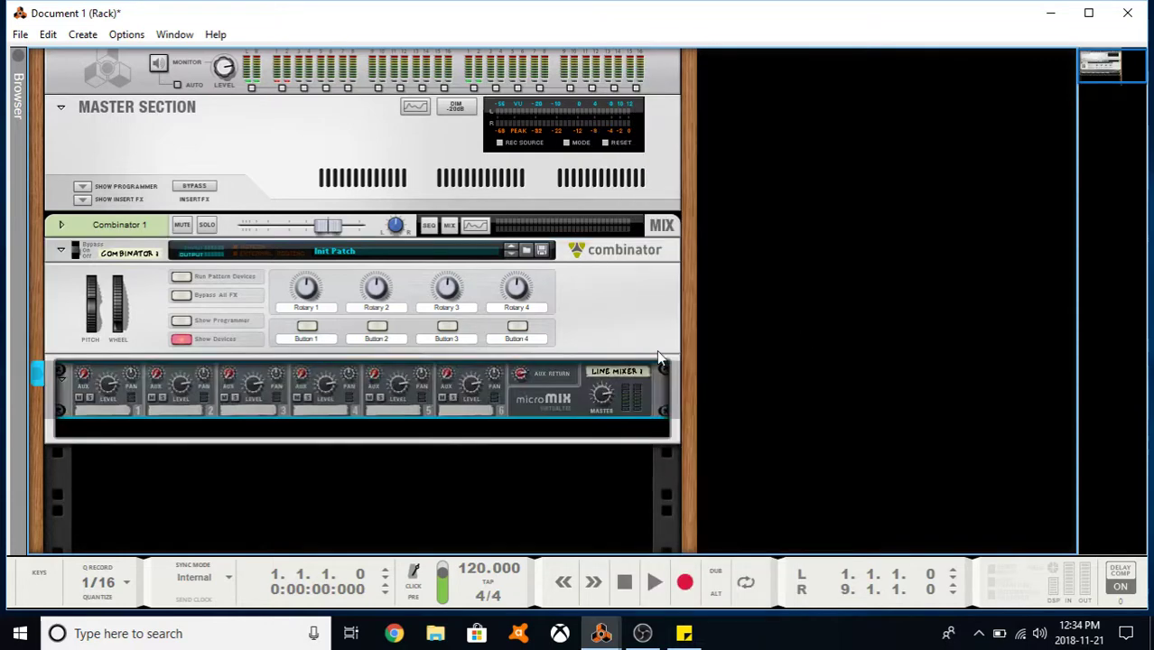
- Check the Line Mixer's cabling on the rear, then return to the front and select it
key("Tab")
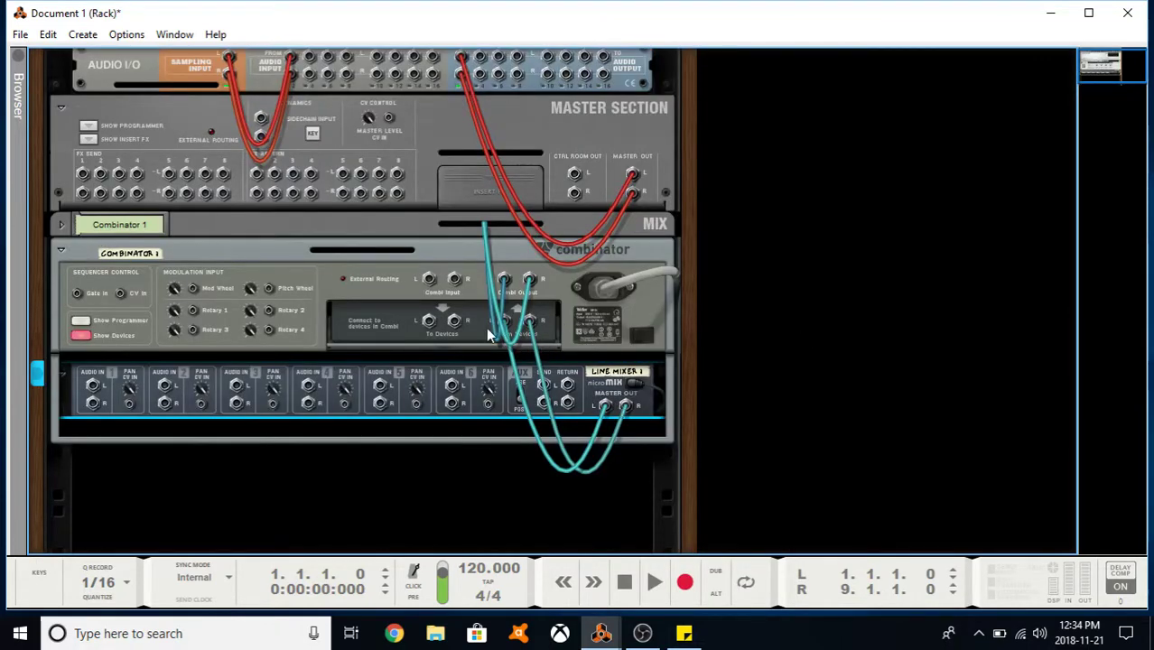
left_click(593, 305)
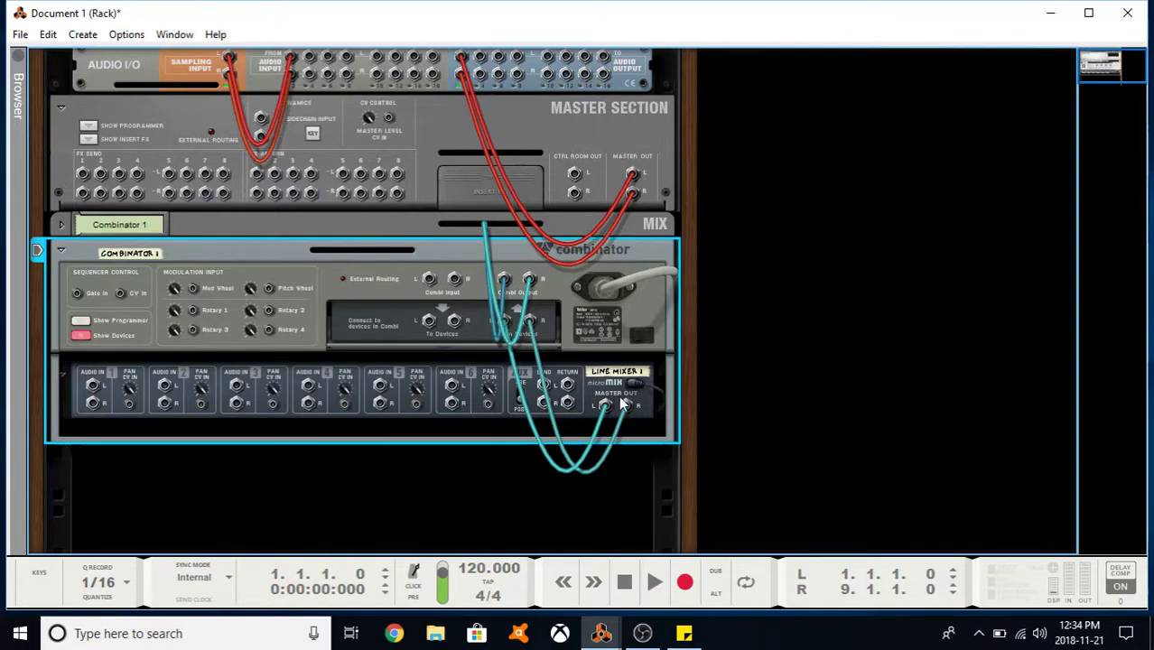
key("Tab")
left_click(476, 425)
- Add two Thor synthesizers inside the Combinator
right_click(476, 426)
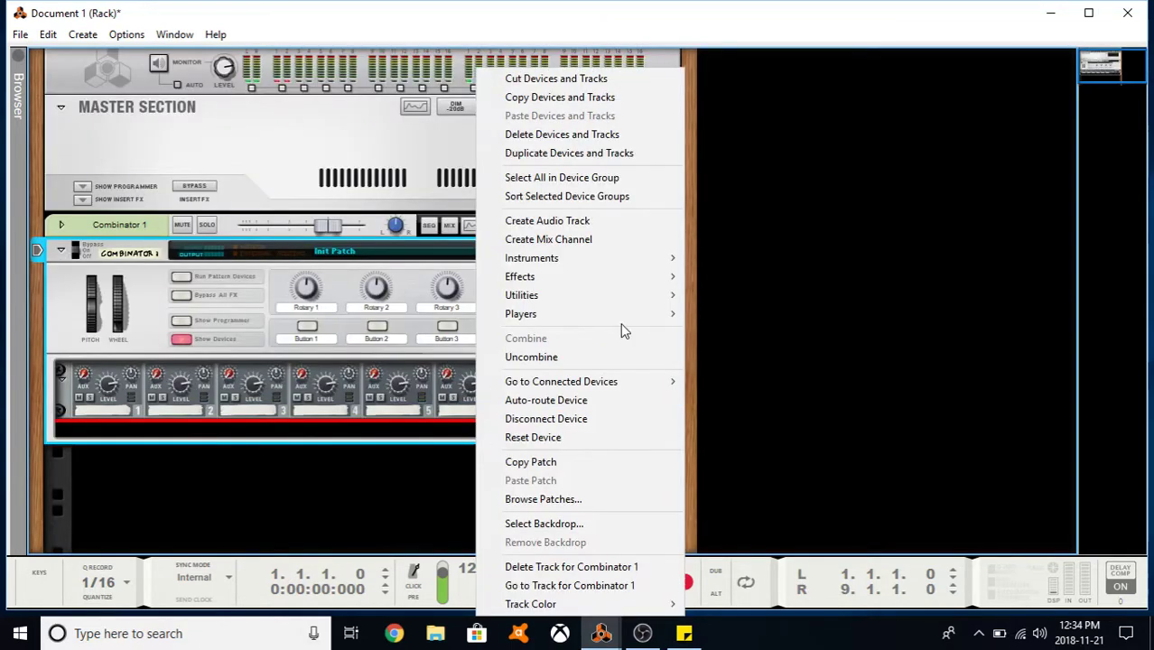
mouse_move(666, 260)
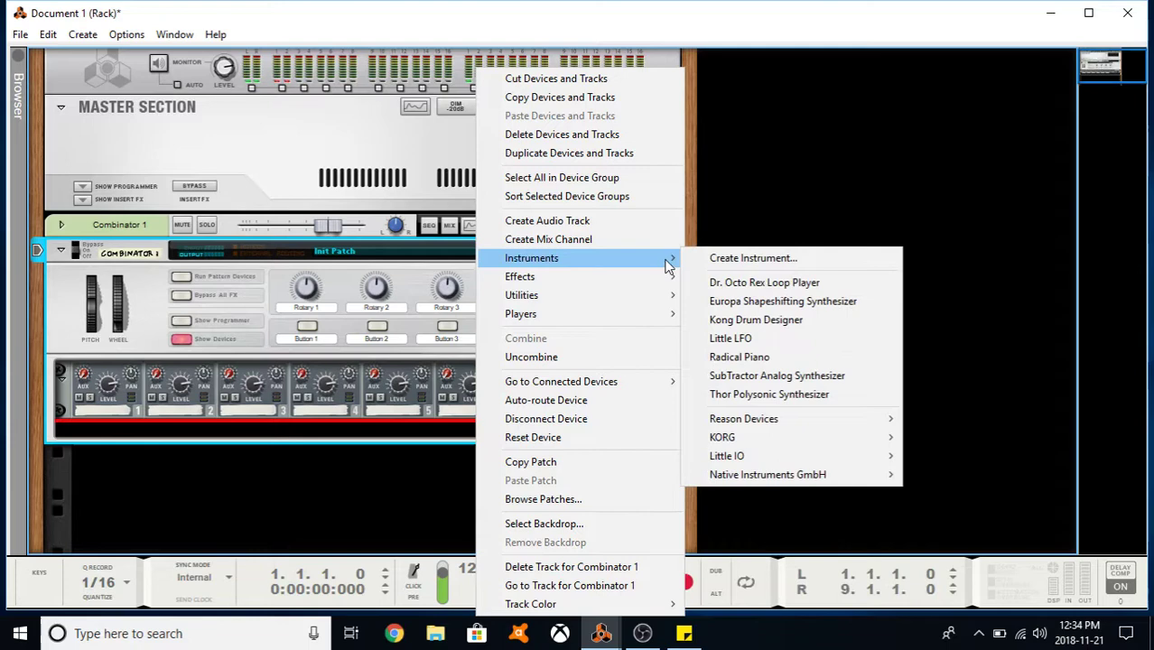
left_click(768, 394)
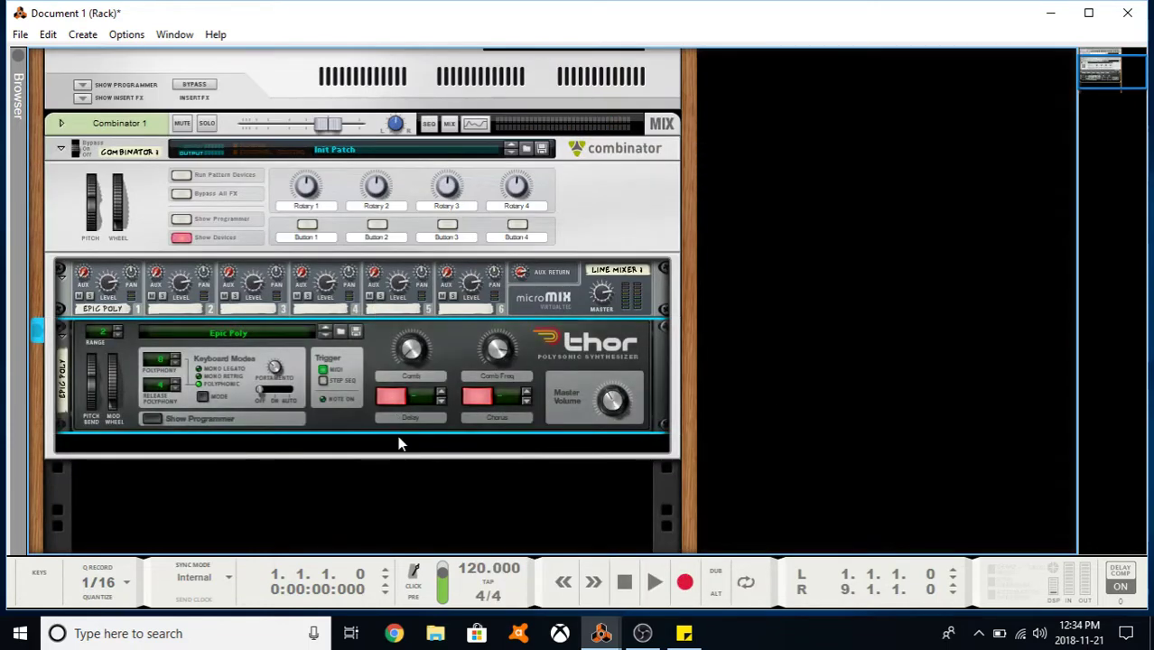
right_click(401, 446)
mouse_move(520, 286)
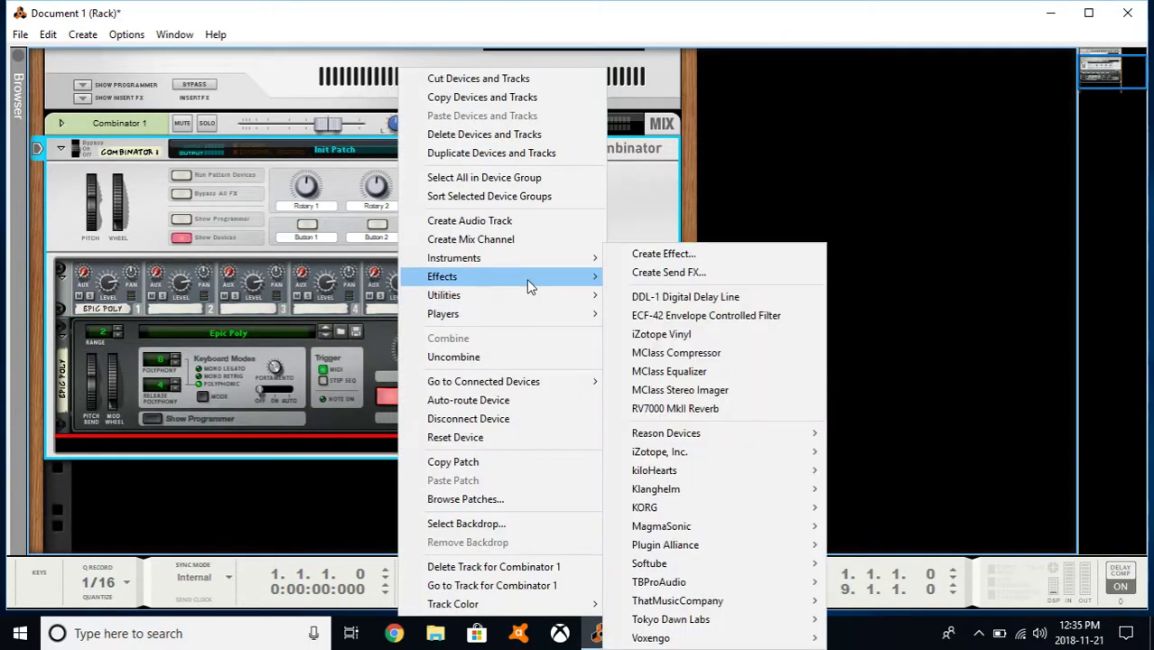
mouse_move(537, 258)
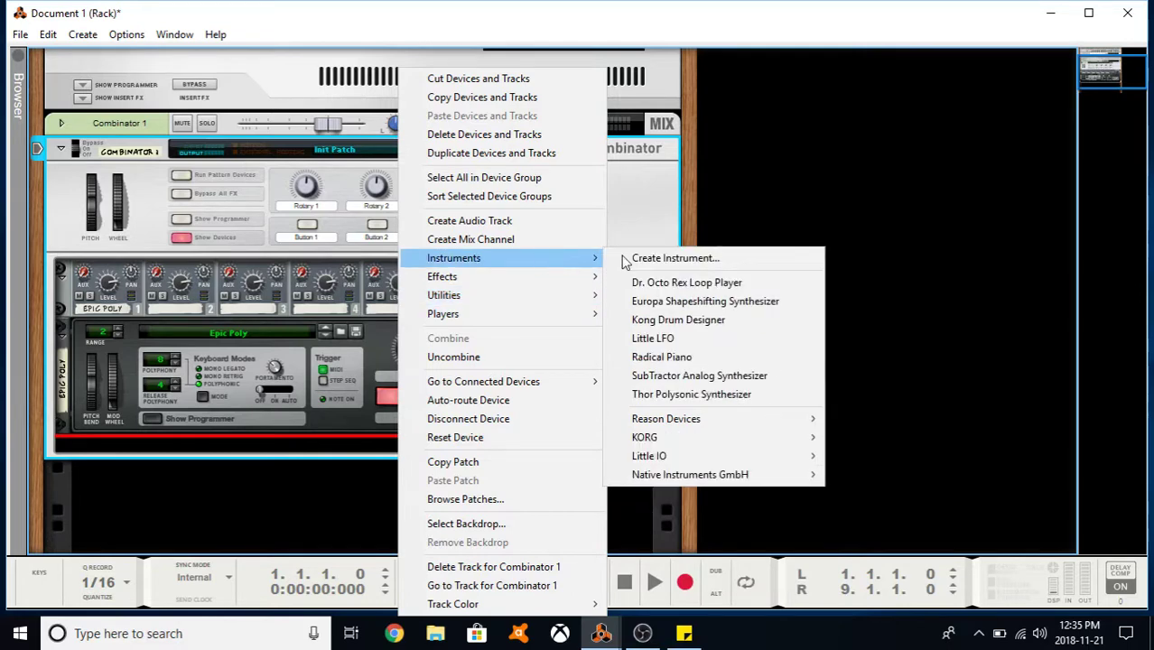
left_click(685, 394)
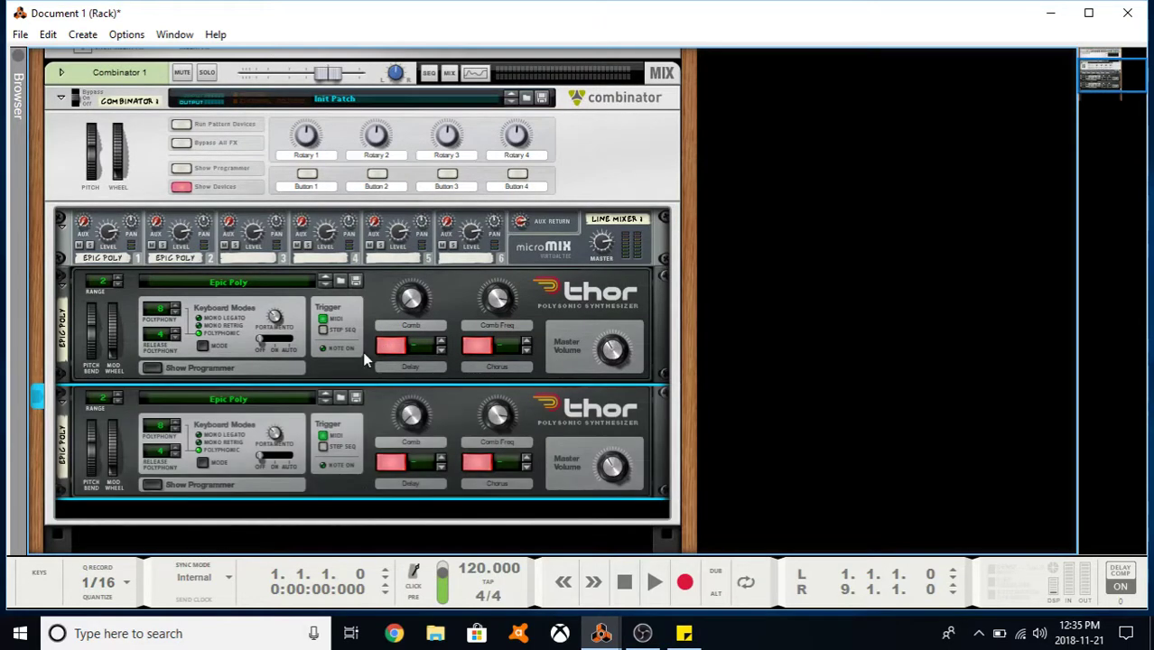
- Reset both Thors to Init Patch
right_click(363, 351)
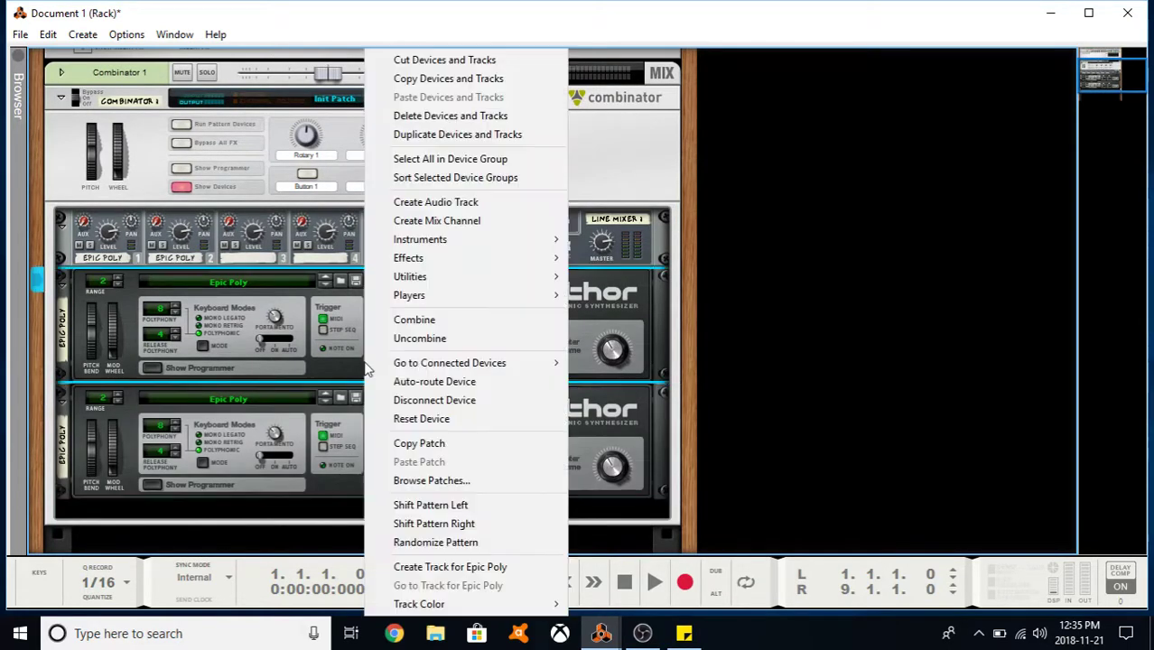
left_click(442, 418)
right_click(468, 413)
left_click(526, 418)
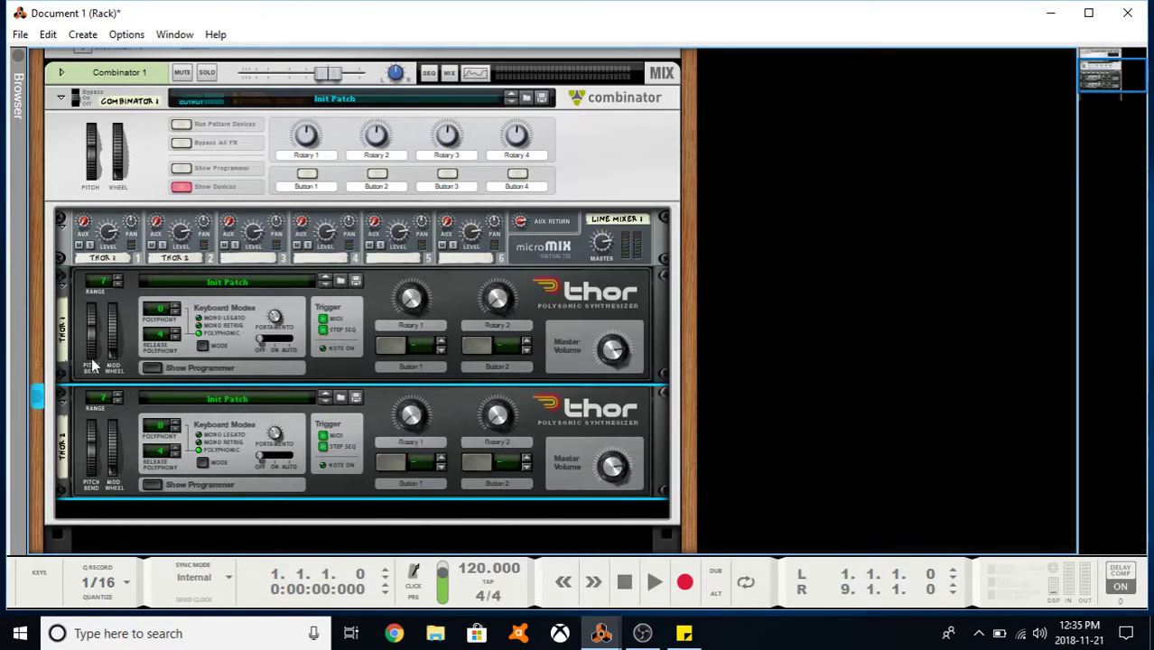
- Expand both Thors' programmers and verify their cables into mixer channels 1 and 2
left_click(150, 368)
scroll(151, 424, "down", 3)
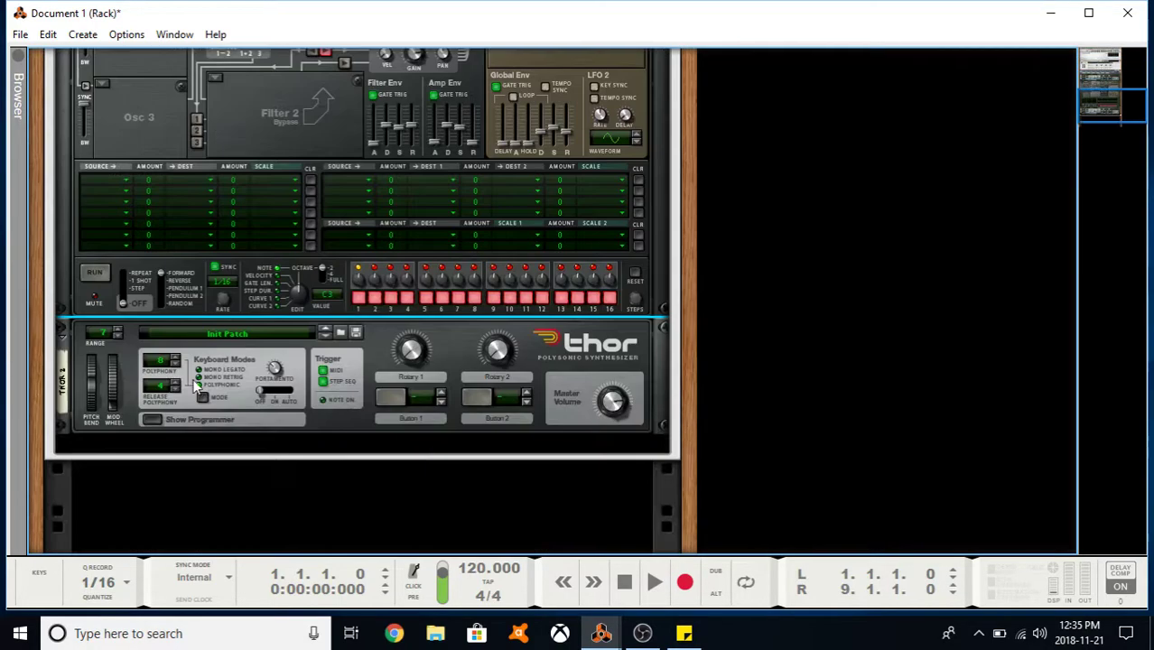
left_click(151, 420)
scroll(151, 421, "down", 3)
scroll(155, 118, "up", 1)
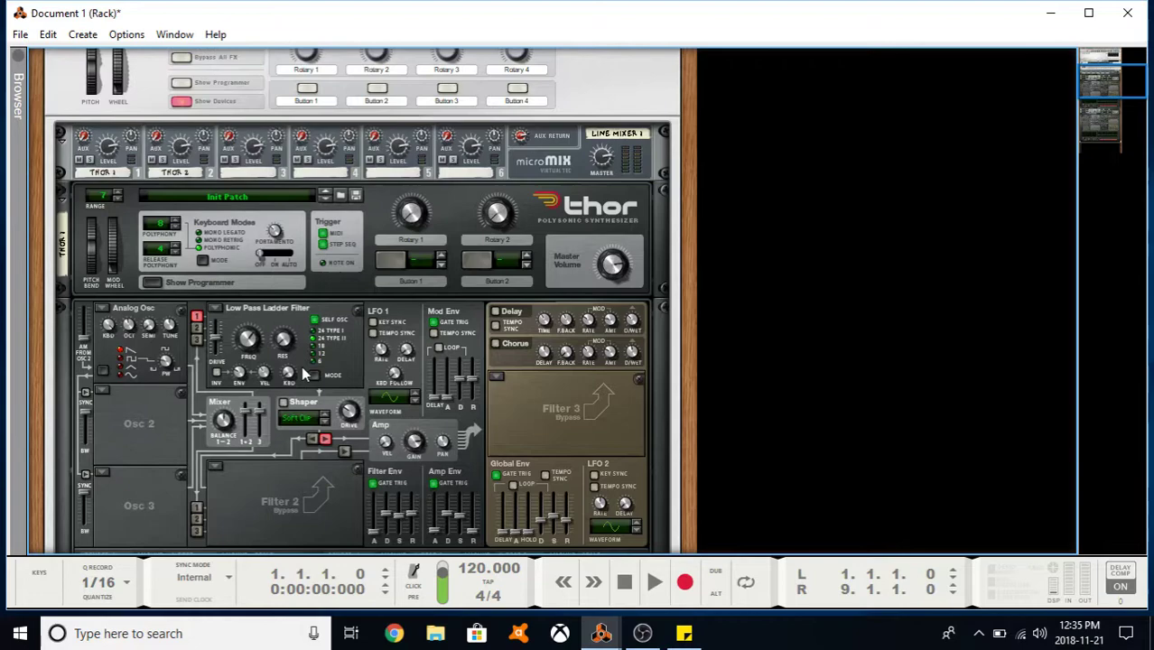
key("Tab")
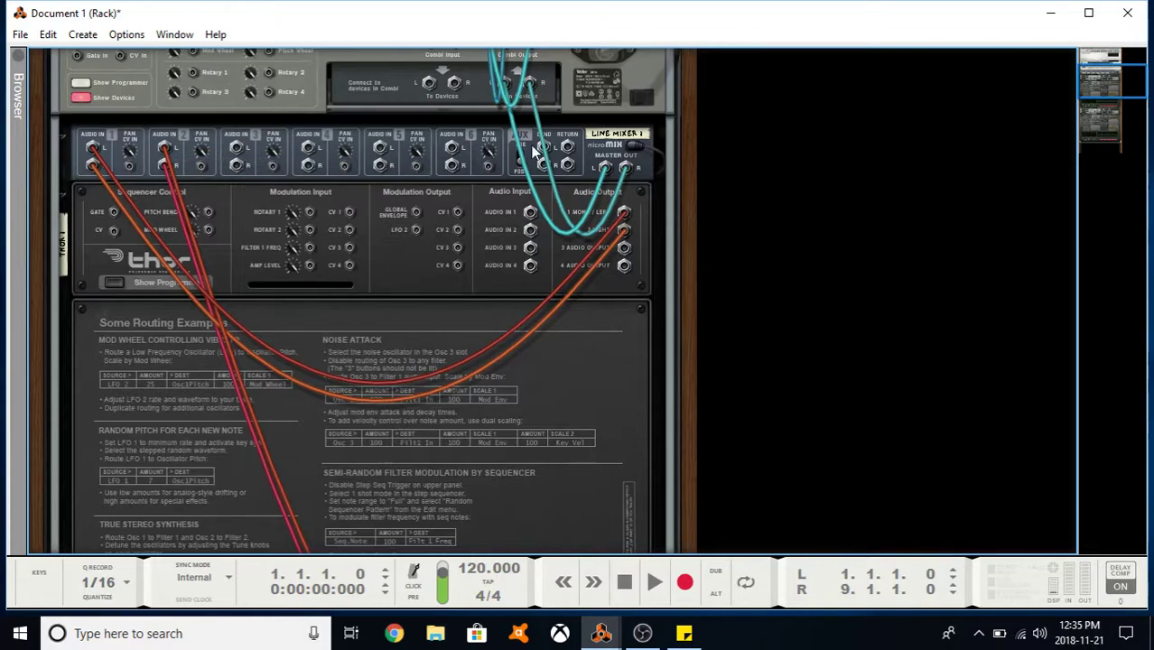
scroll(516, 101, "up", 1)
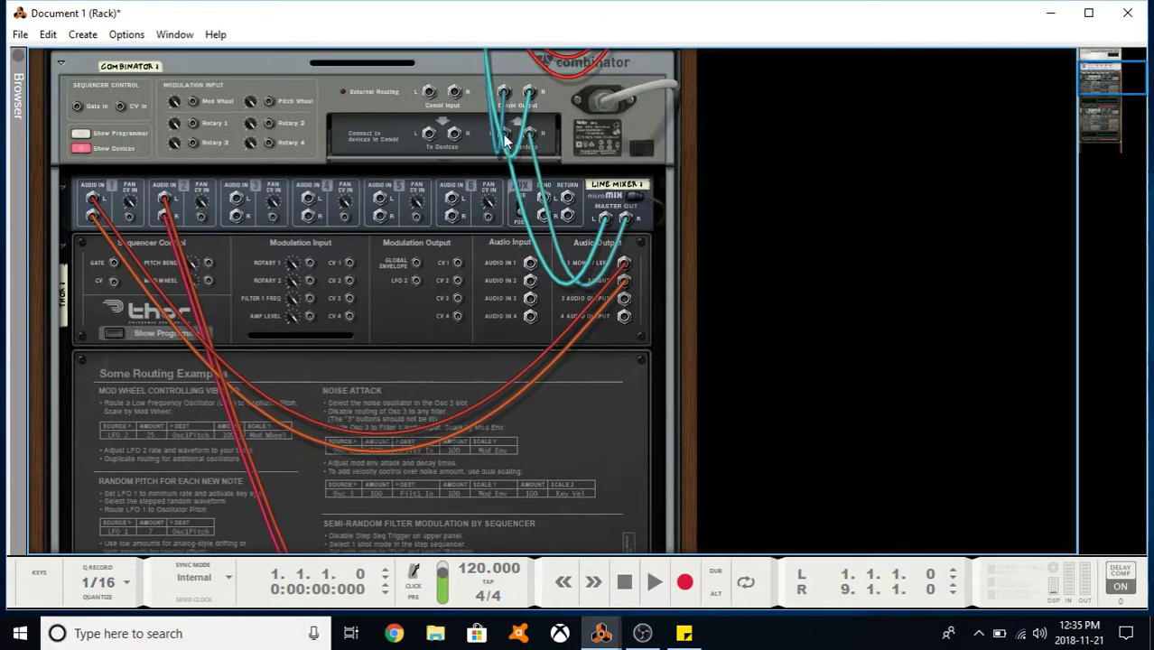
key("Tab")
scroll(447, 153, "down", 1)
- Lower the second Thor's master volume to -7.8 dB
left_click(546, 301)
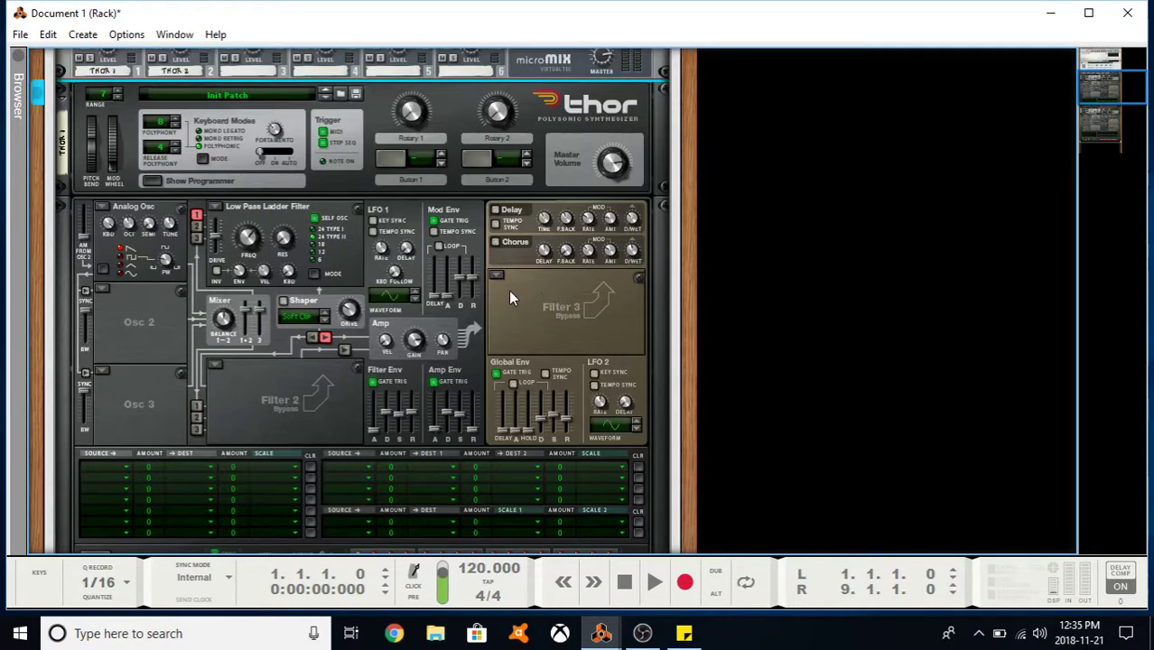
scroll(508, 244, "up", 2)
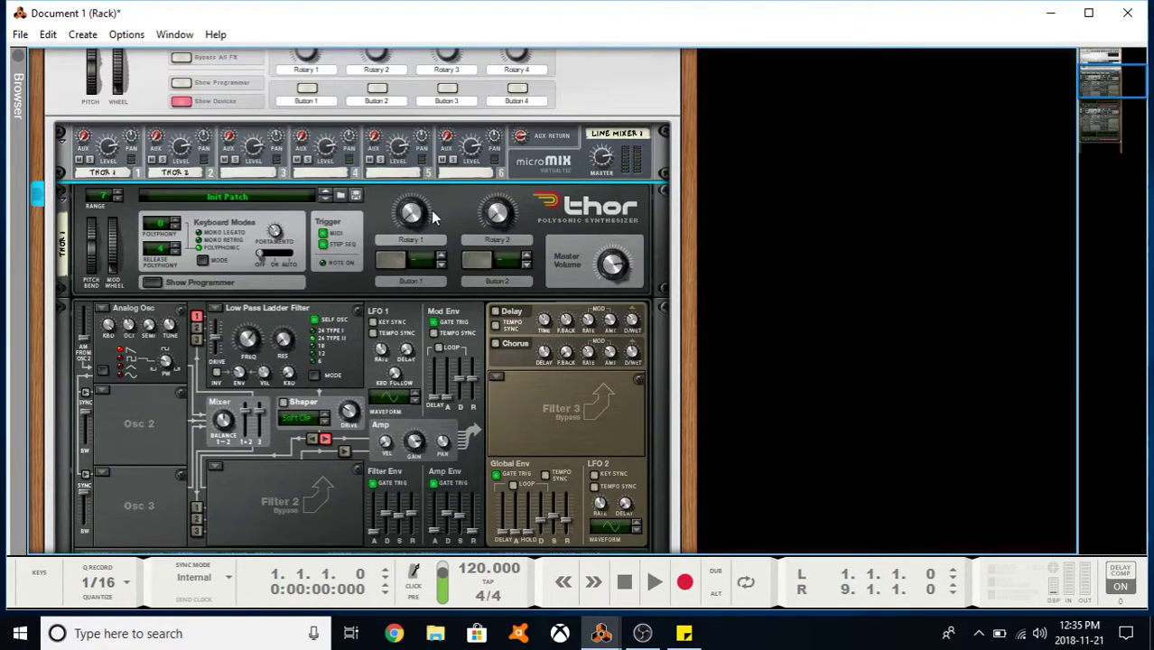
left_click(132, 137)
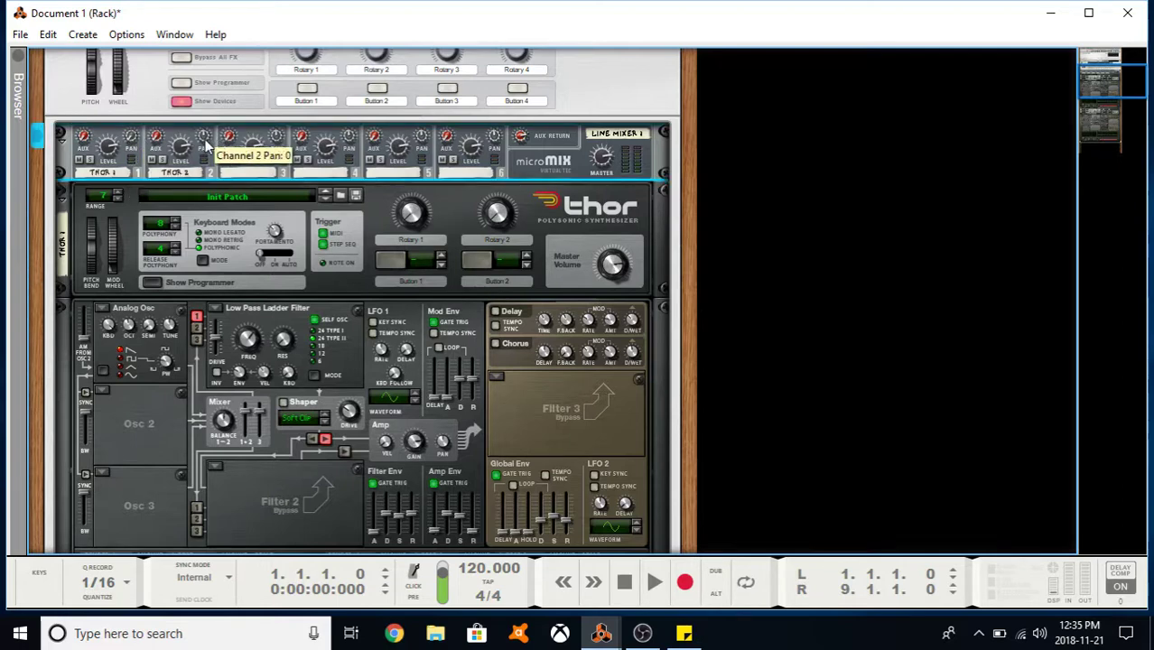
scroll(158, 335, "down", 1)
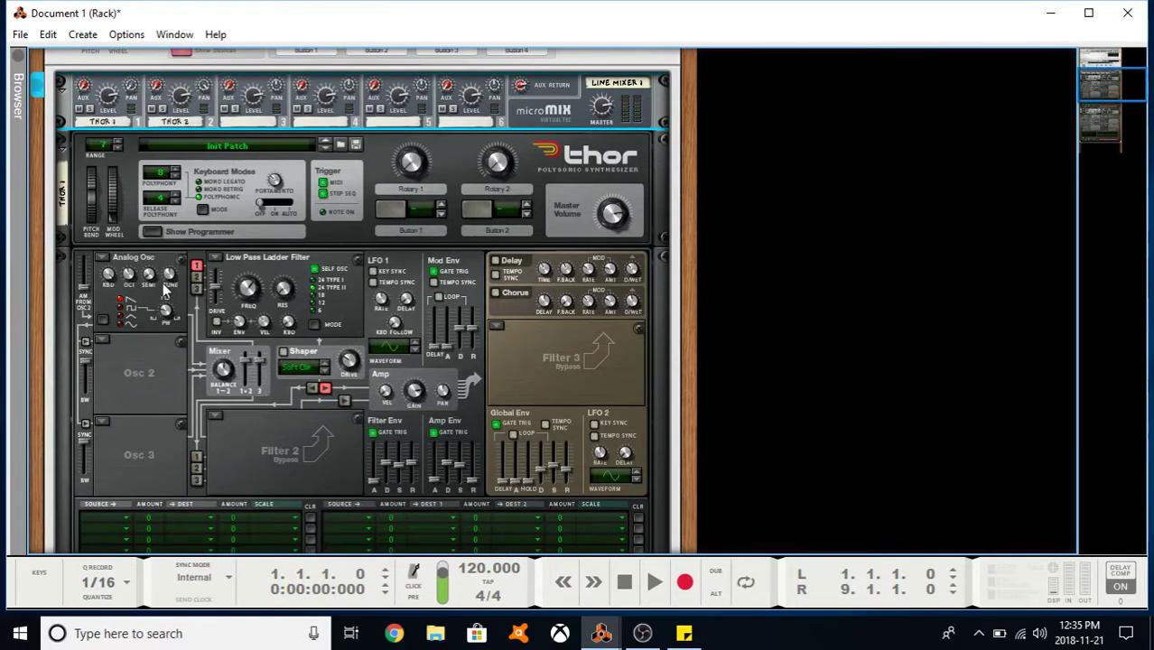
scroll(579, 173, "down", 1)
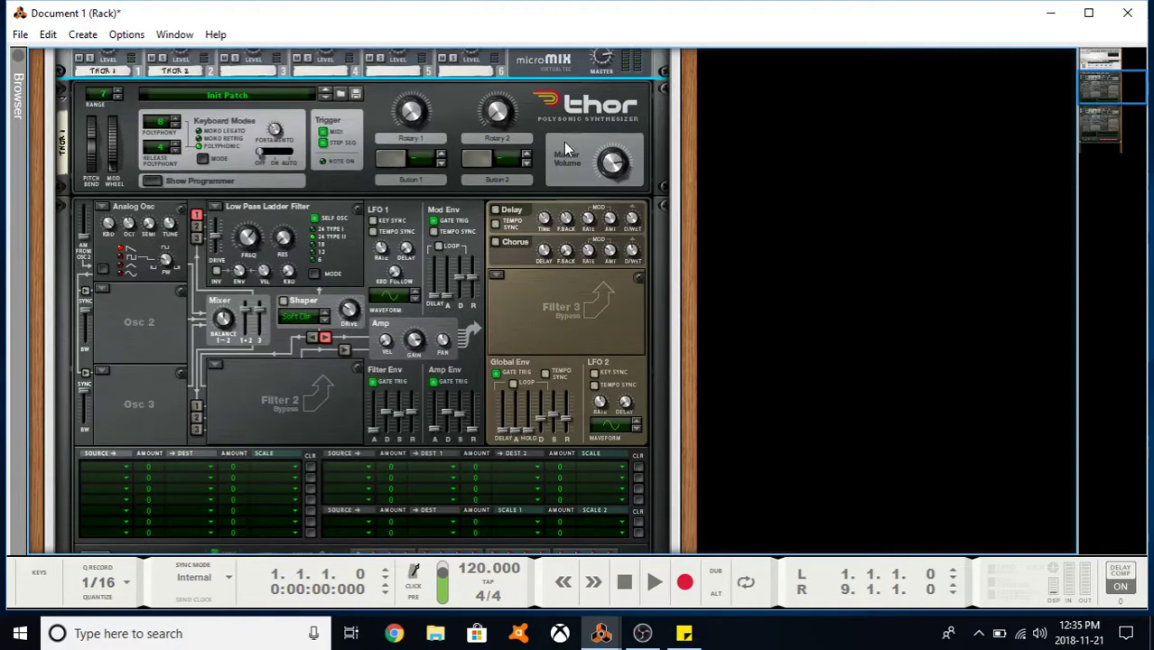
scroll(612, 178, "down", 4)
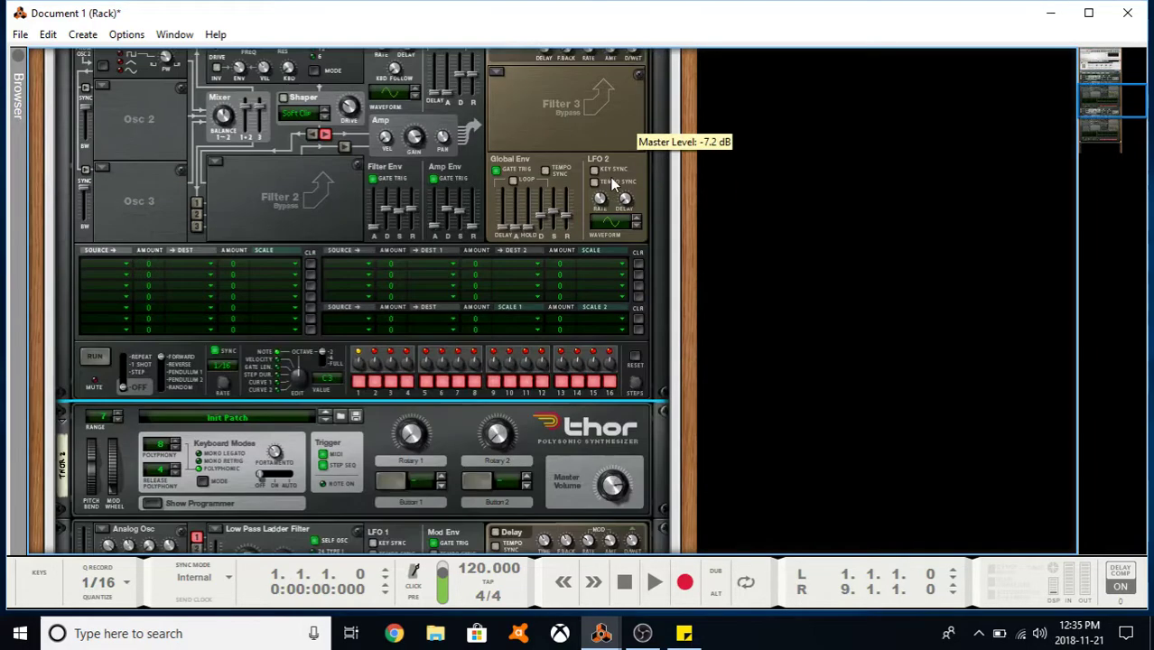
left_click_drag(615, 495, 617, 501)
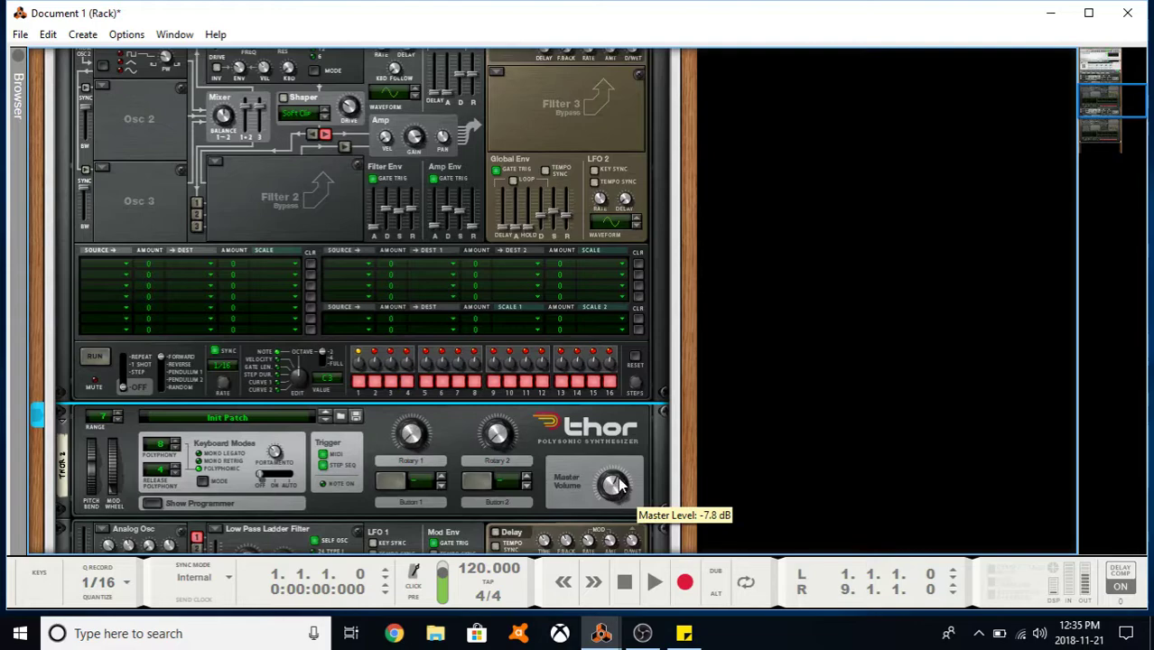
- Detune oscillator 1 downward and set Thor 1's Filter 1 frequency to about 4.20 kHz
scroll(607, 430, "down", 4)
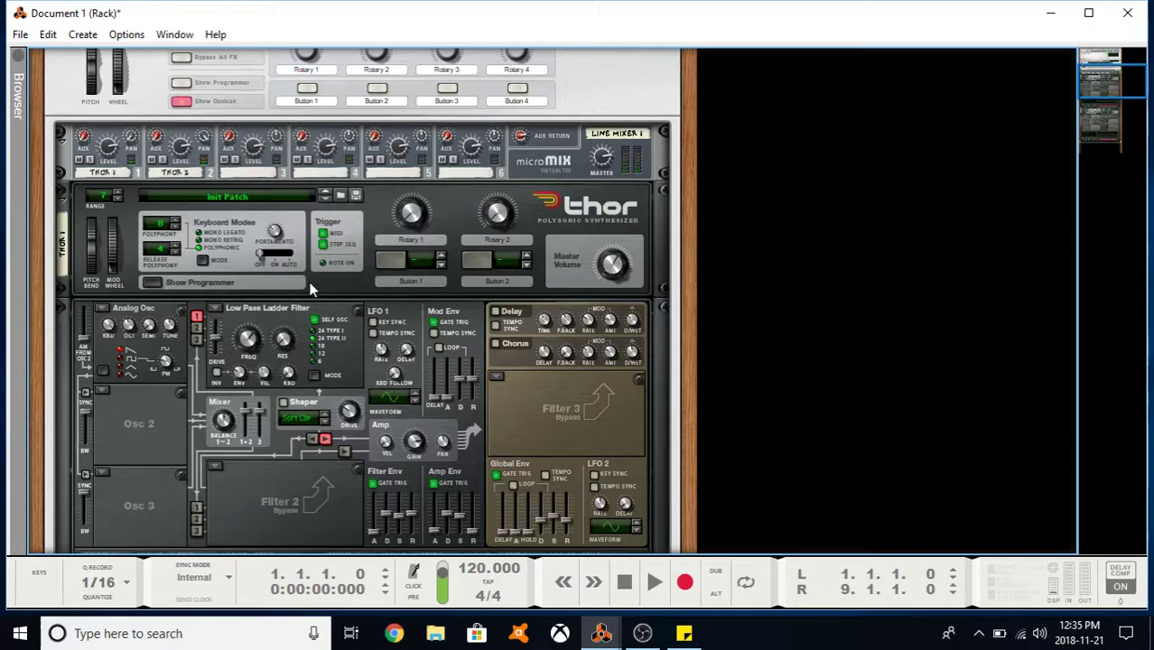
scroll(361, 243, "down", 4)
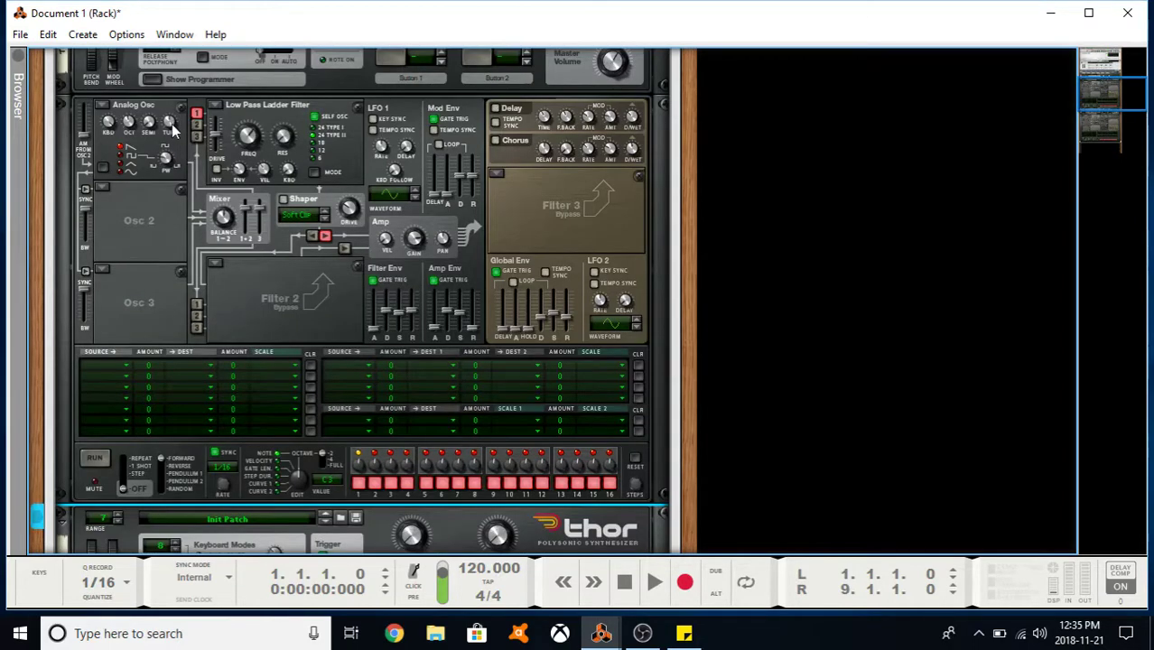
scroll(224, 154, "up", 4)
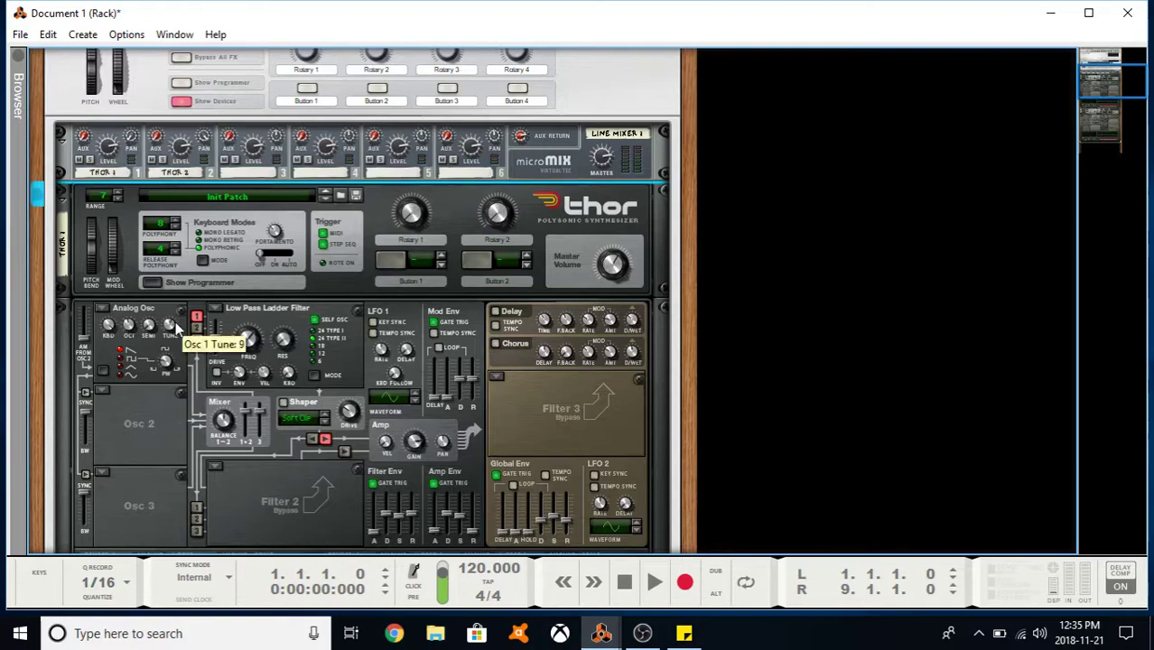
scroll(172, 320, "down", 8)
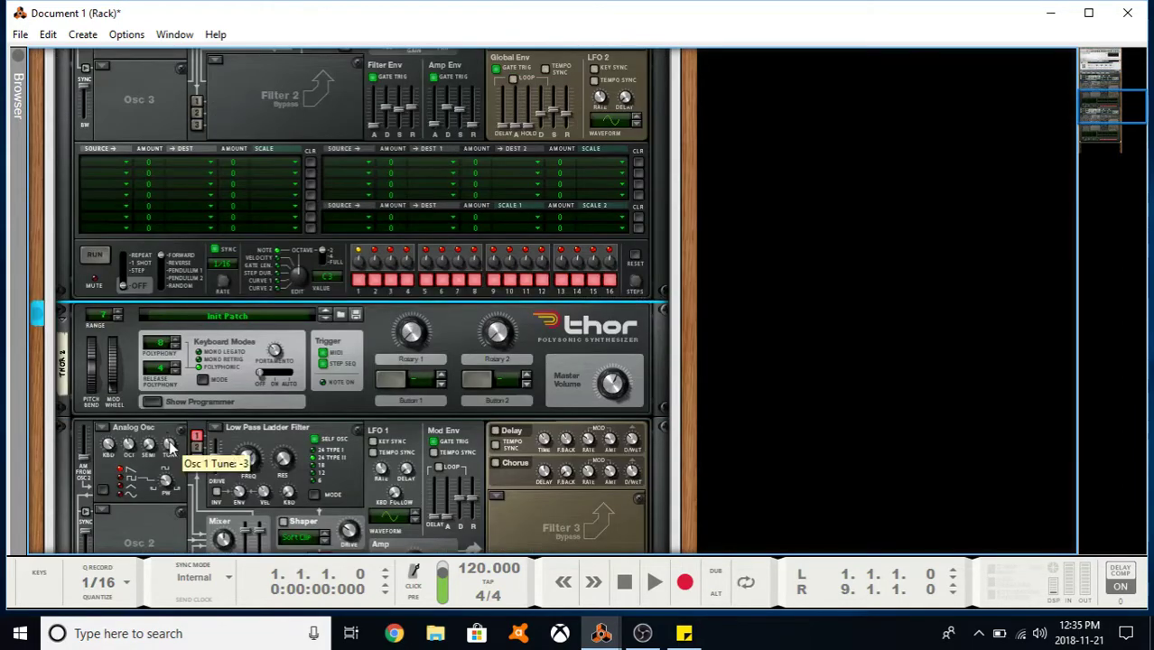
left_click_drag(170, 442, 170, 438)
scroll(171, 442, "down", 4)
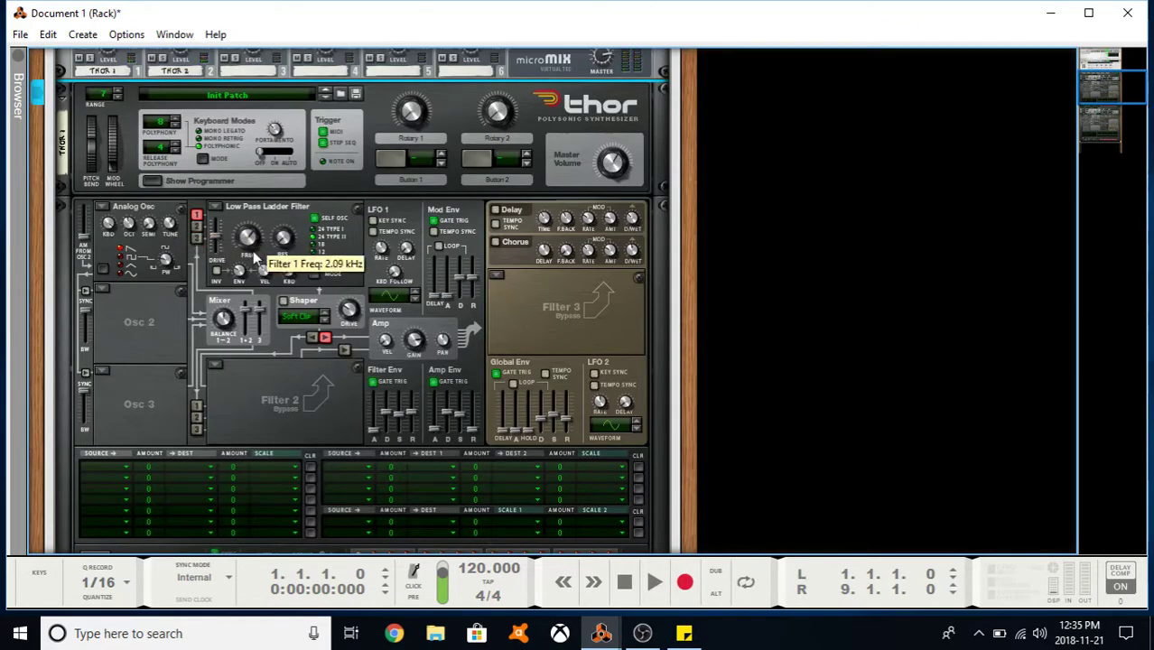
mouse_move(254, 254)
left_mouse_down()
mouse_move(261, 236)
mouse_move(253, 266)
left_mouse_up()
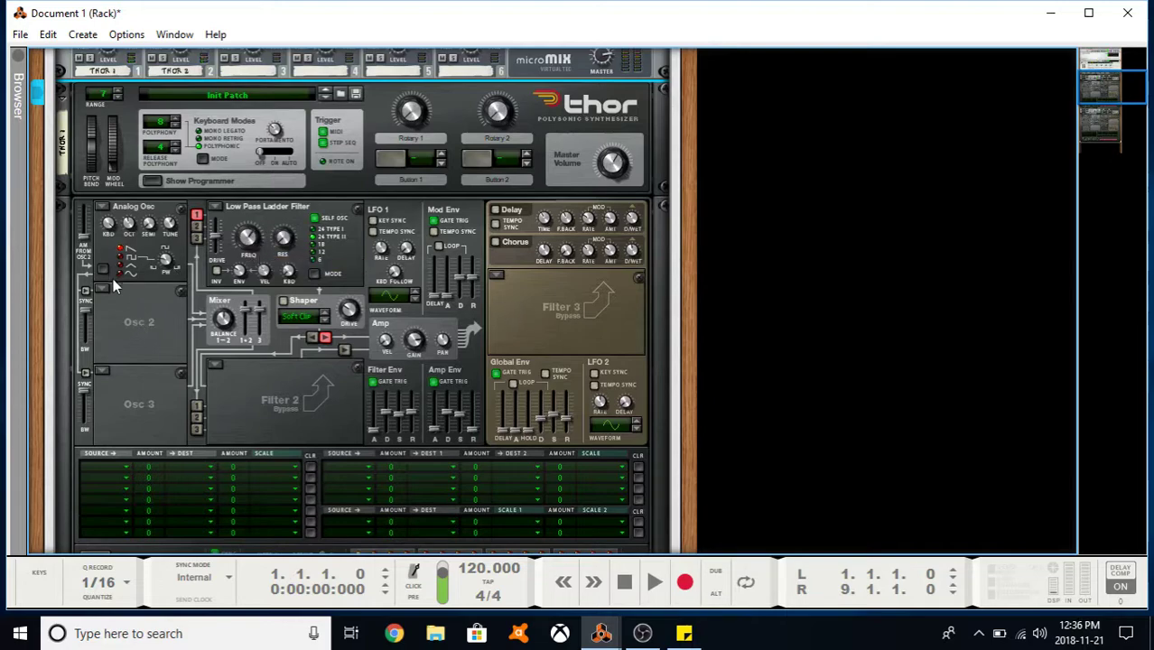
scroll(149, 233, "up", 2)
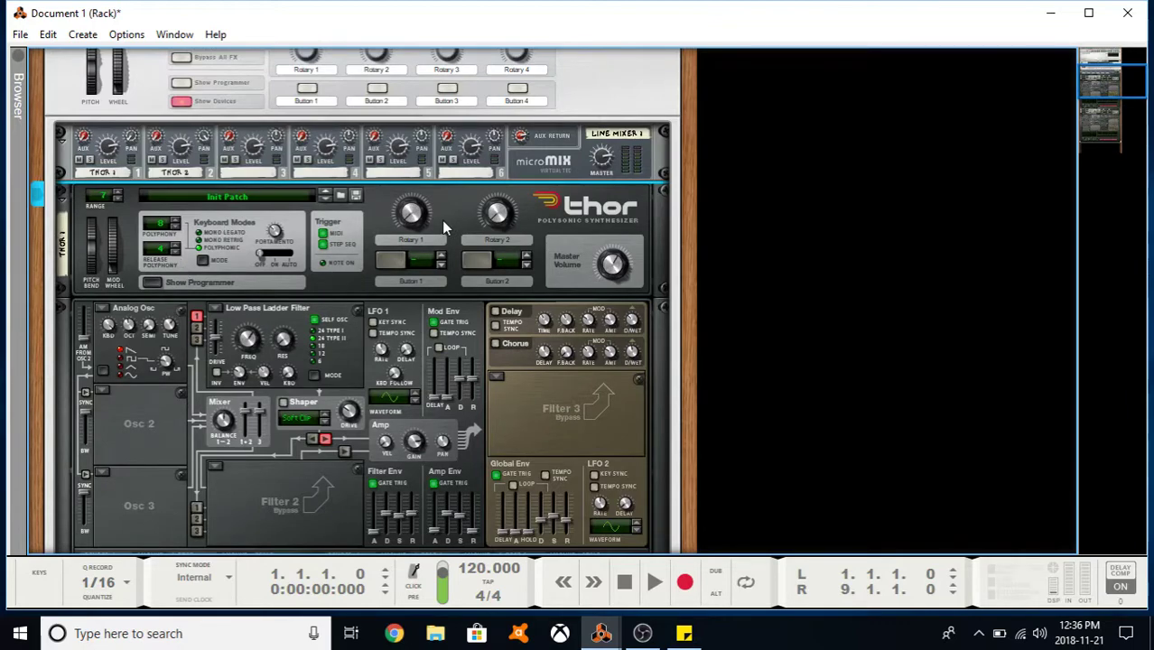
scroll(280, 232, "up", 3)
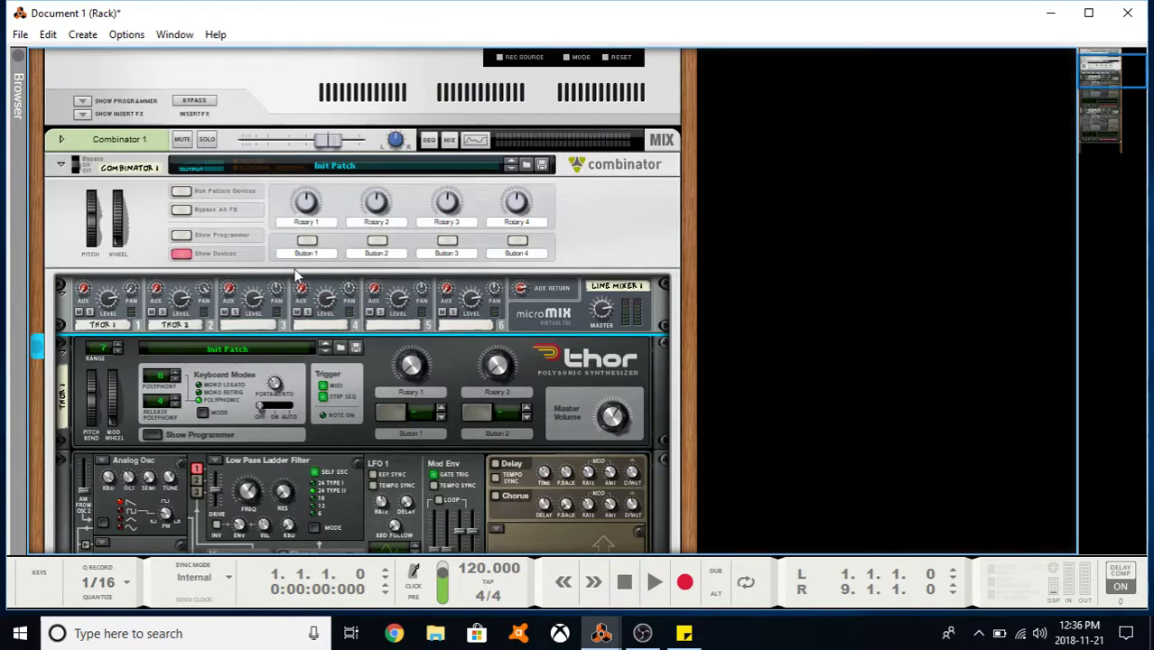
- In the Combinator programmer, choose Thor 1 for modulation routing and browse Rotary 1's target list
left_click(182, 237)
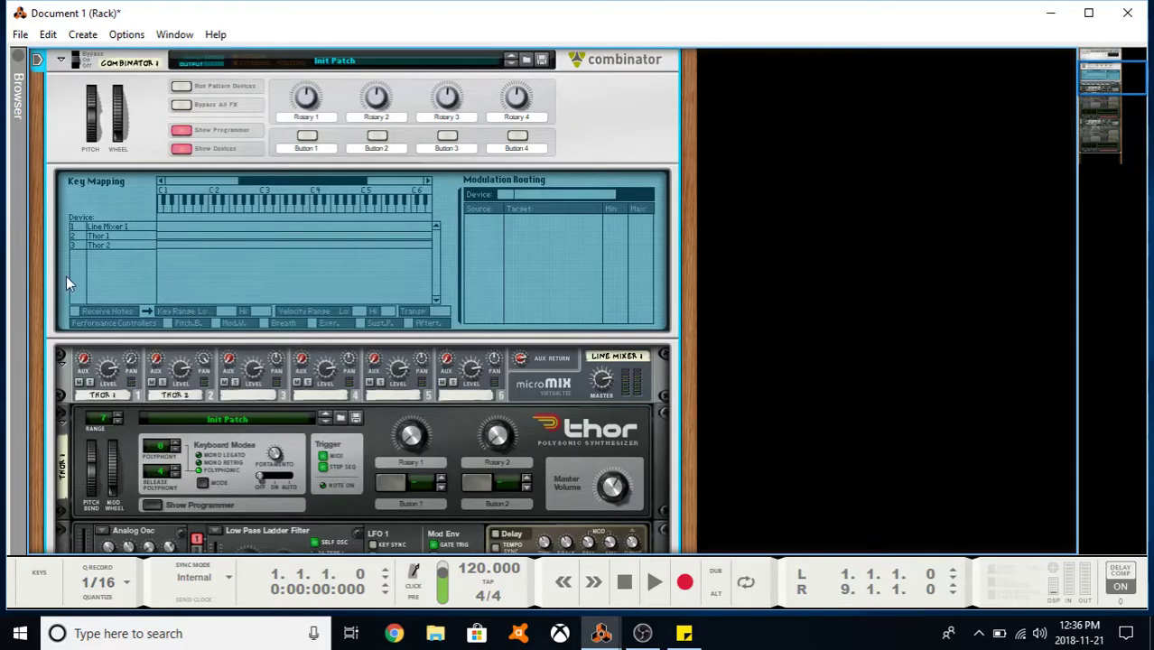
left_click(114, 236)
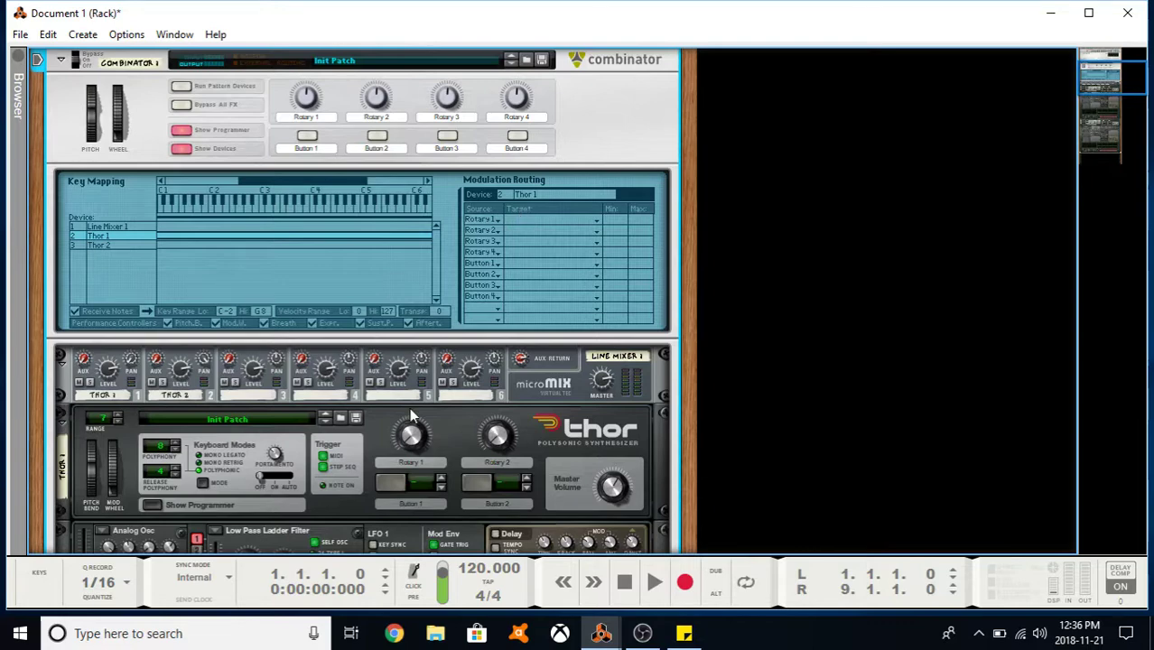
scroll(518, 426, "down", 4)
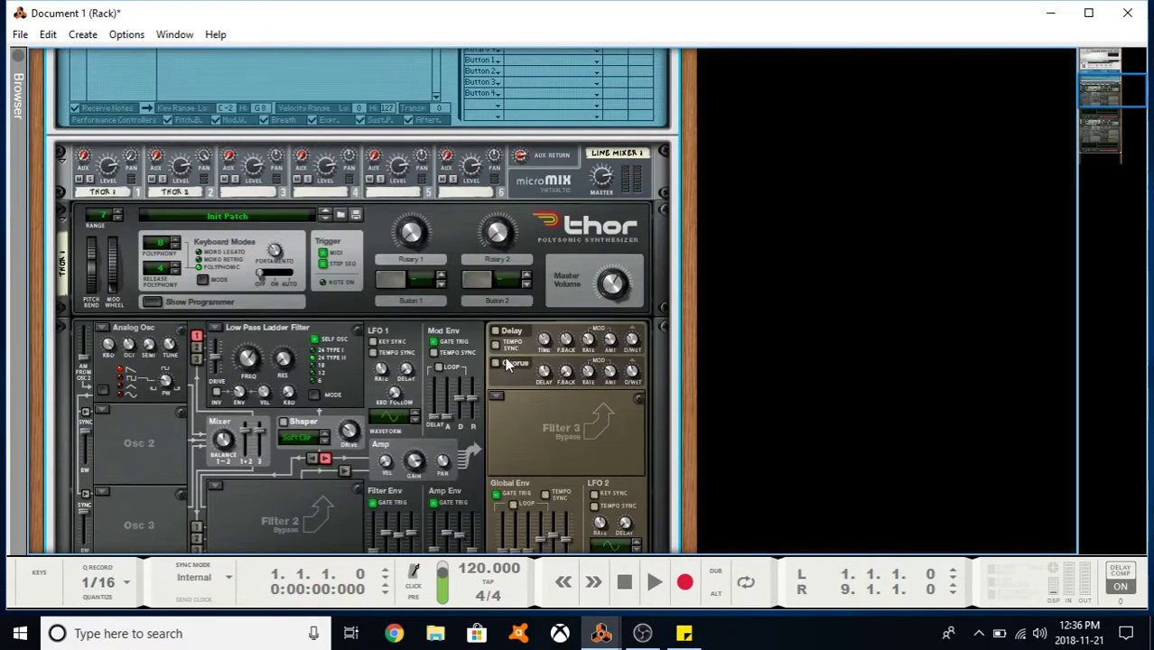
scroll(505, 357, "down", 5)
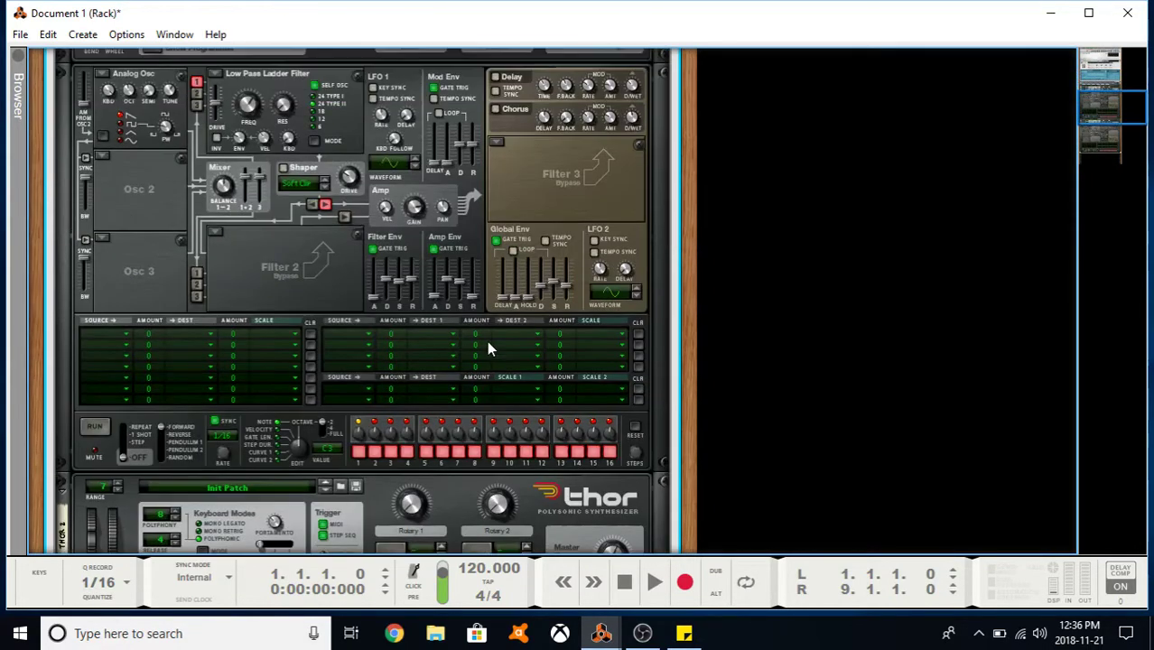
scroll(487, 341, "up", 5)
scroll(565, 342, "up", 3)
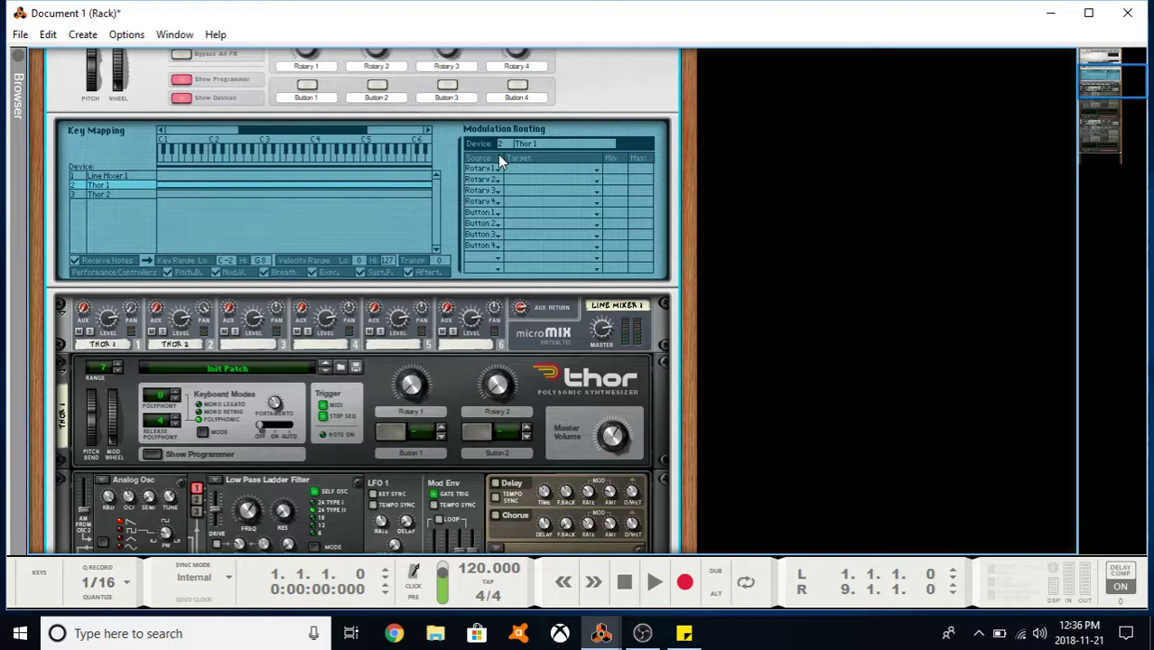
left_click(596, 173)
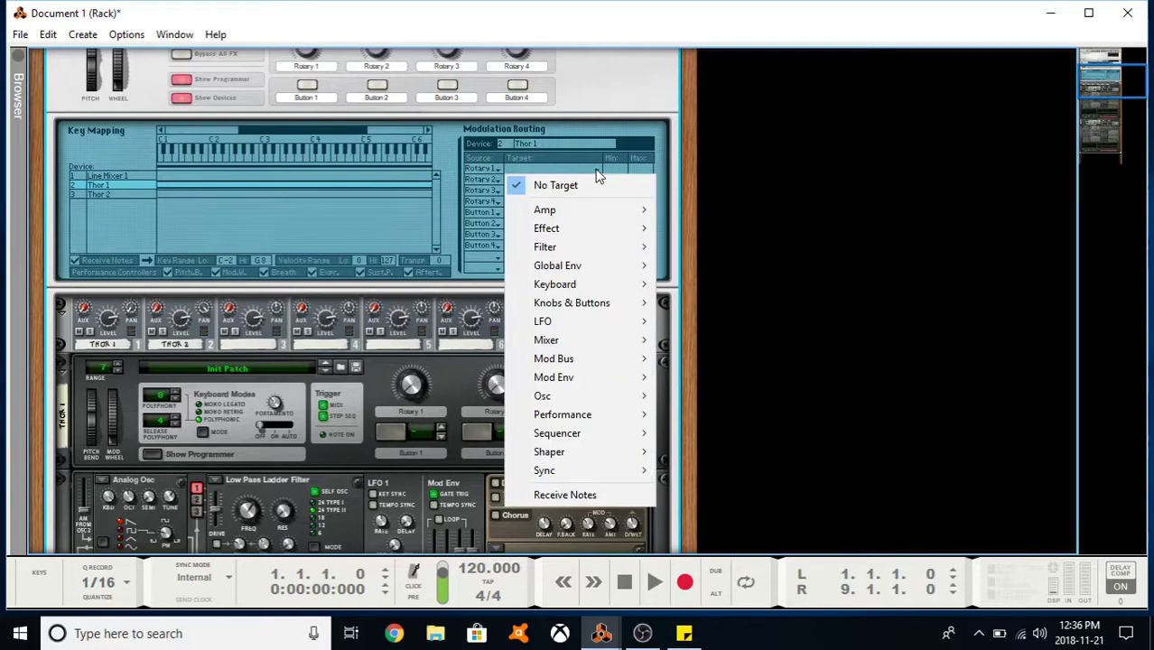
mouse_move(596, 235)
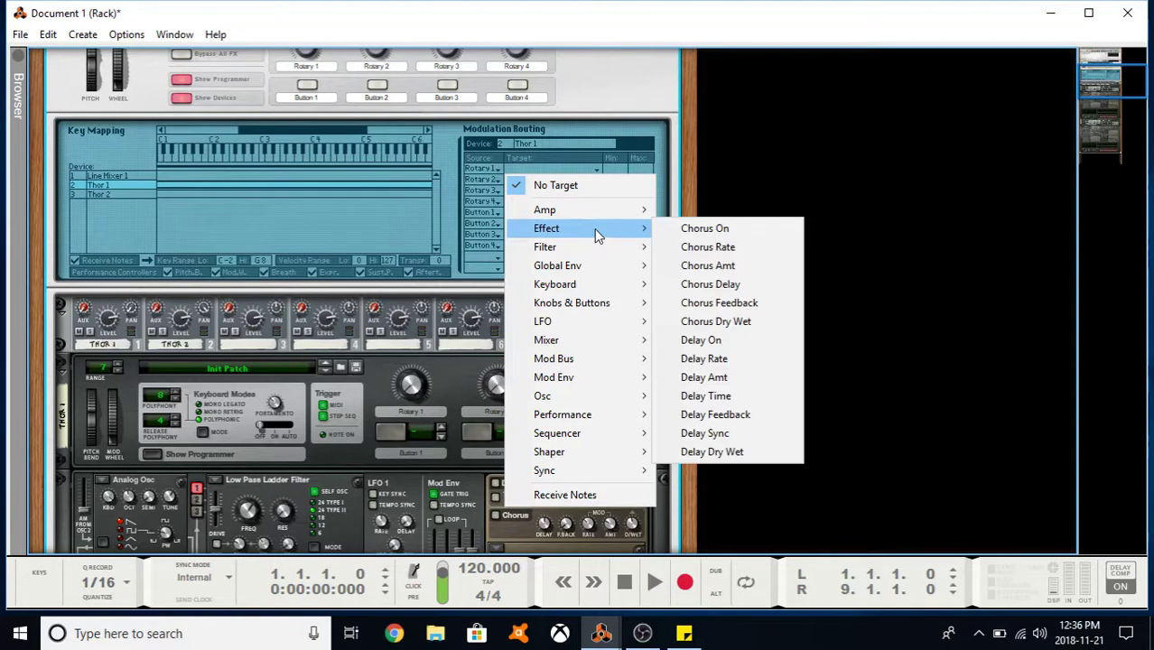
mouse_move(604, 257)
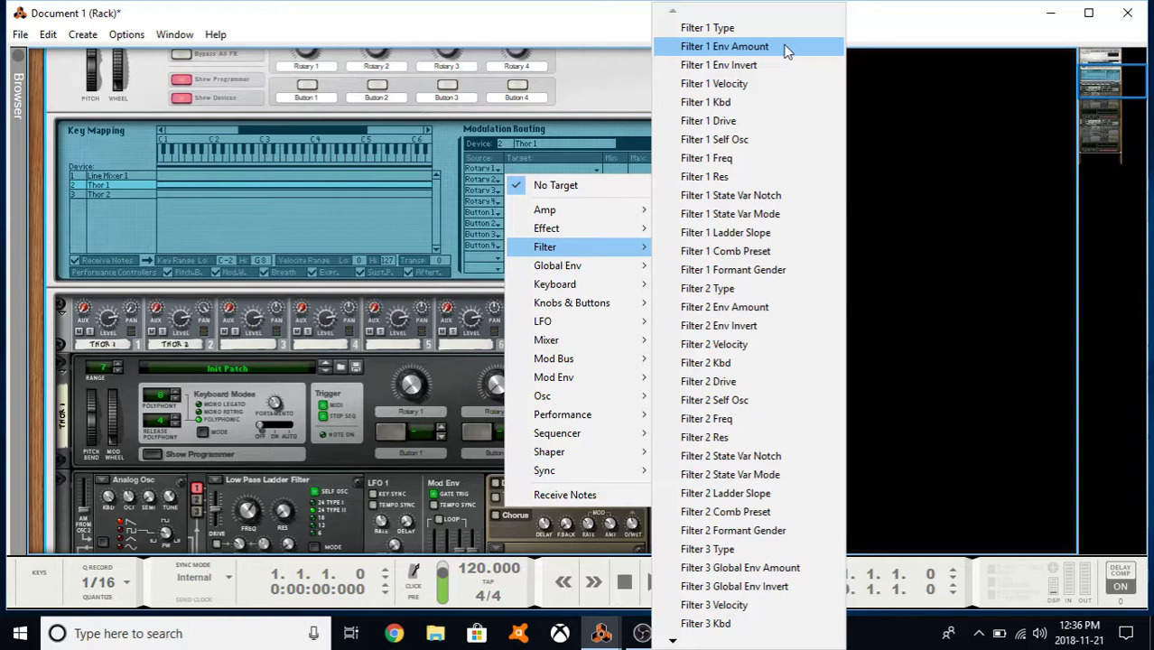
- Set Rotary 1's modulation target to Thor 1's Filter 1 Freq
left_click(686, 158)
scroll(548, 149, "down", 5)
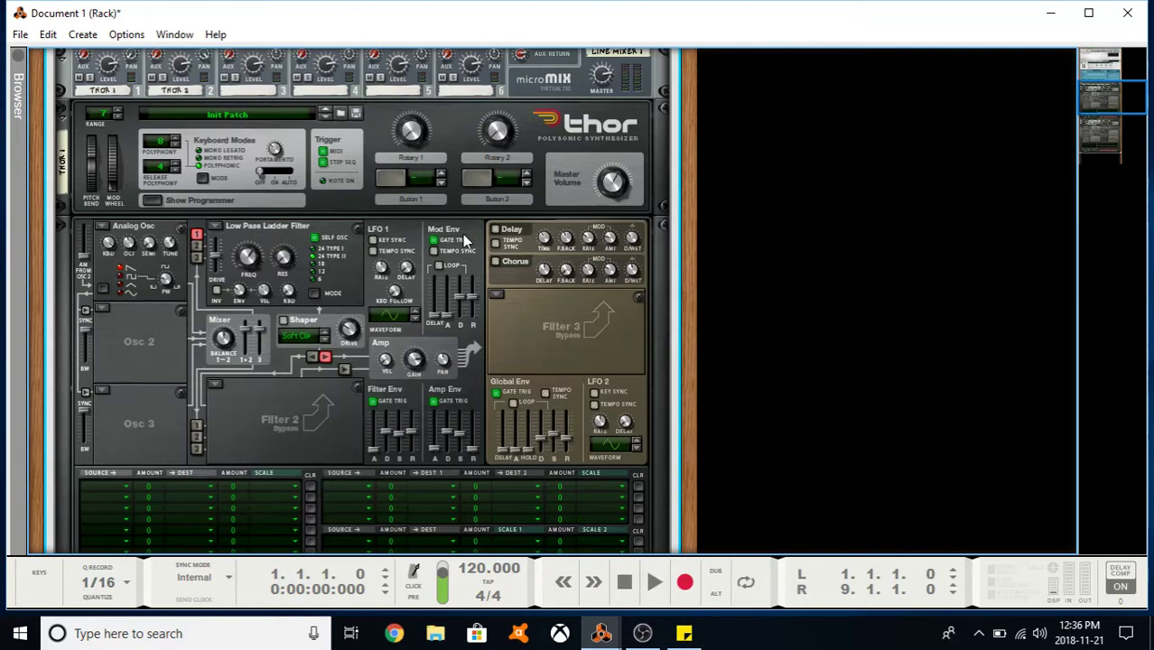
scroll(448, 230, "up", 2)
scroll(448, 230, "up", 5)
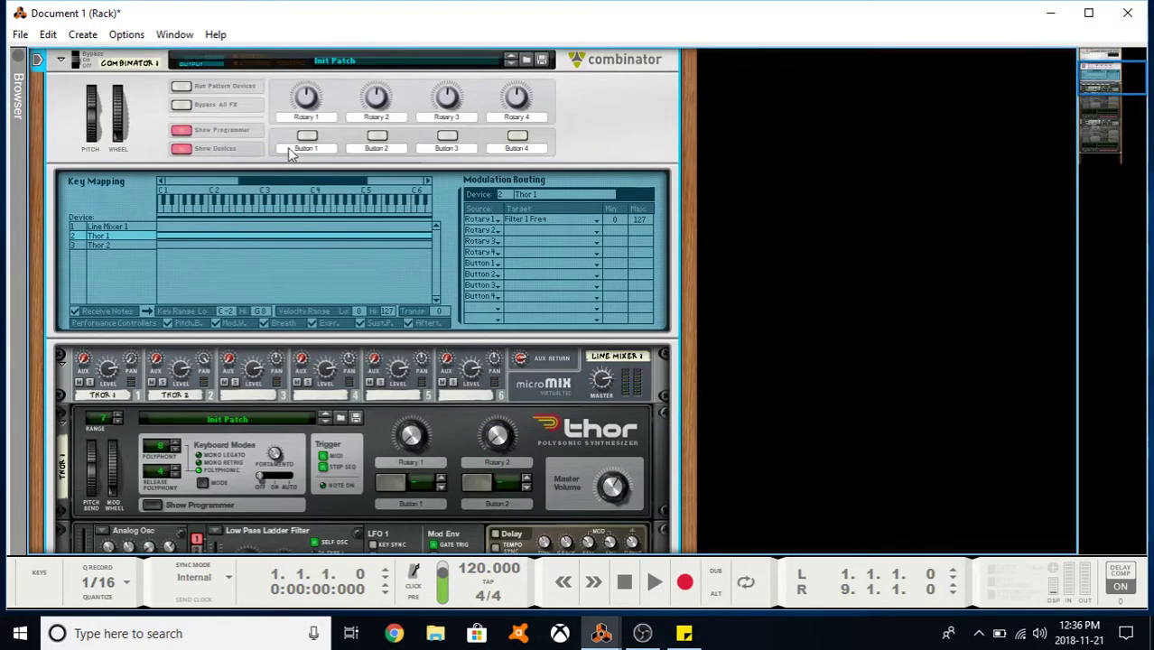
- Try renaming the Rotary 1 label, keep the original name, and turn Rotary 1 to test the sweep
double_click(306, 118)
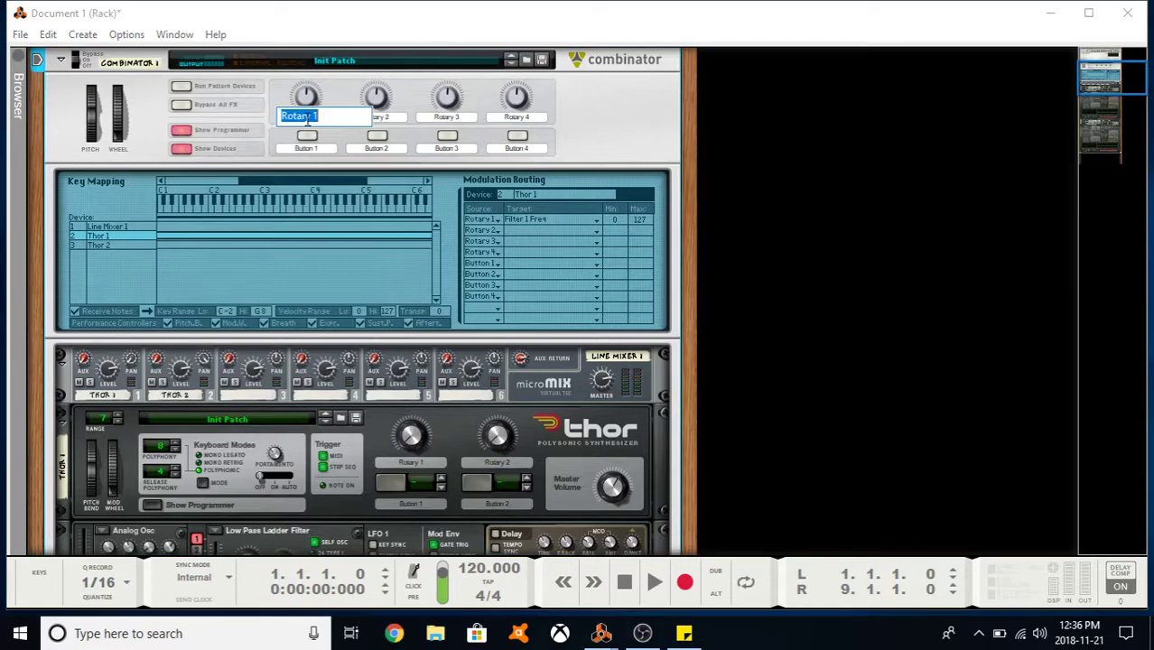
left_click(553, 116)
double_click(311, 120)
scroll(256, 361, "down", 5)
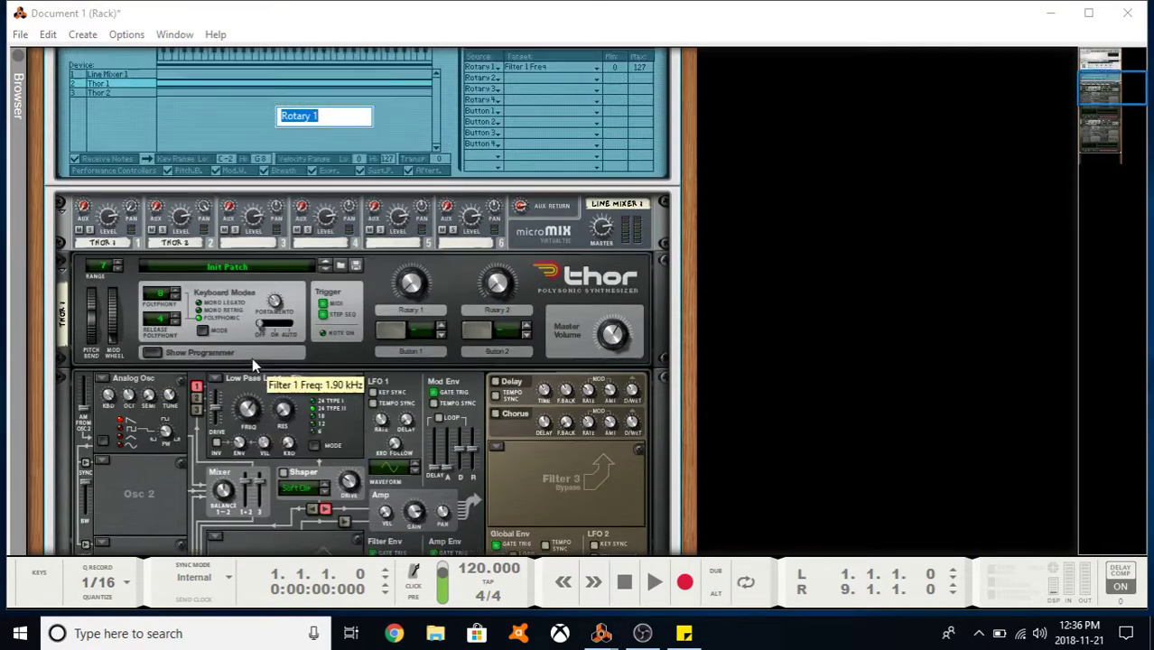
scroll(253, 357, "up", 6)
left_click(357, 163)
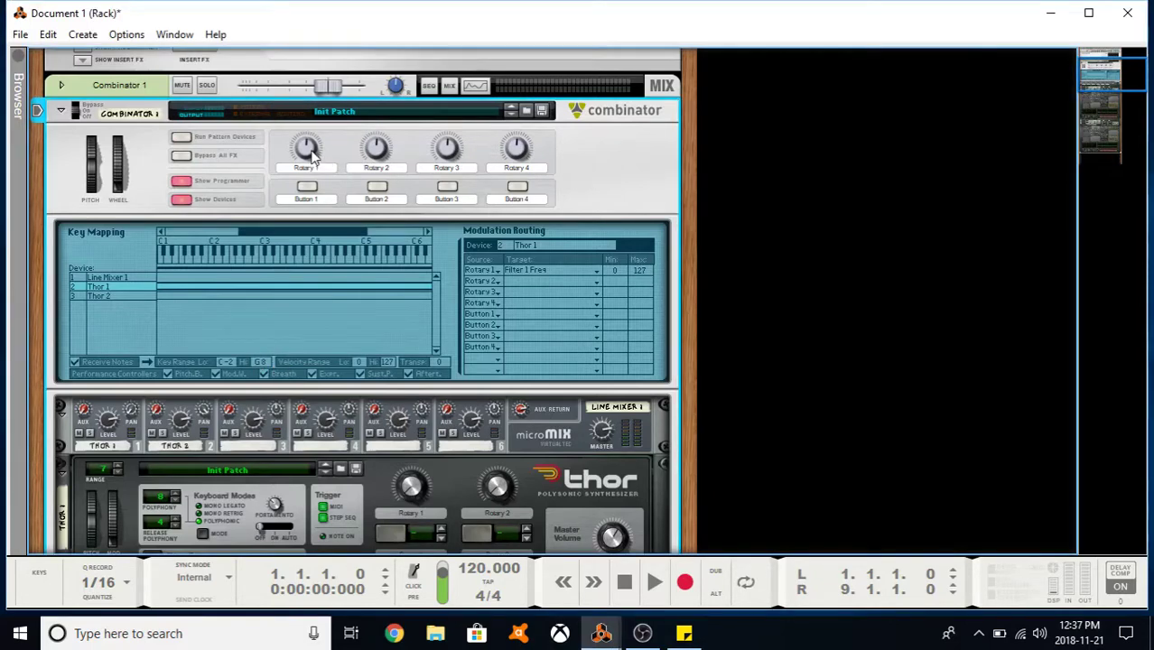
scroll(312, 158, "down", 1)
scroll(308, 103, "down", 3)
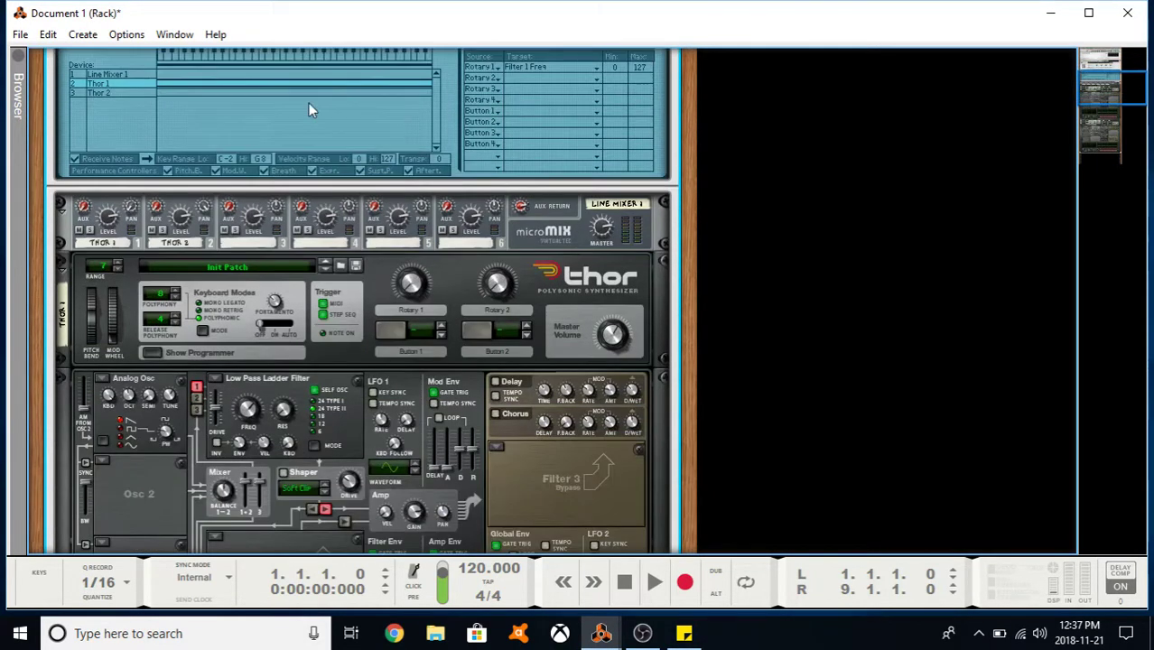
scroll(306, 114, "up", 3)
mouse_move(308, 106)
left_mouse_down()
mouse_move(307, 138)
mouse_move(305, 105)
left_mouse_up()
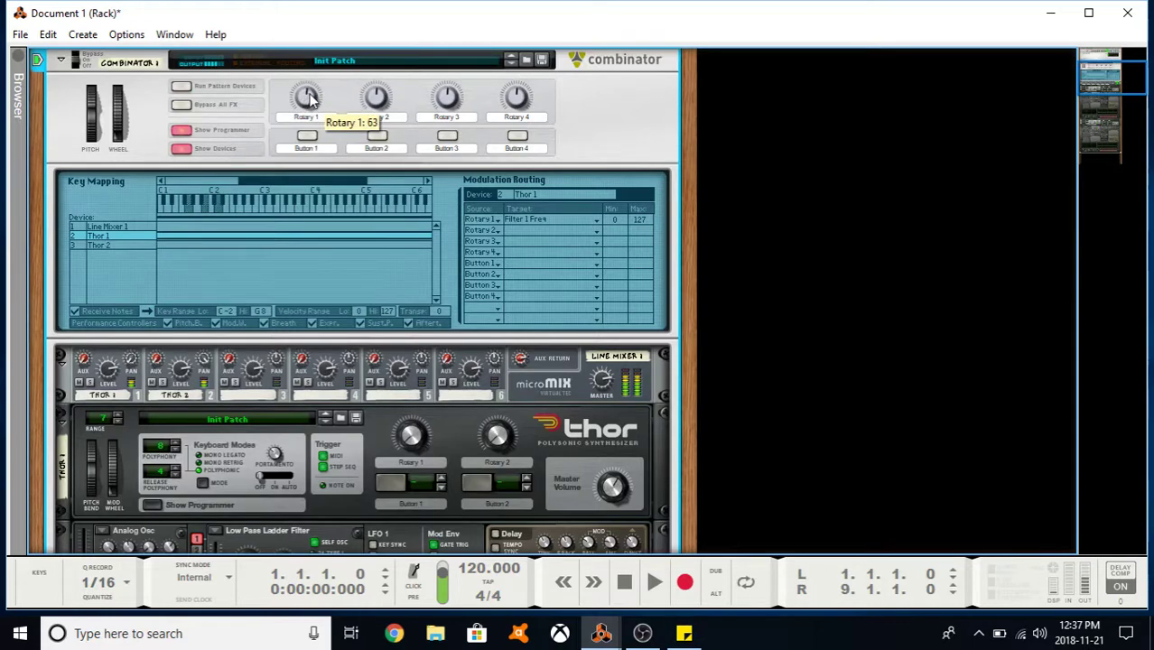
scroll(307, 103, "up", 5)
- Change the second routing row's source from Rotary 2 to Rotary 1
left_click(489, 229)
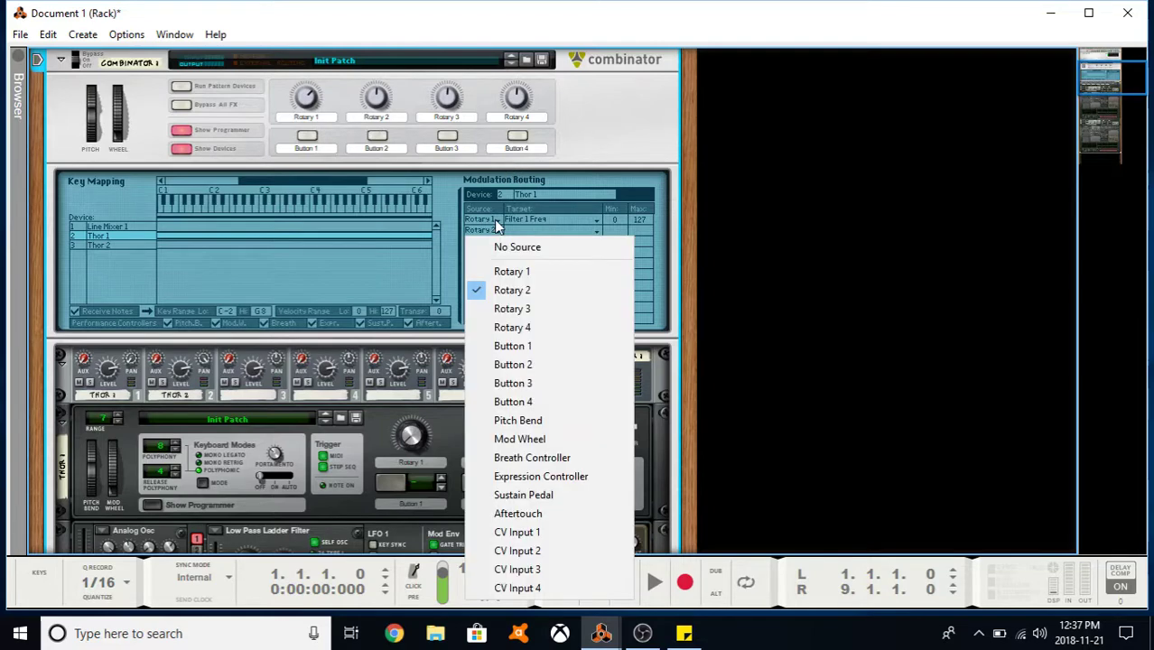
left_click(512, 272)
scroll(492, 213, "down", 1)
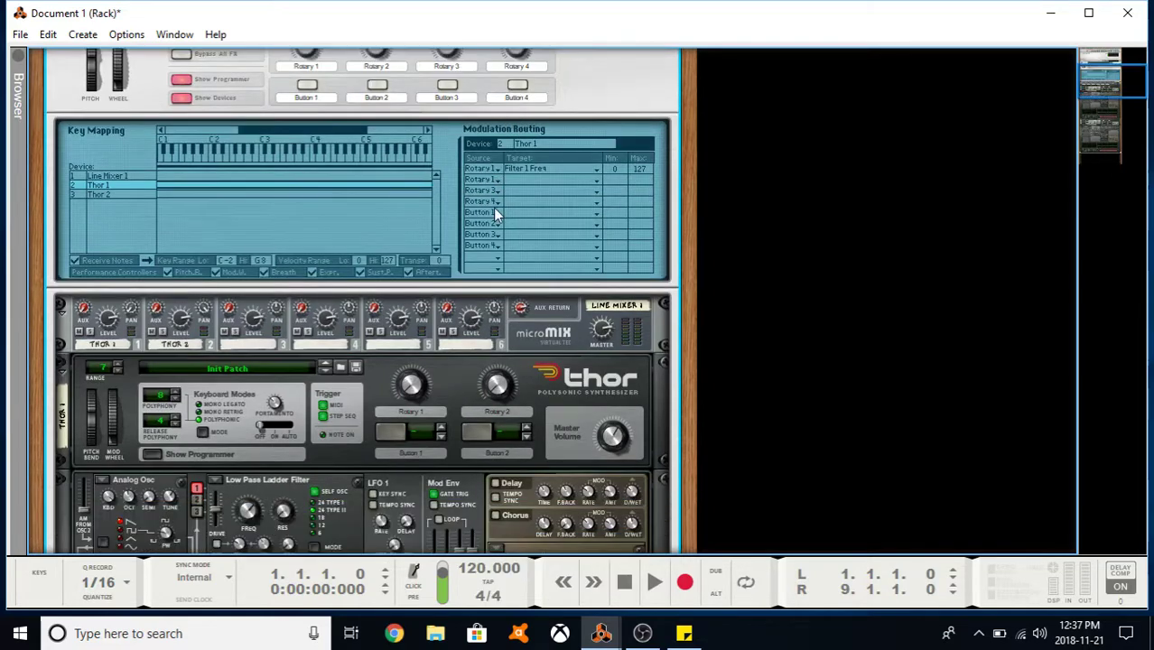
scroll(484, 226, "up", 1)
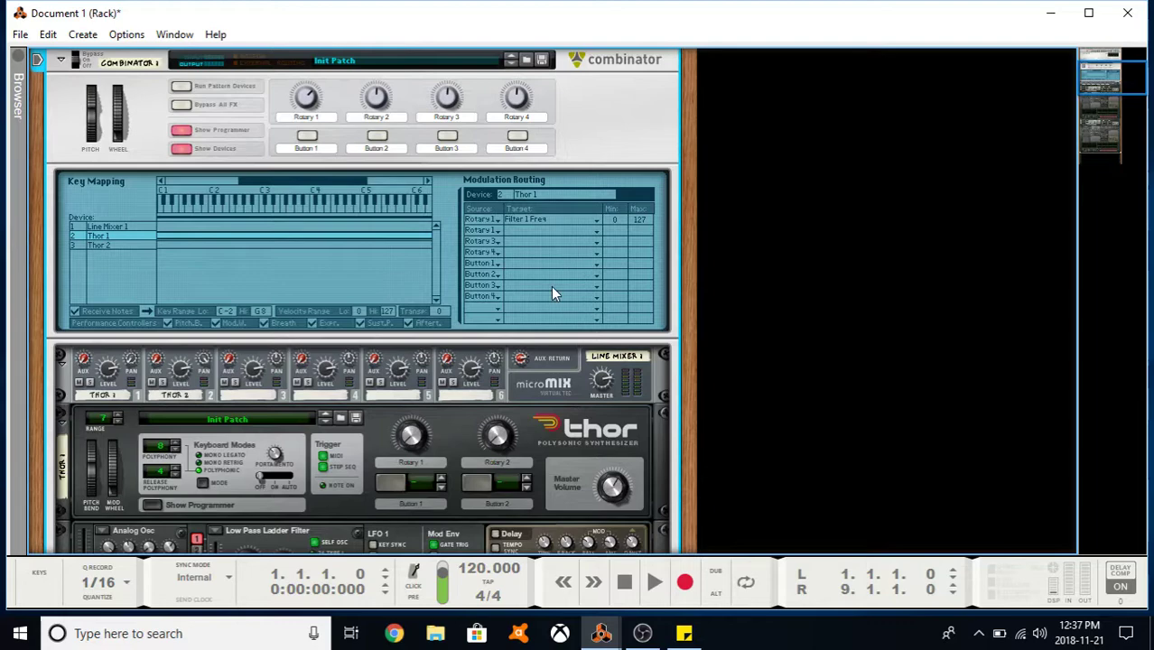
scroll(517, 256, "down", 1)
scroll(536, 262, "up", 1)
- Target the second row at Amplifier Pan and sweep Rotary 1 to test it
left_click(590, 234)
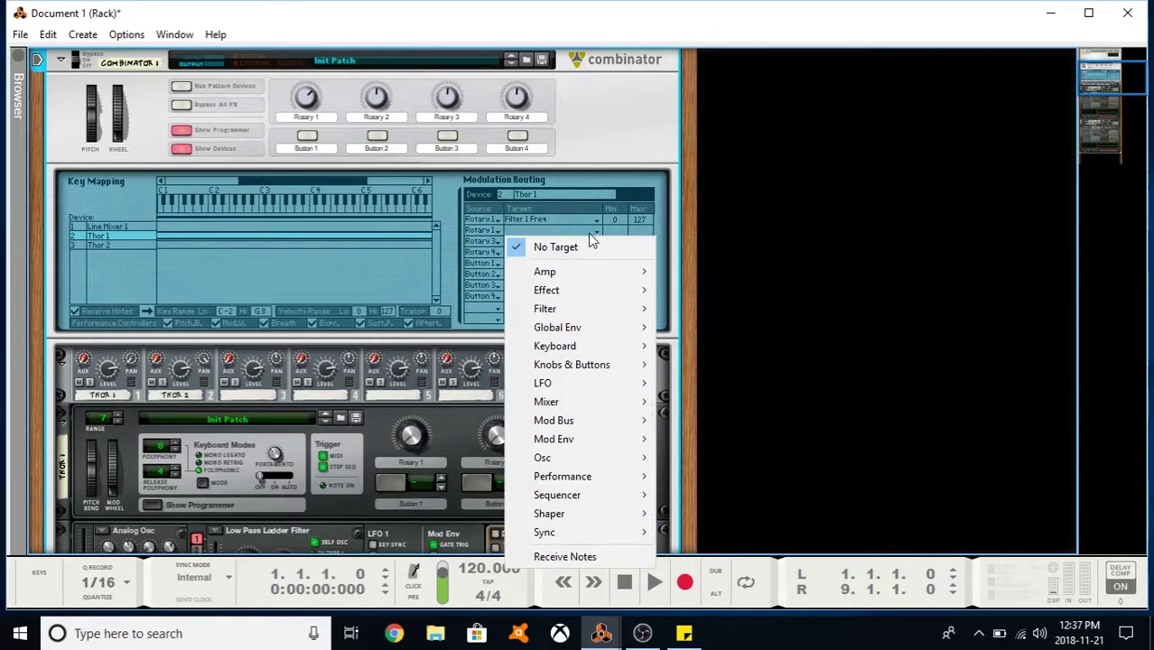
mouse_move(603, 276)
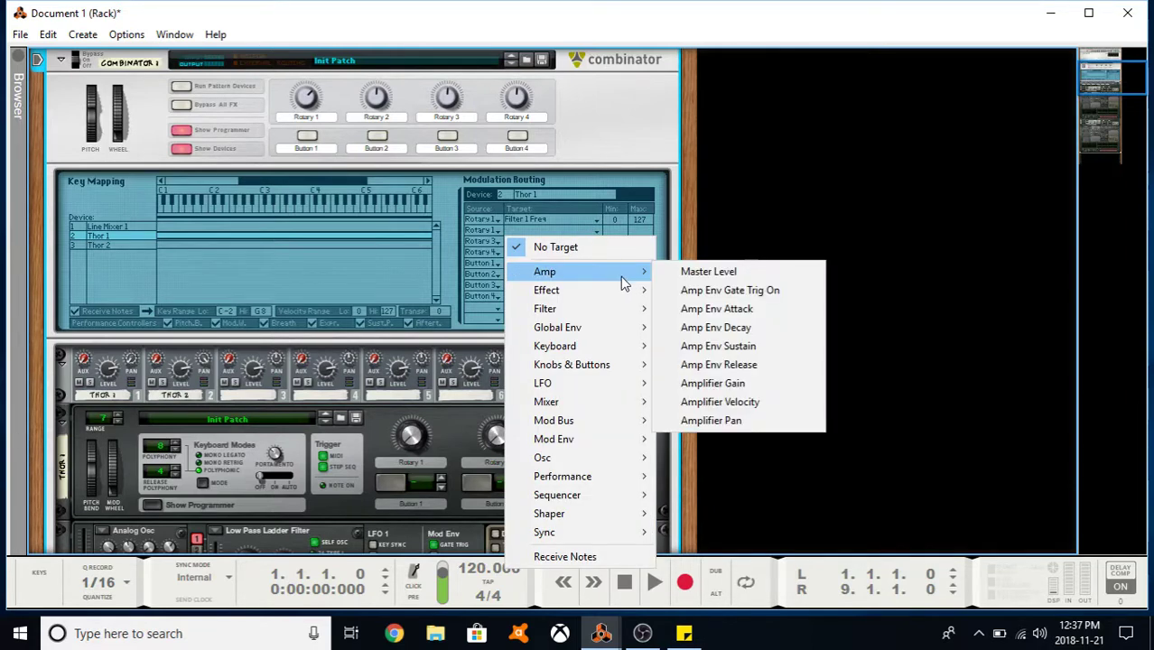
left_click(720, 421)
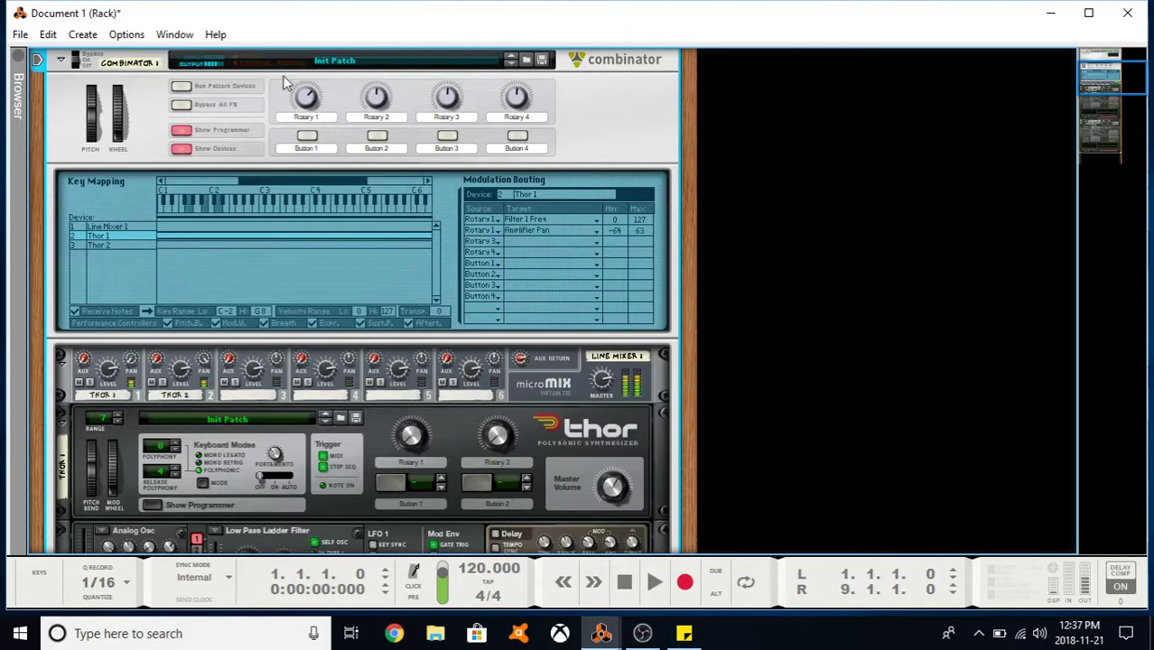
mouse_move(308, 102)
left_mouse_down()
mouse_move(320, 86)
mouse_move(318, 149)
mouse_move(322, 112)
left_mouse_up()
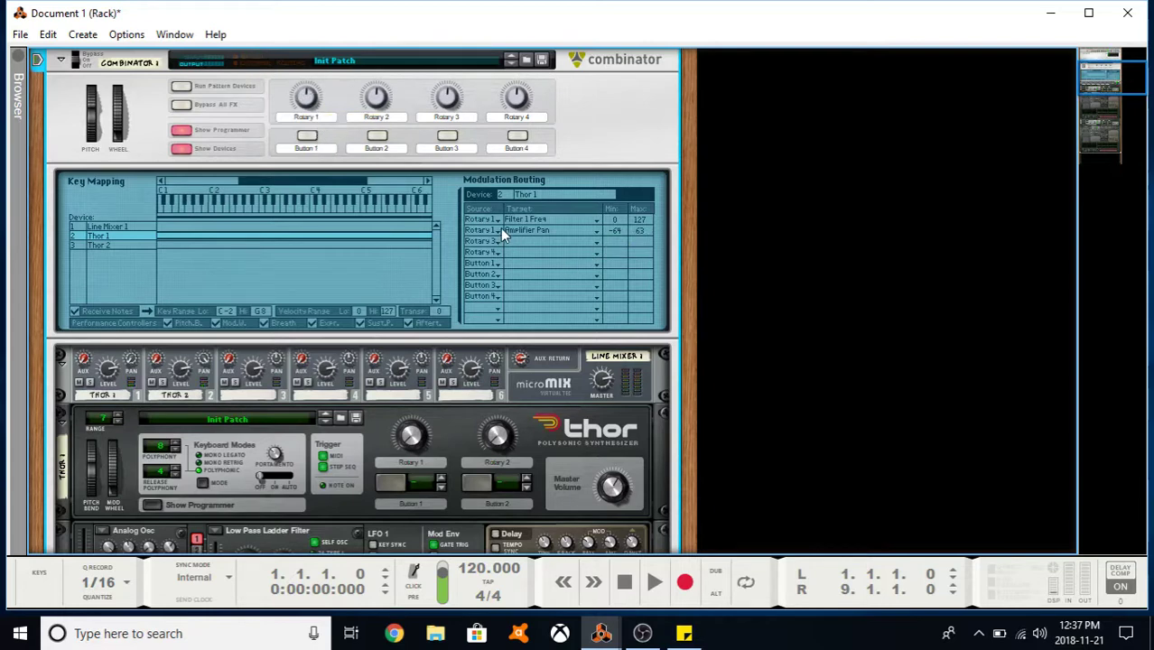
- Set both routing rows' targets to No Target
left_click(523, 221)
left_click(532, 235)
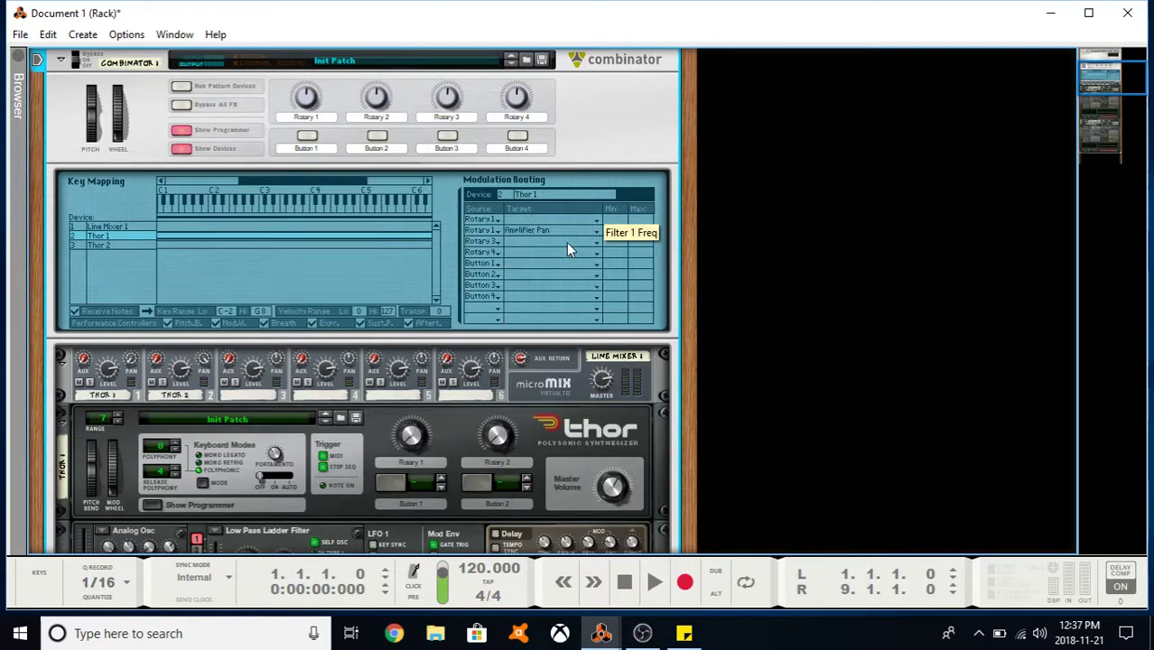
left_click(542, 231)
left_click(537, 246)
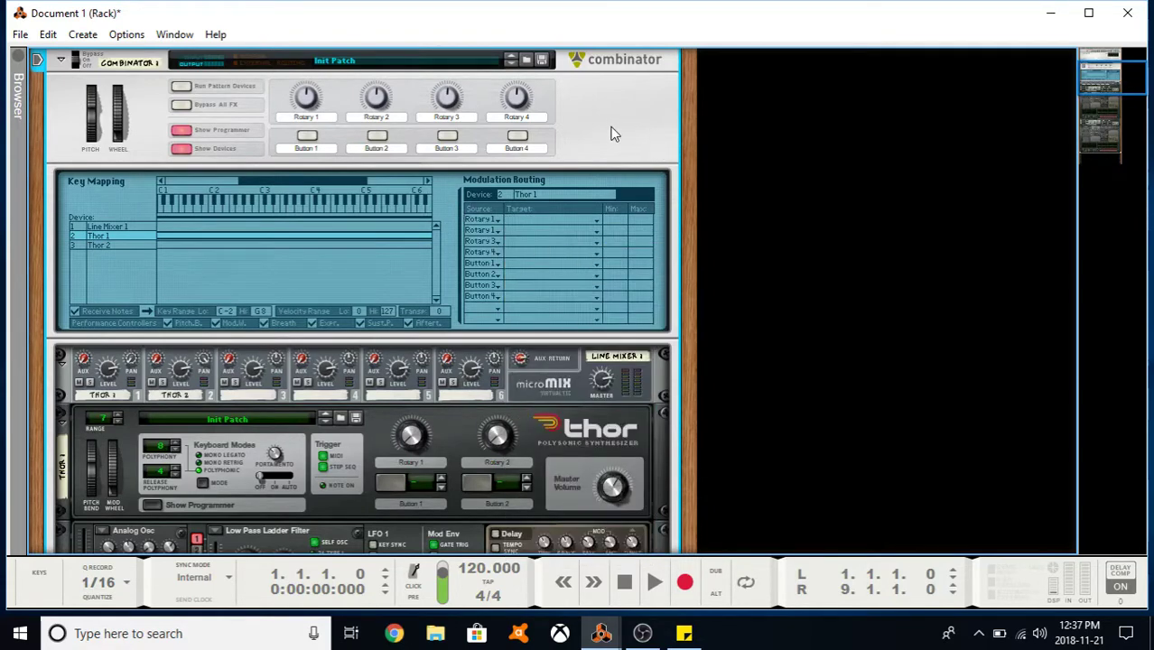
scroll(608, 198, "down", 2)
- On the rear, cable Thor 1's LFO 2 Modulation Output to Combinator Rotary 1's CV input
key("Tab")
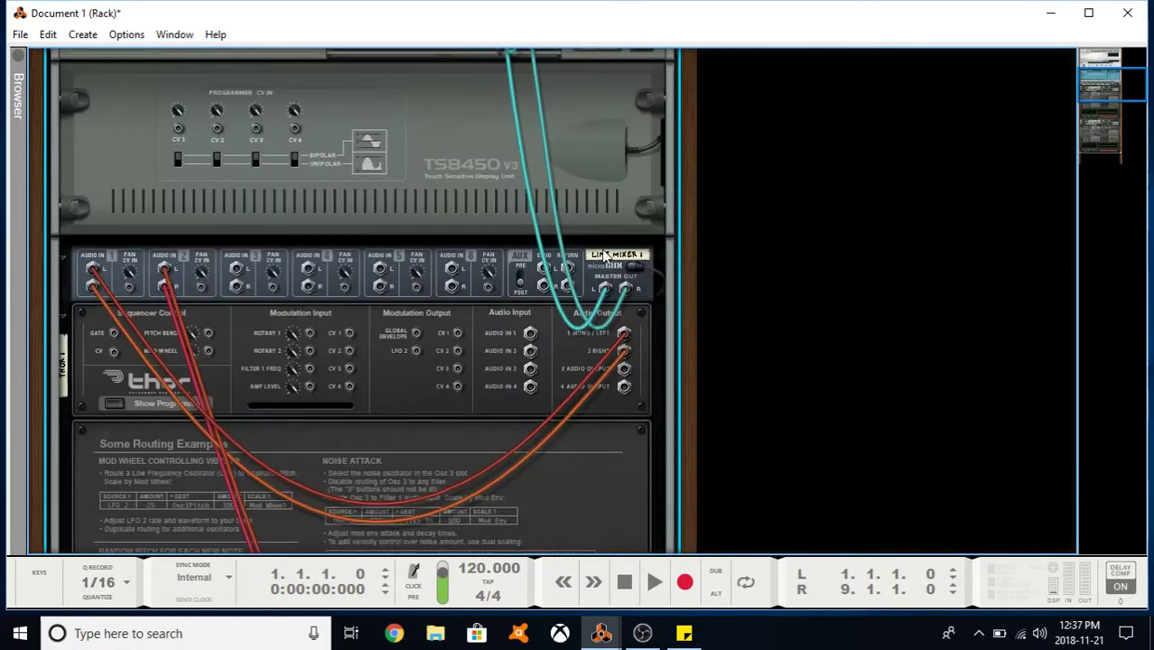
scroll(569, 260, "up", 1)
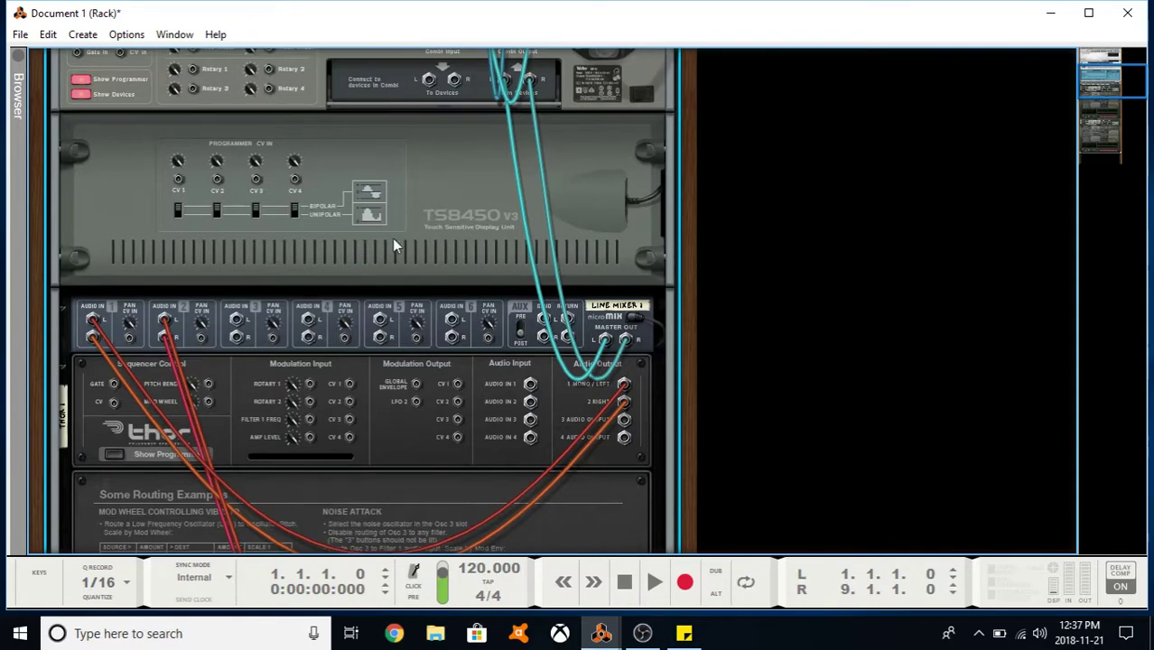
scroll(361, 182, "up", 2)
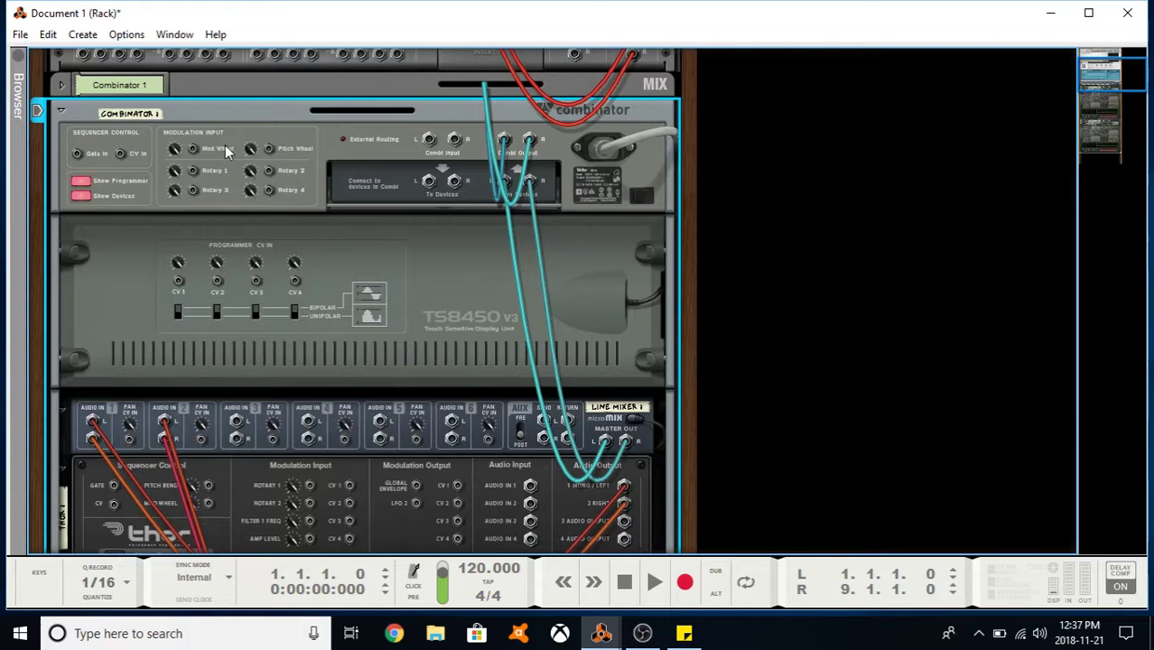
scroll(449, 213, "down", 4)
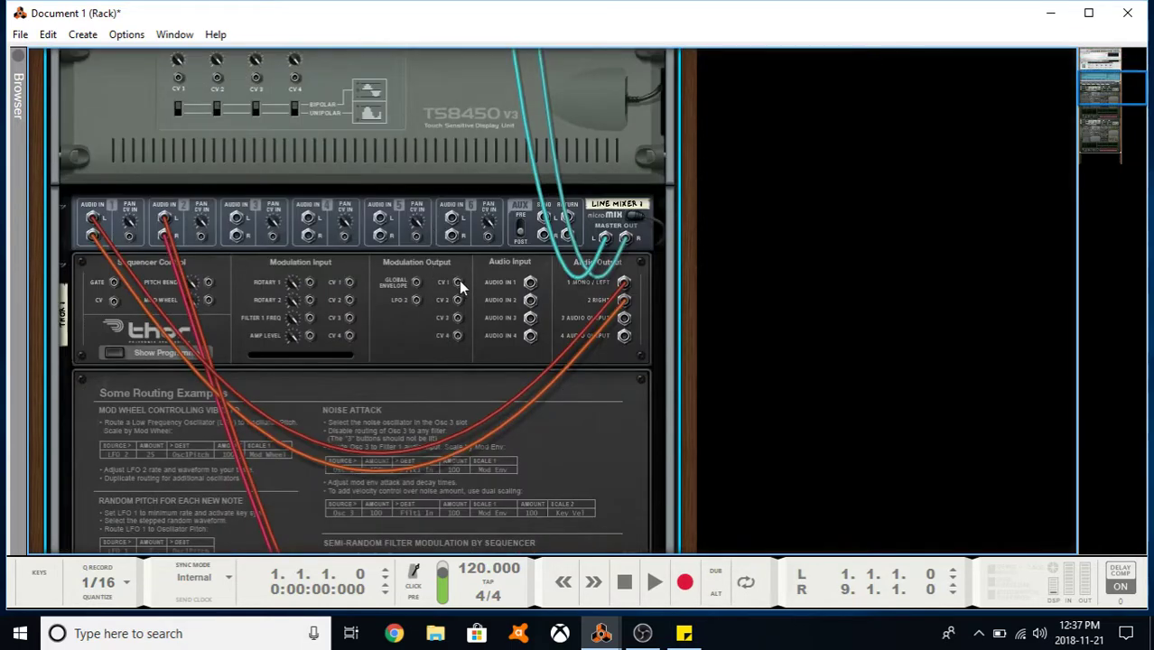
left_click_drag(415, 298, 192, 174)
scroll(470, 216, "up", 2)
scroll(471, 218, "up", 2)
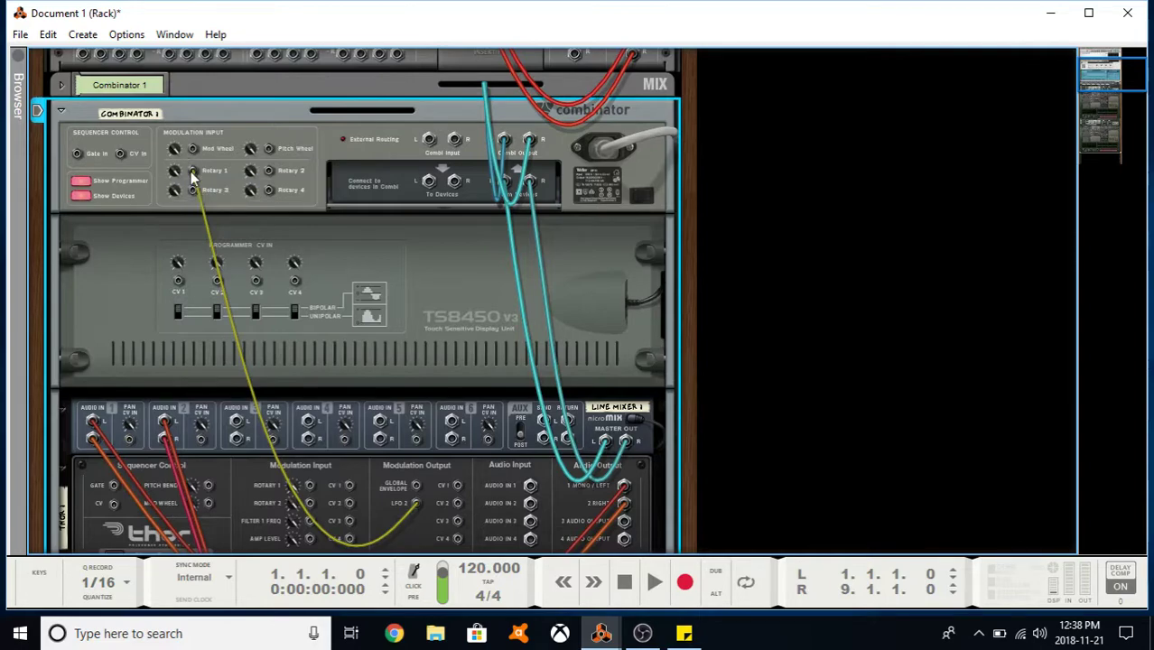
scroll(315, 282, "down", 1)
- Back on the front panels, set Rotary 1's target to Effect > Delay Rate
key("Tab")
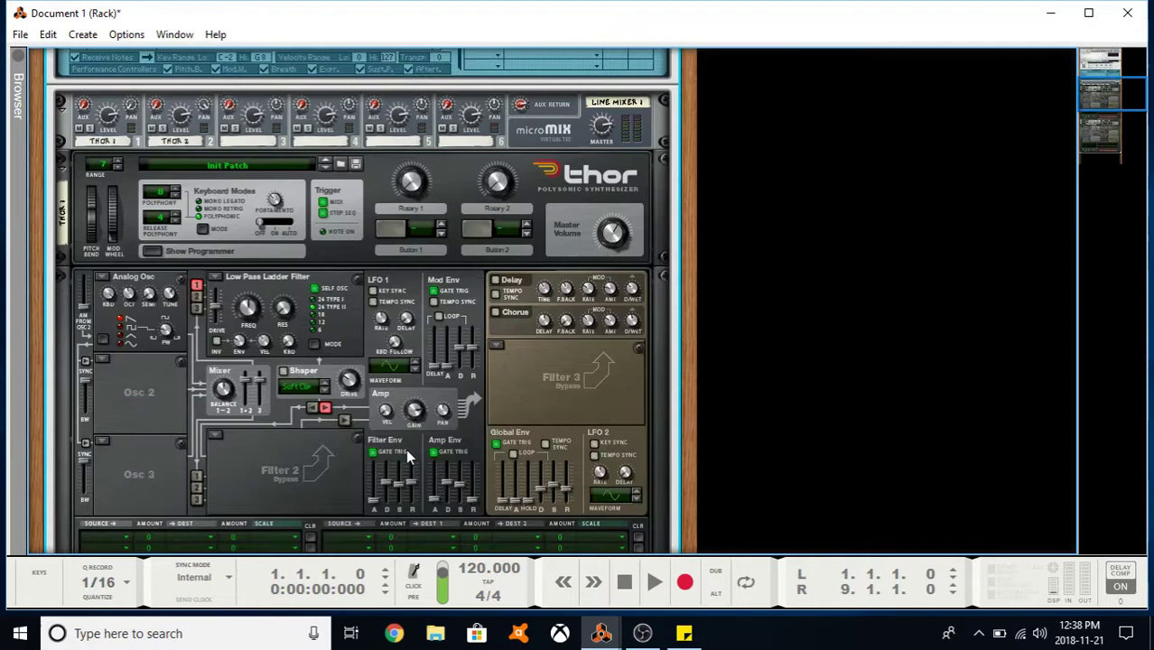
scroll(406, 449, "down", 5)
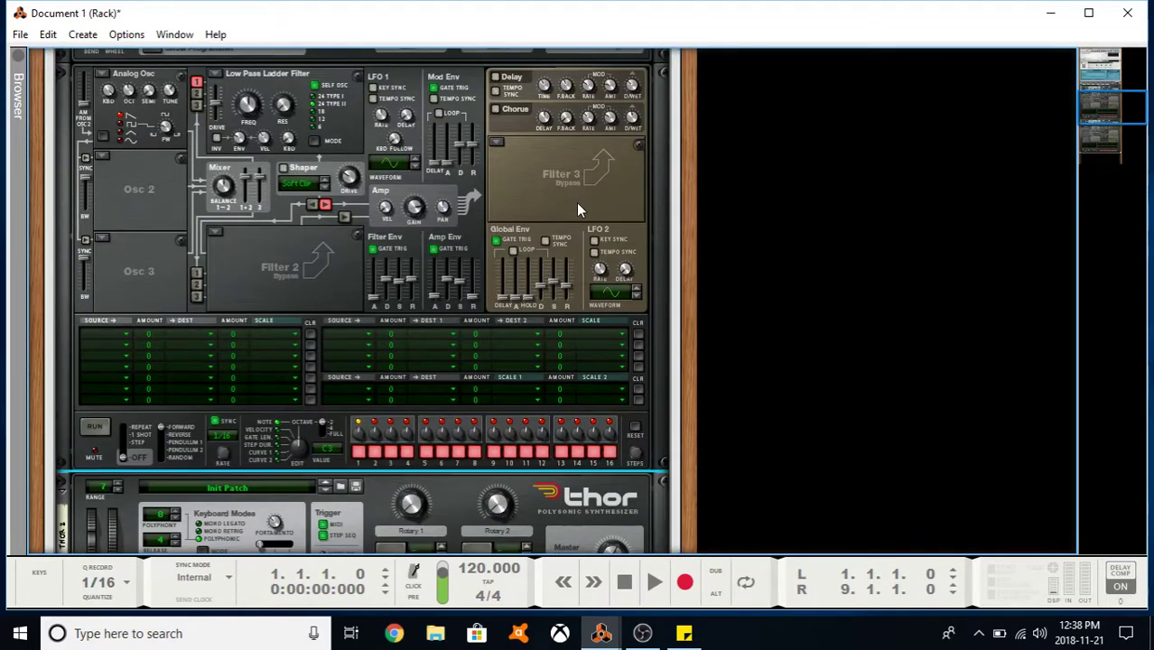
scroll(576, 202, "up", 2)
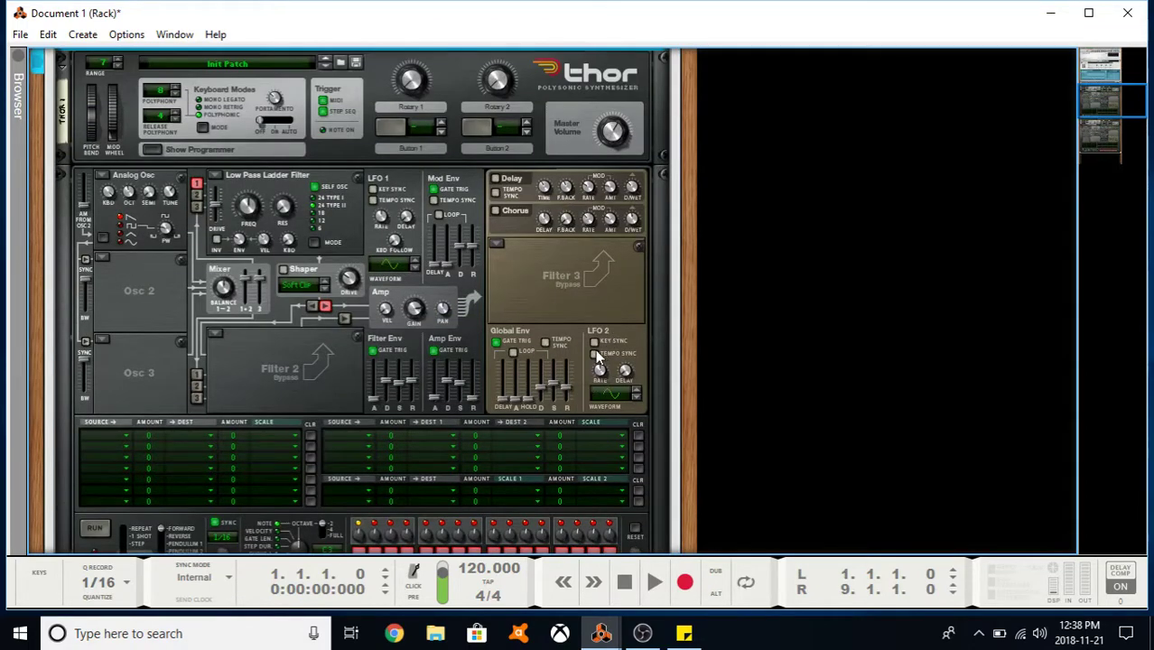
scroll(592, 340, "up", 5)
scroll(580, 335, "up", 2)
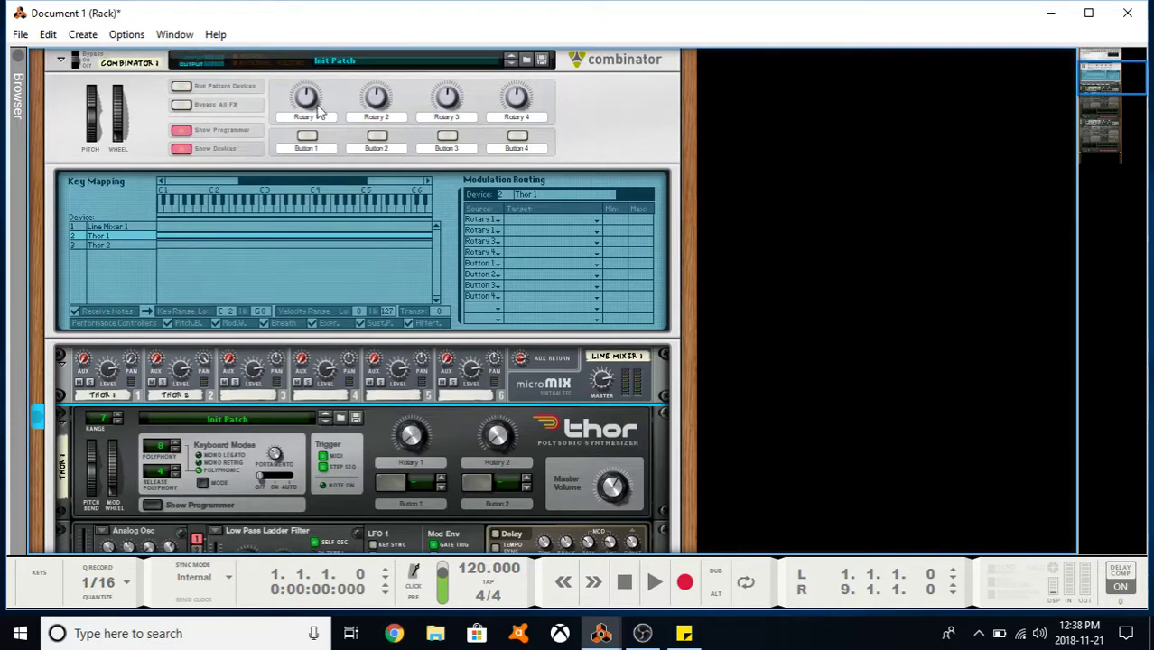
left_click(544, 222)
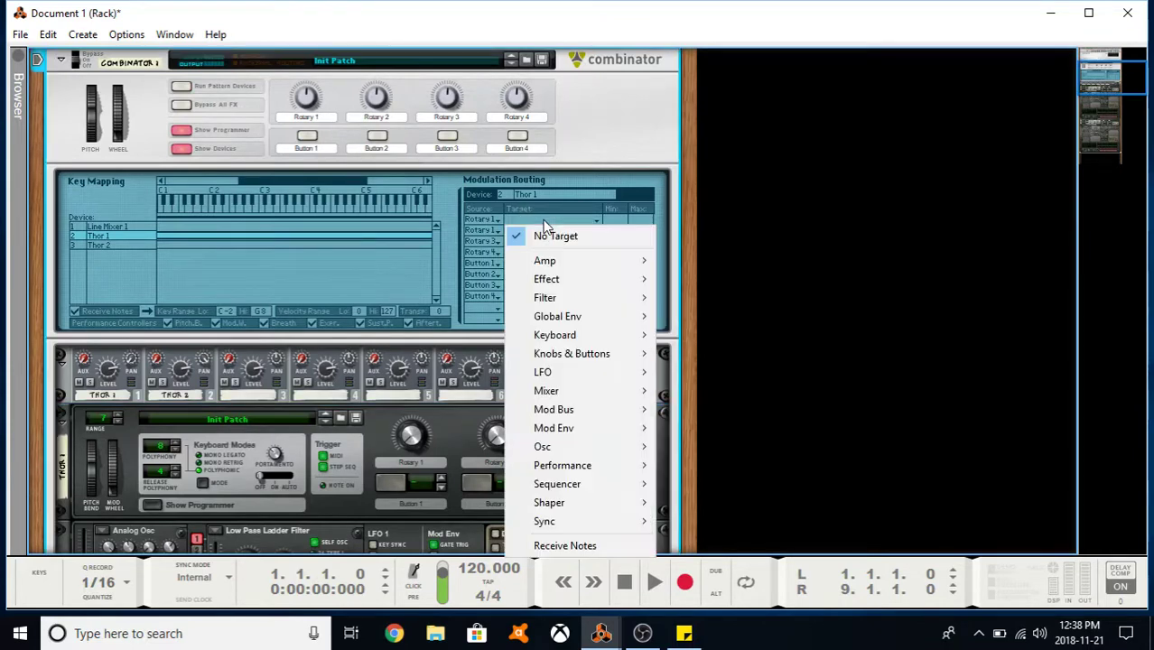
mouse_move(619, 262)
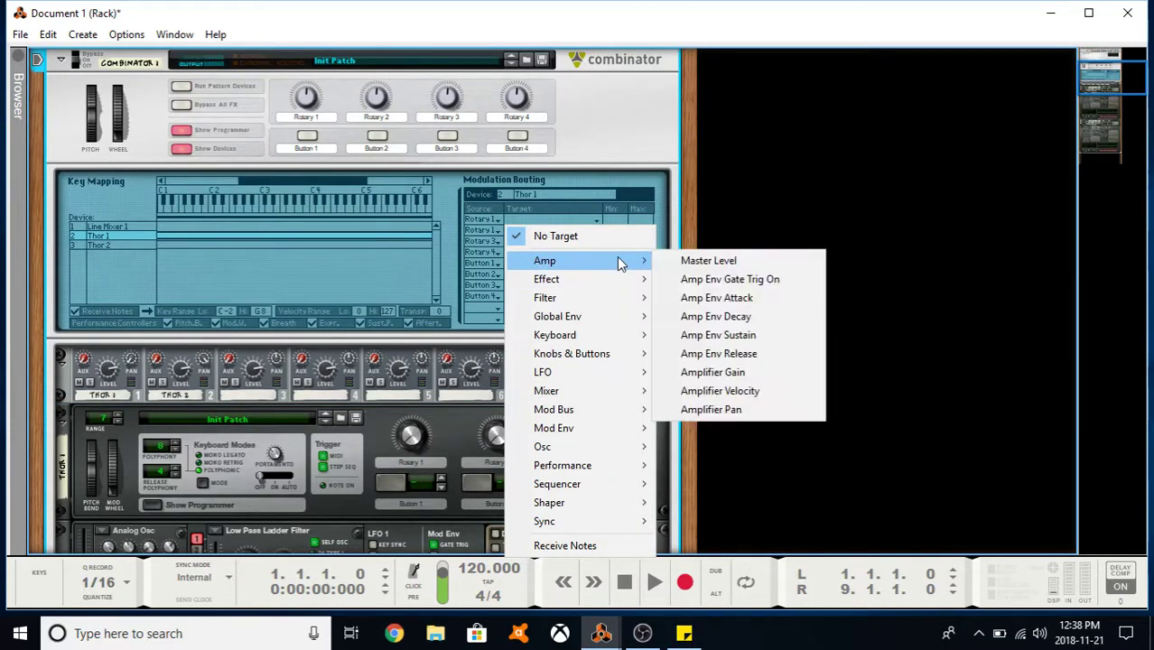
mouse_move(610, 285)
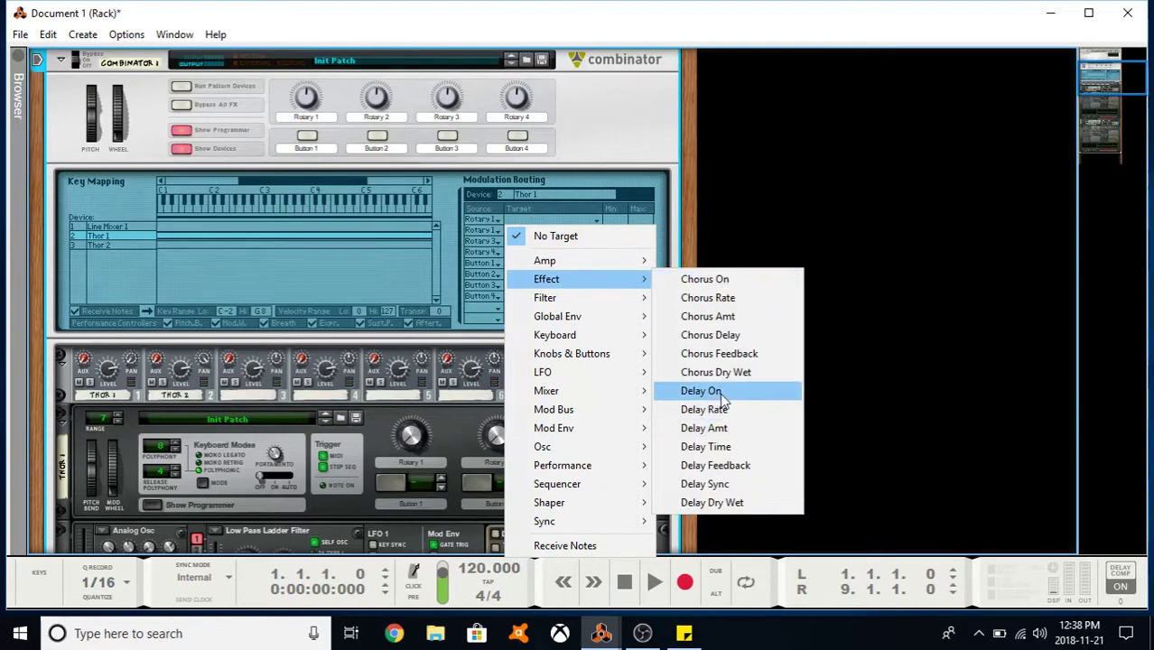
left_click(704, 410)
- Lower Thor 1's delay rate to about 6.25 Hz
scroll(575, 352, "down", 3)
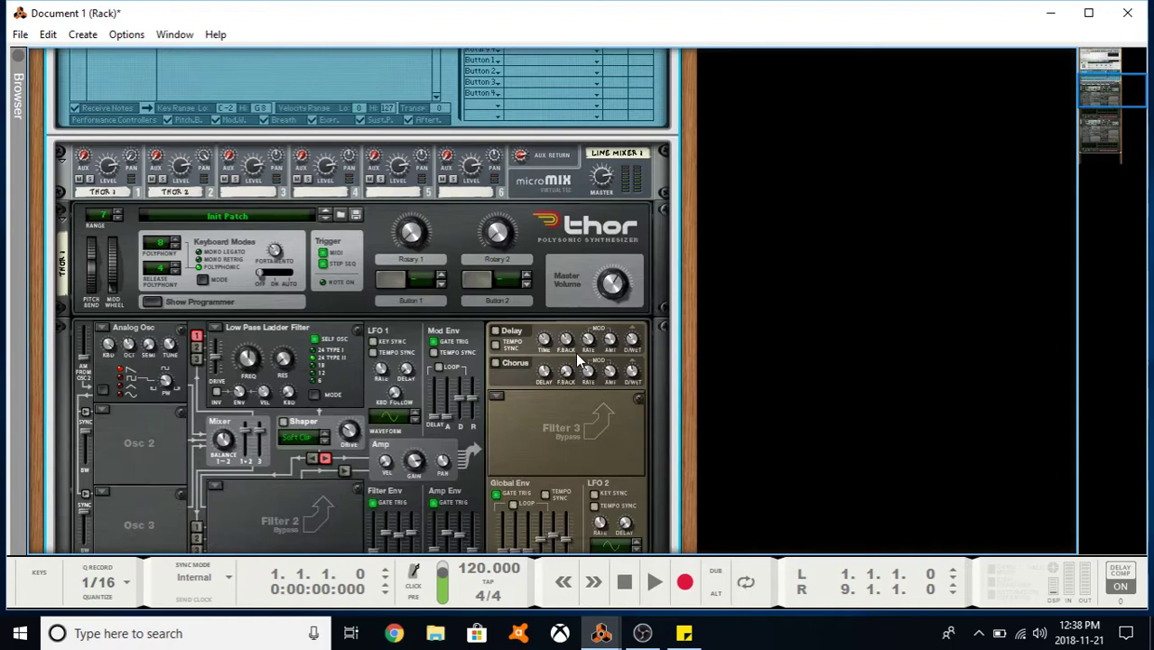
left_click_drag(588, 343, 589, 343)
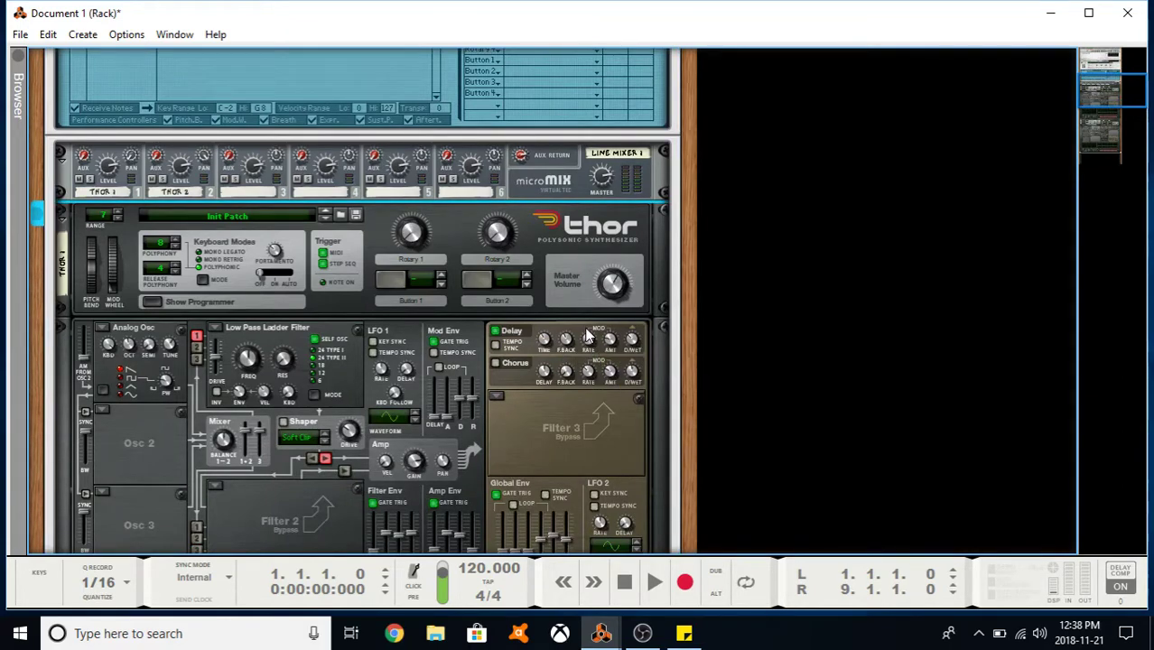
scroll(574, 320, "up", 3)
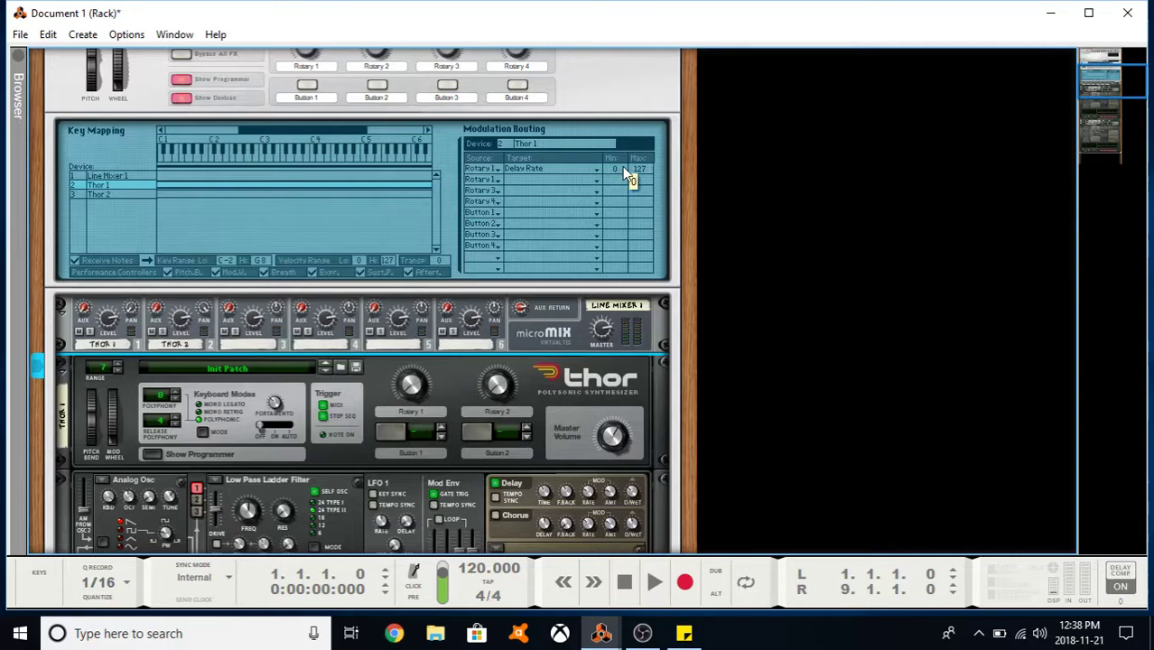
- Set the Rotary 1 delay-rate routing's Min to 41 and Max to 0
left_click_drag(622, 166, 606, 245)
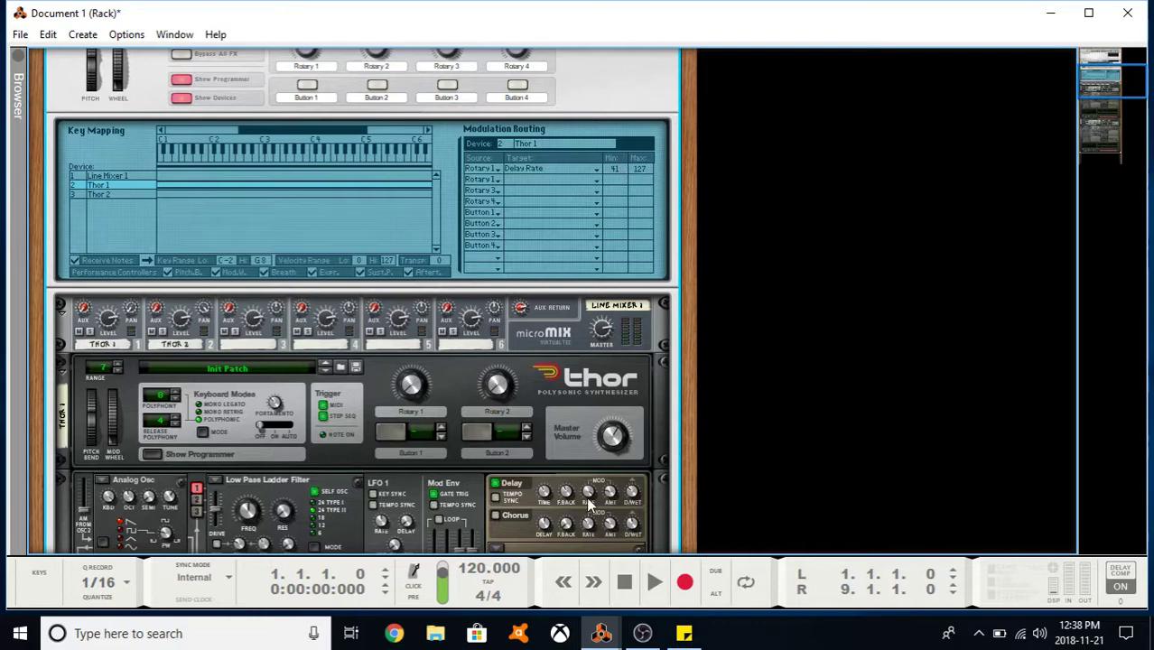
scroll(588, 510, "down", 1)
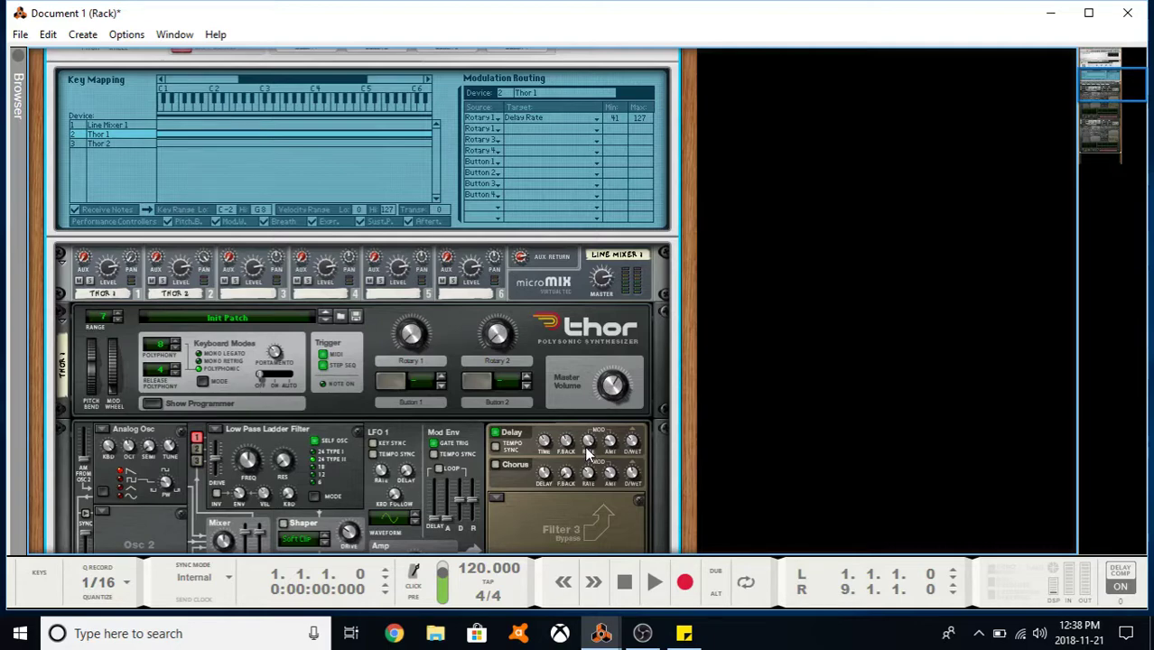
scroll(587, 445, "up", 4)
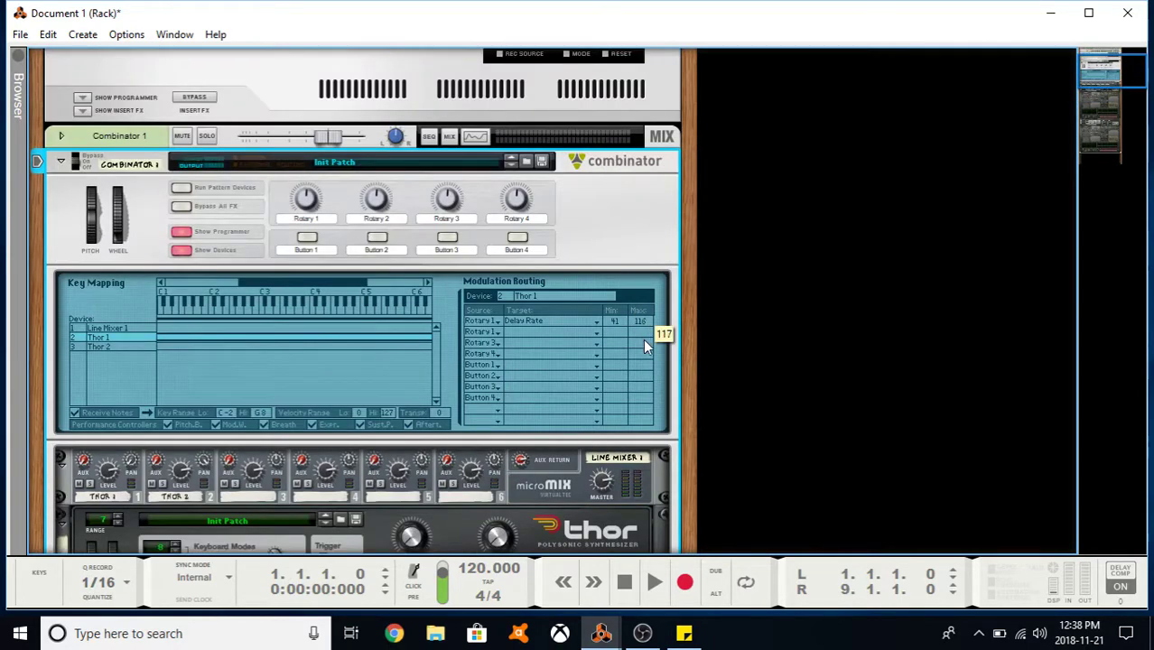
left_click_drag(640, 323, 614, 456)
scroll(635, 400, "down", 3)
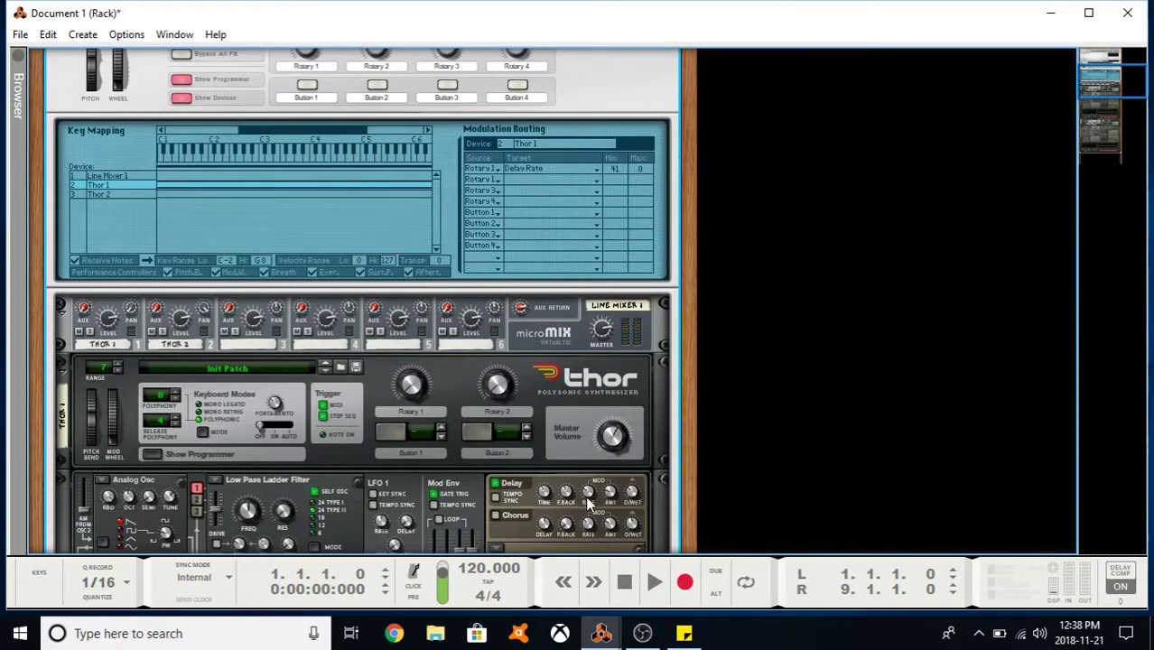
scroll(606, 377, "up", 3)
- Set Thor 1's Master Volume to -3.9 dB
scroll(605, 370, "down", 4)
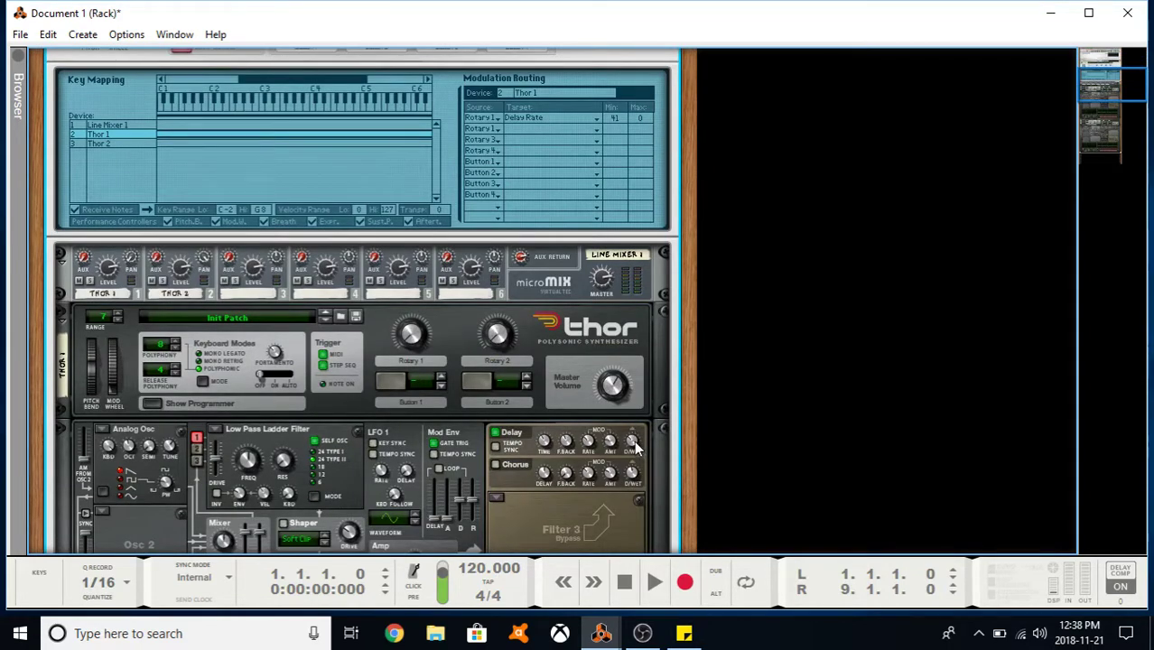
mouse_move(635, 442)
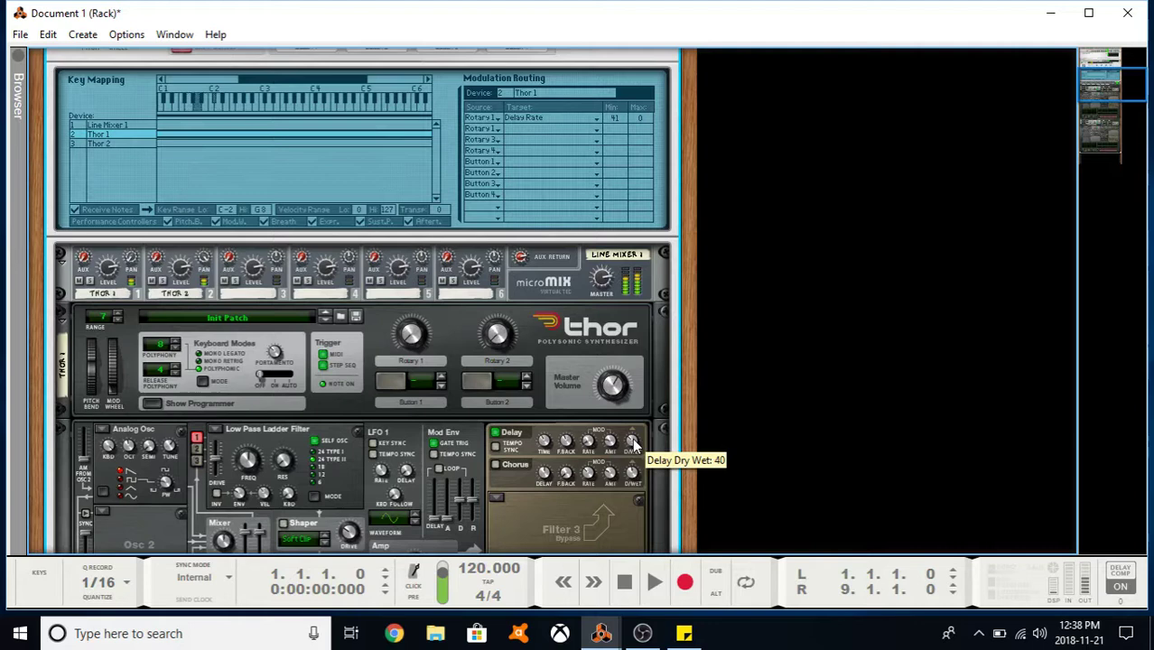
left_click_drag(613, 386, 615, 389)
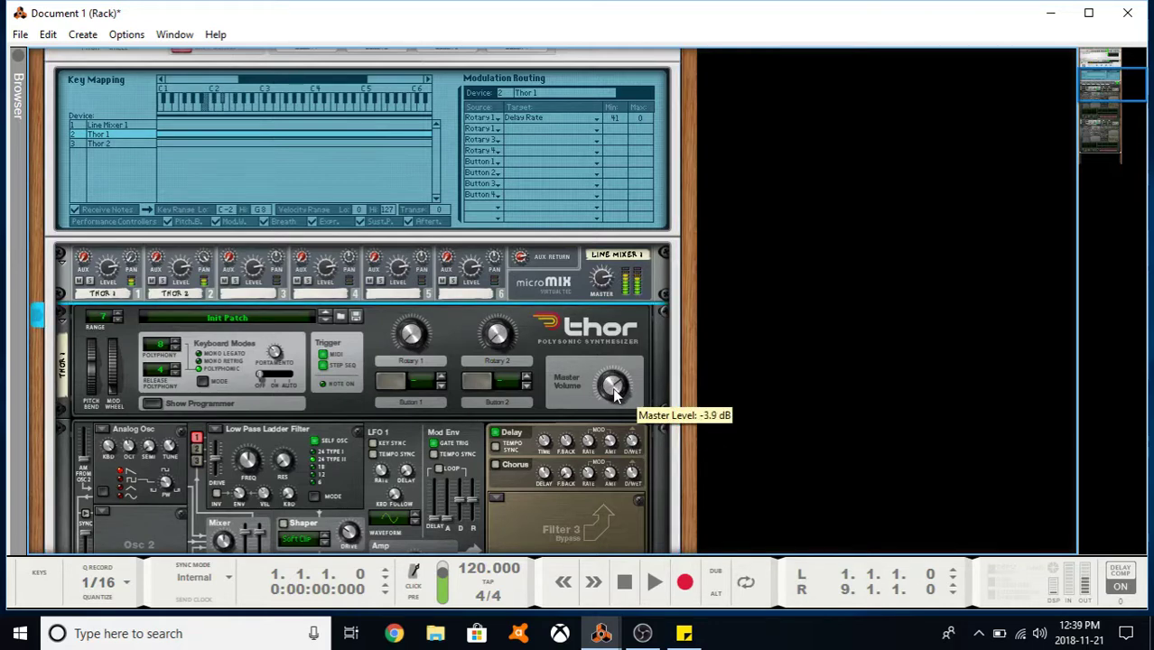
- Set the Combinator's Rotary 1 target to No Target, clearing the Thor 1 Delay Rate routing
scroll(619, 334, "up", 3)
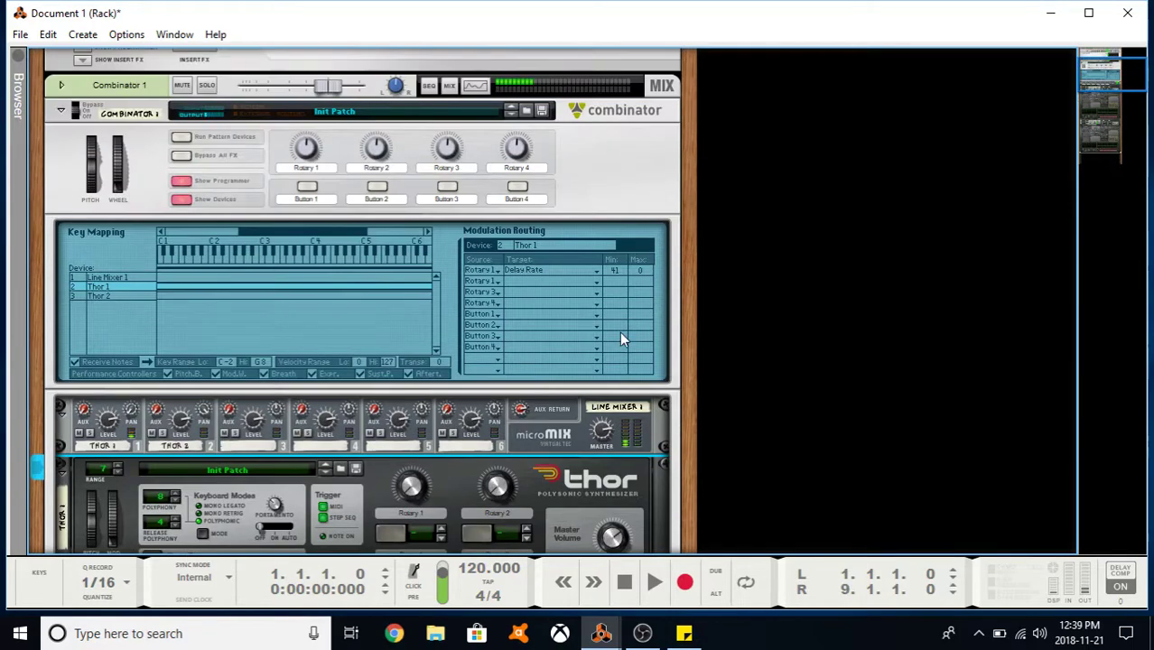
left_click(630, 159)
scroll(613, 180, "down", 3)
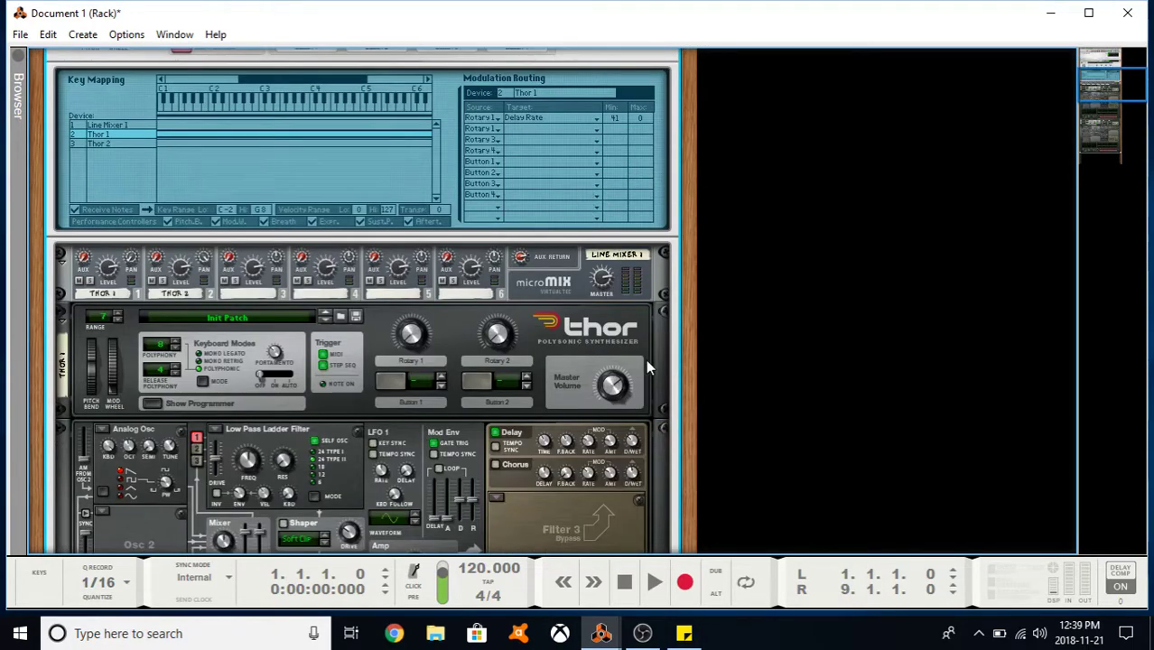
scroll(417, 281, "up", 1)
left_click(542, 169)
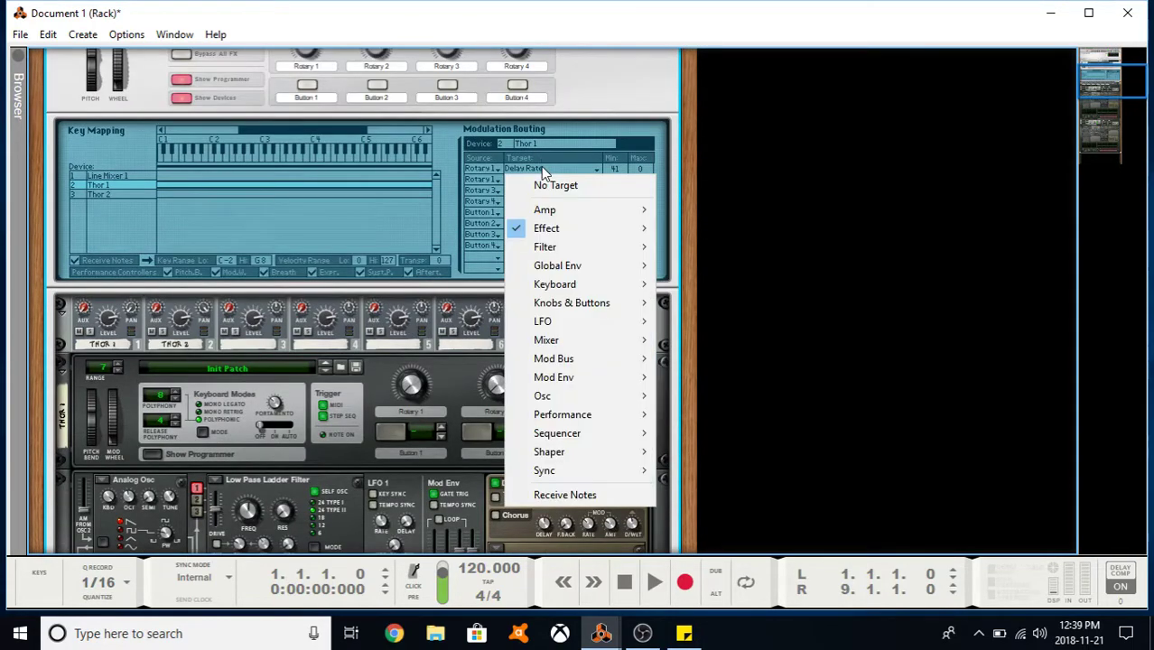
left_click(555, 183)
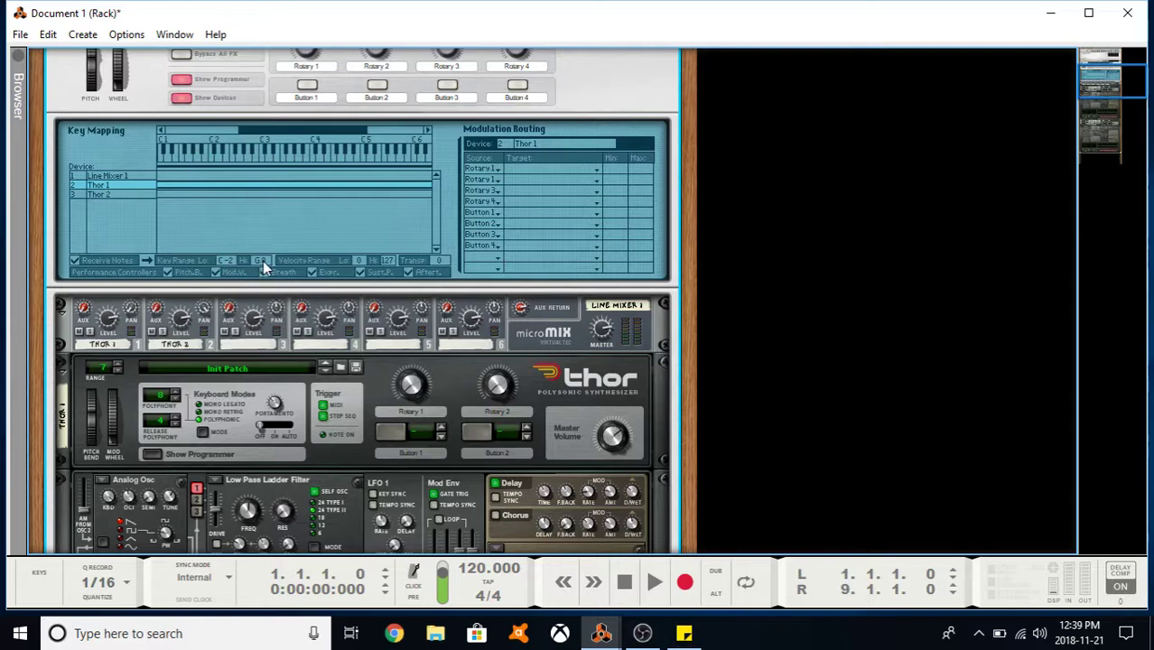
- Lower Thor 1's Key Range Hi to A#2 and raise Thor 2's Key Range Lo
left_click_drag(263, 261, 261, 318)
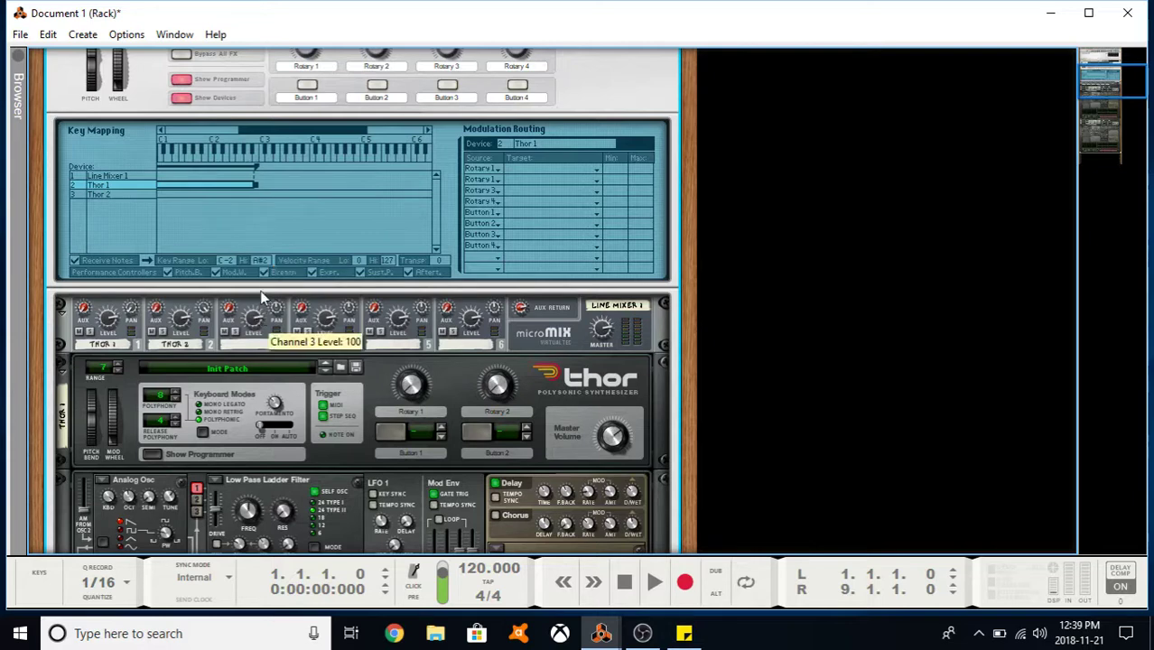
left_click(134, 195)
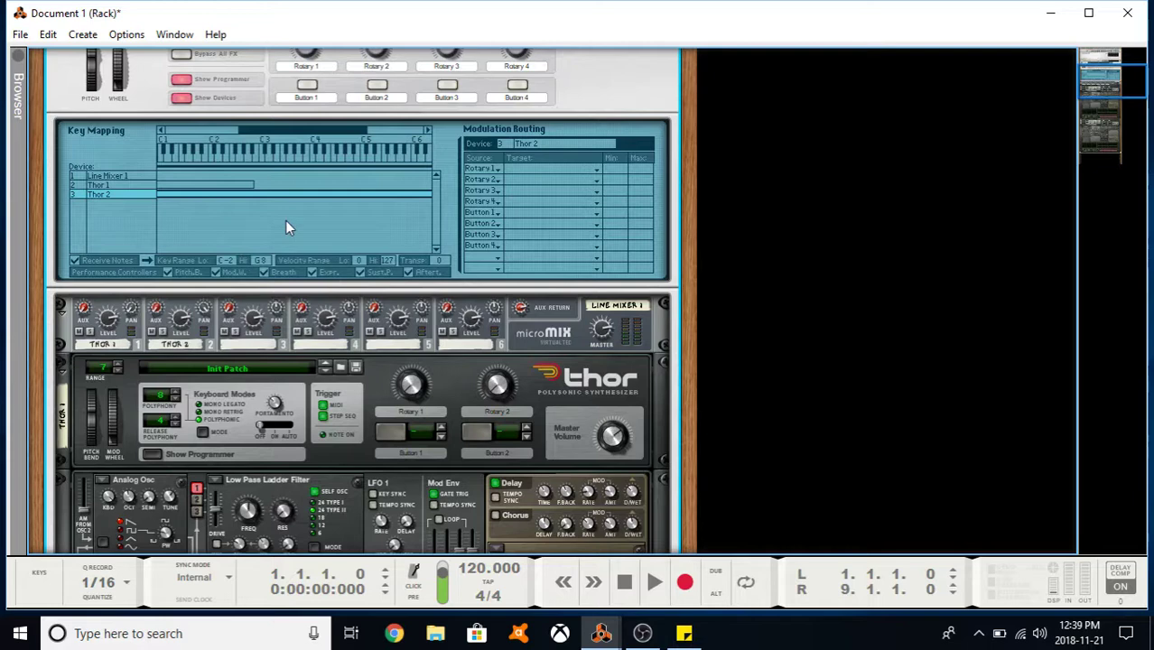
left_click_drag(236, 259, 231, 244)
scroll(231, 265, "up", 1)
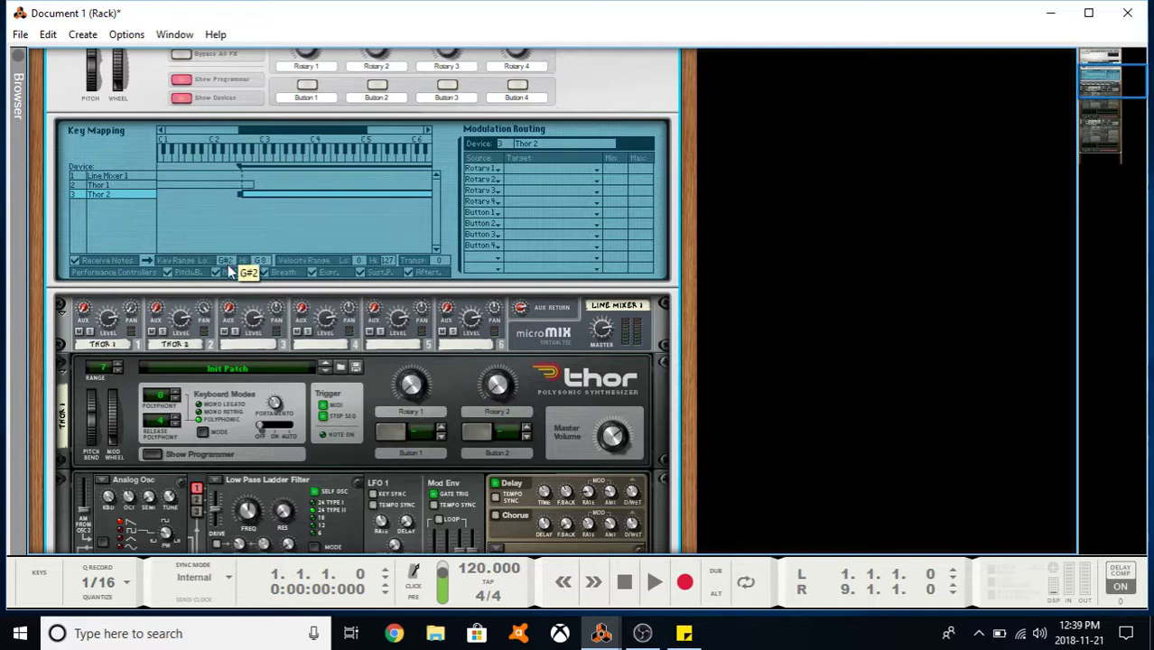
scroll(231, 266, "up", 2)
scroll(231, 266, "up", 1)
scroll(231, 267, "down", 1)
- Verify the split: Thor 1 spans C-2 to A#2, Thor 2 spans B2 to G8
left_click(275, 237)
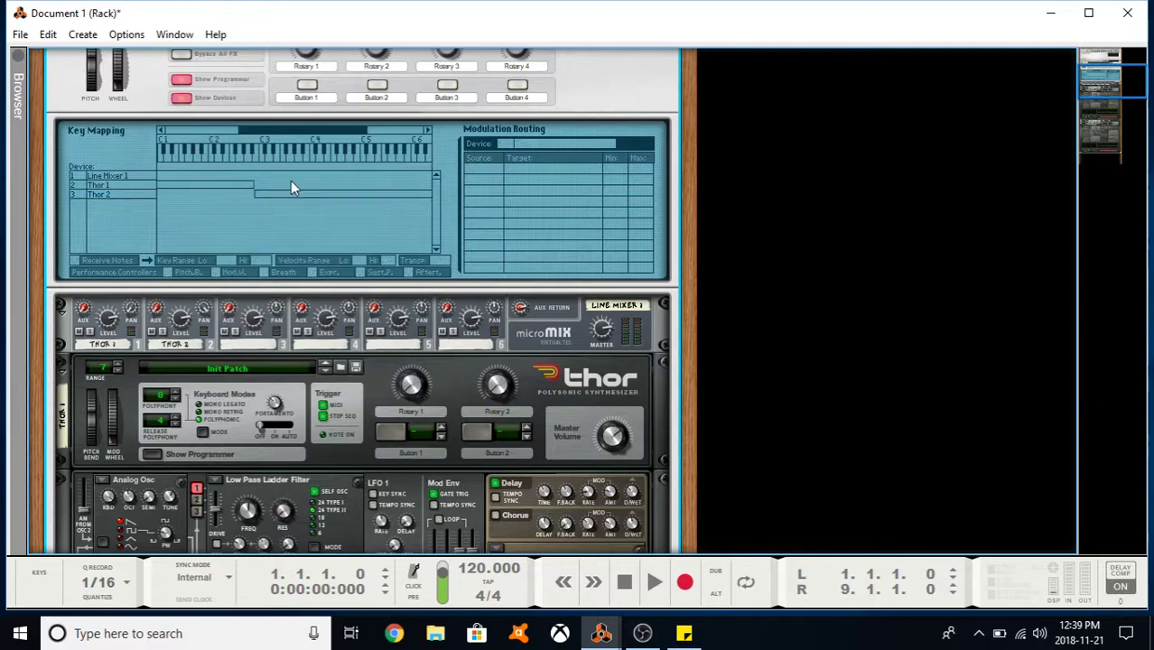
left_click(108, 185)
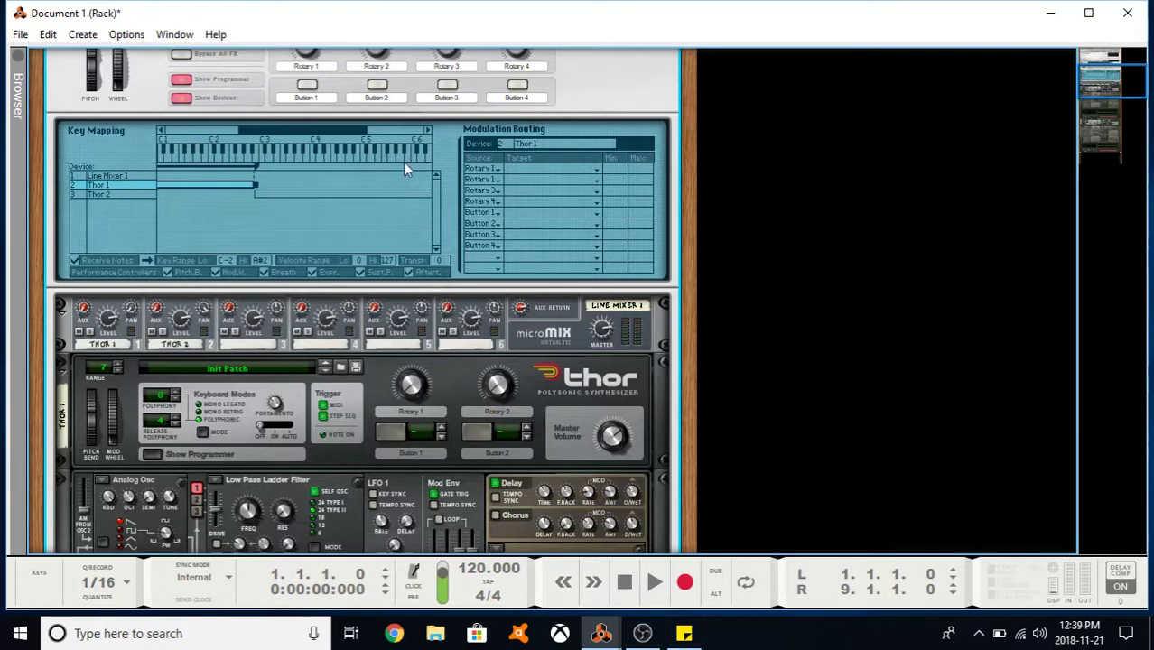
left_click(280, 193)
left_click(245, 186)
left_click(281, 192)
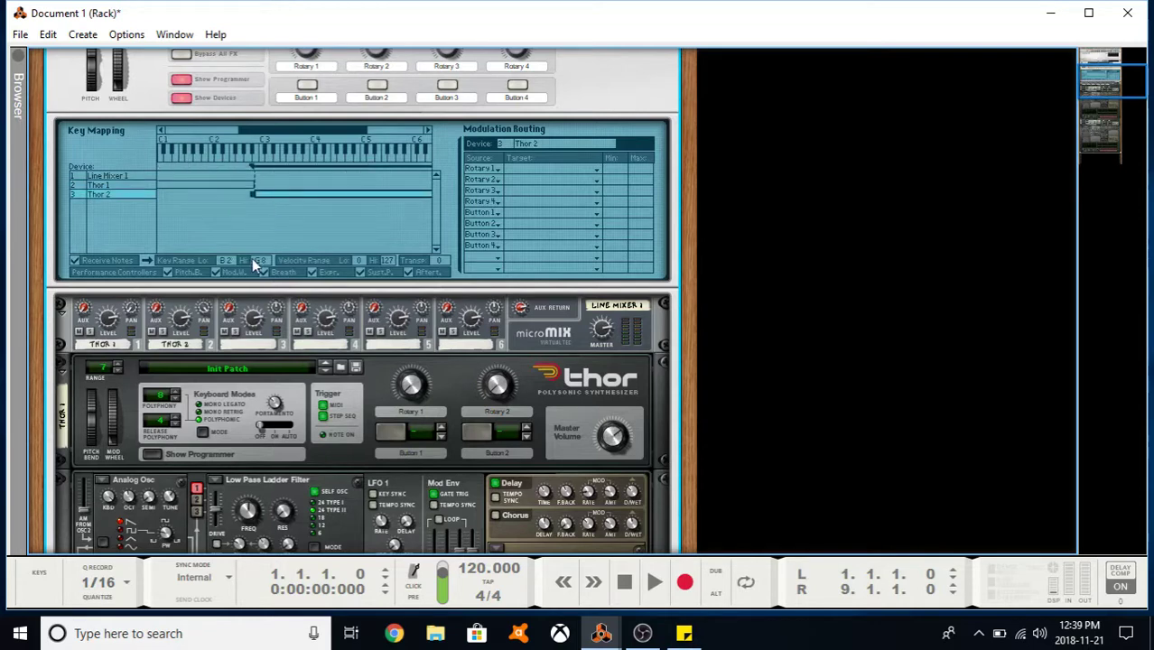
left_click(260, 183)
left_click(122, 185)
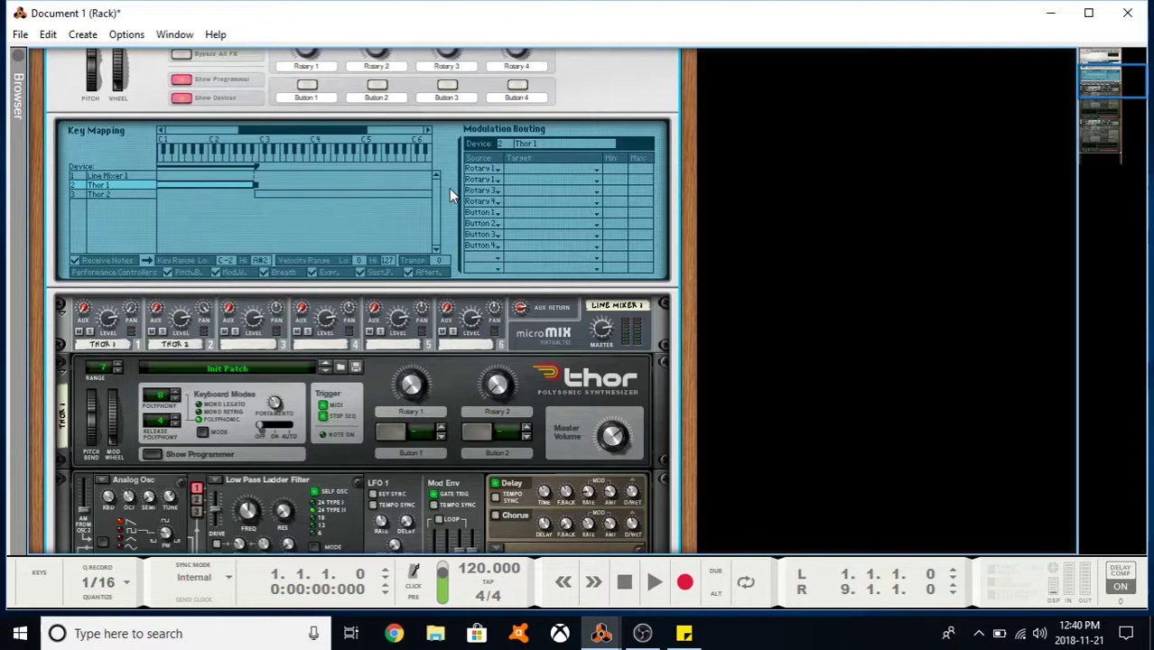
scroll(379, 197, "down", 2)
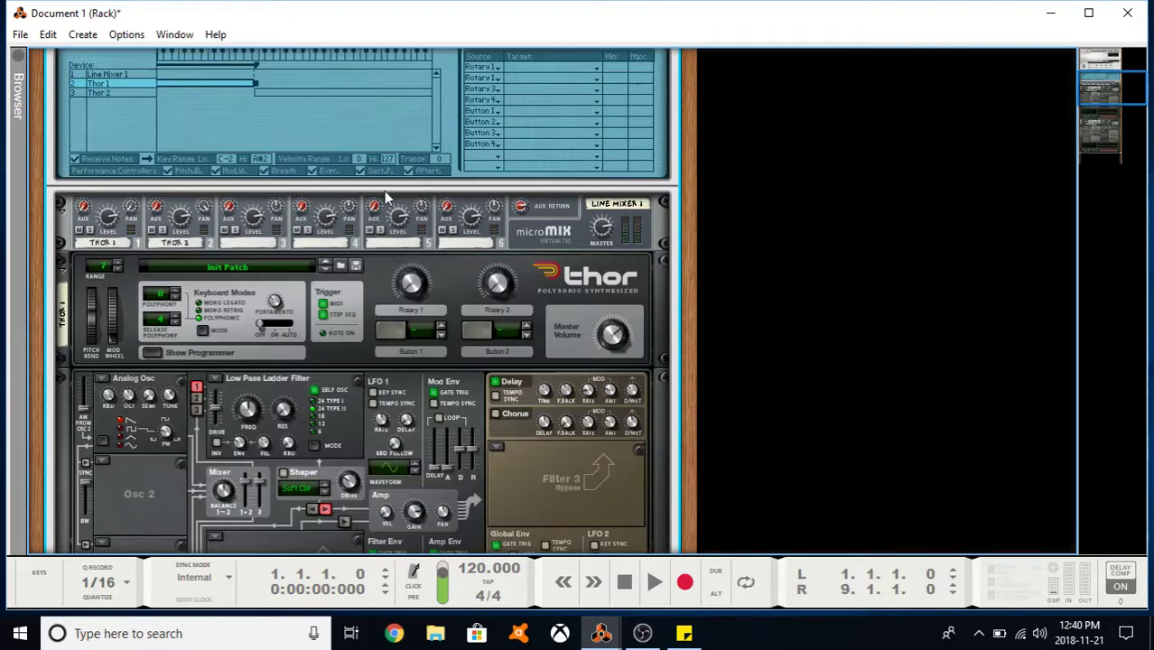
scroll(545, 273, "down", 2)
scroll(544, 273, "down", 1)
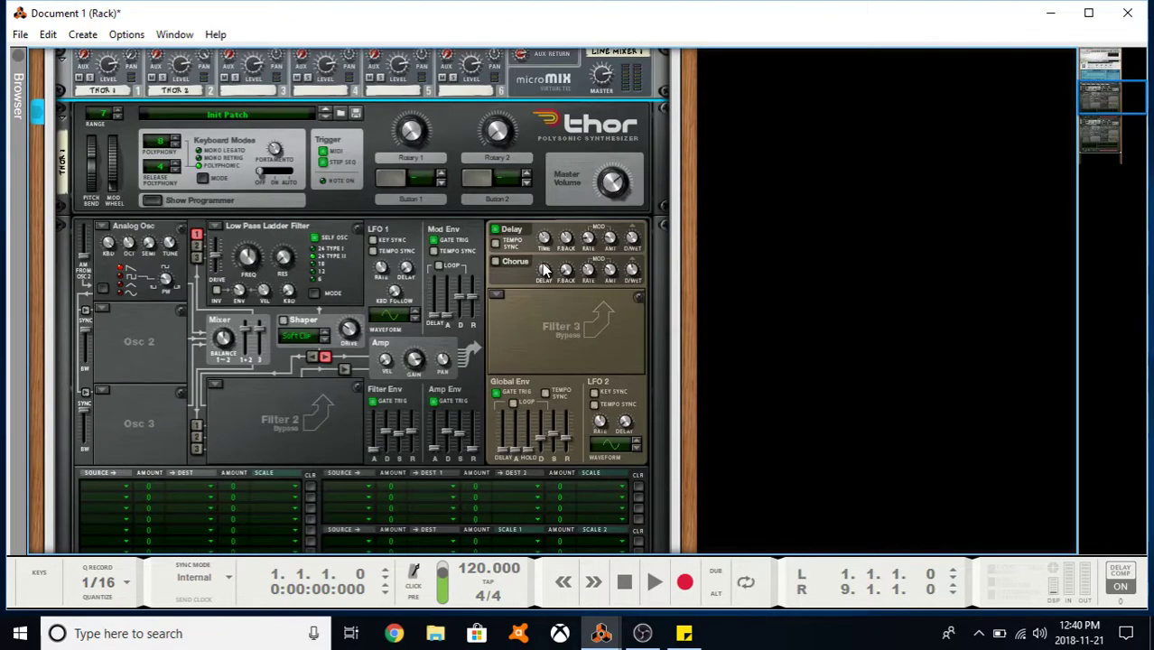
scroll(542, 260, "up", 4)
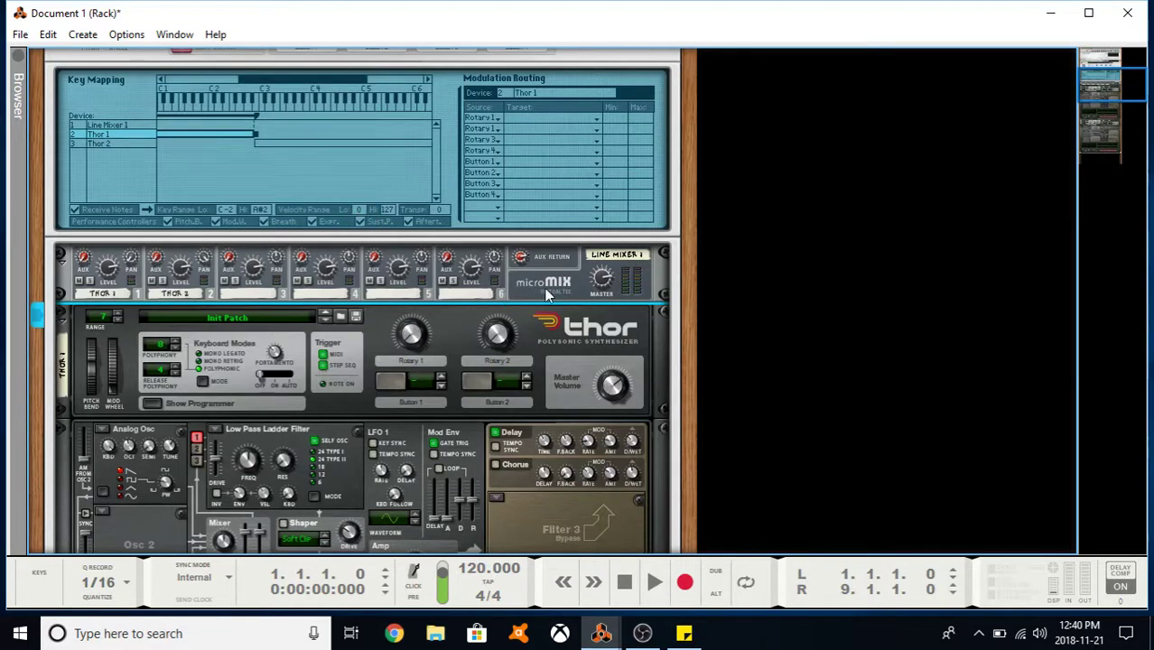
scroll(471, 282, "up", 1)
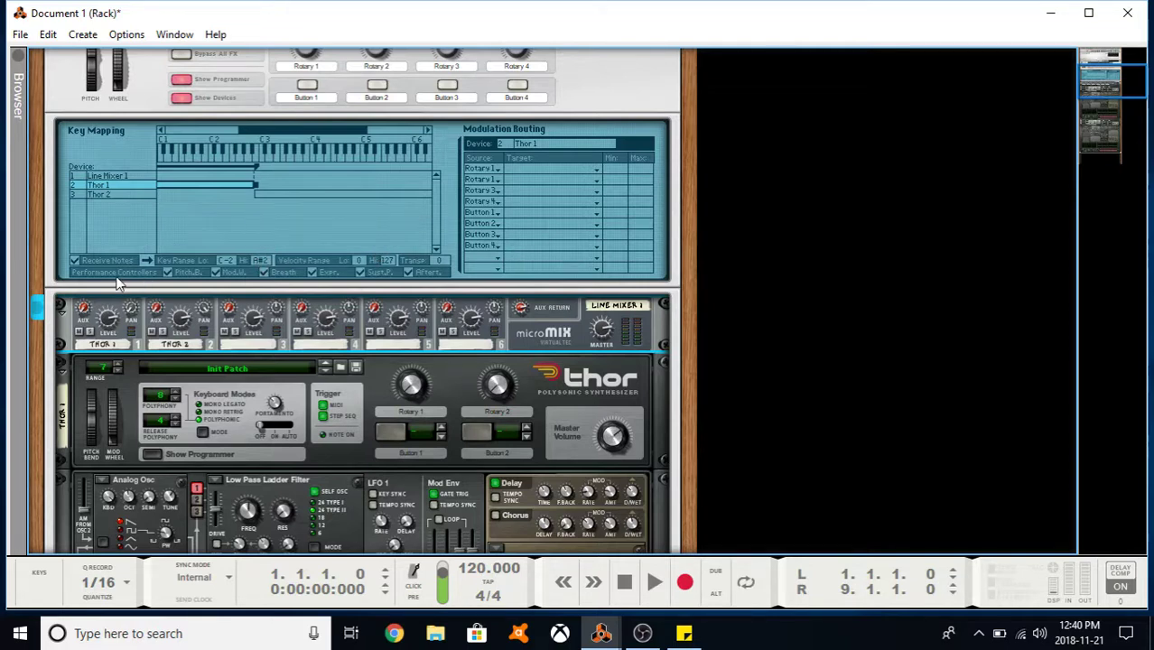
scroll(221, 278, "up", 2)
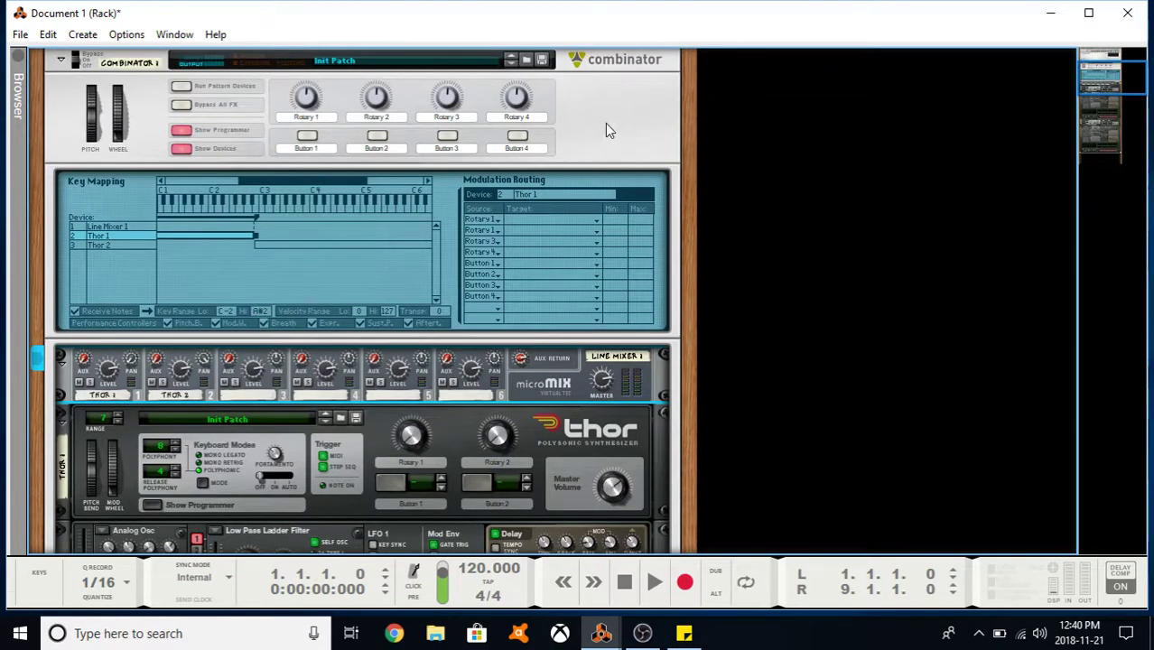
scroll(610, 126, "up", 2)
scroll(610, 134, "down", 8)
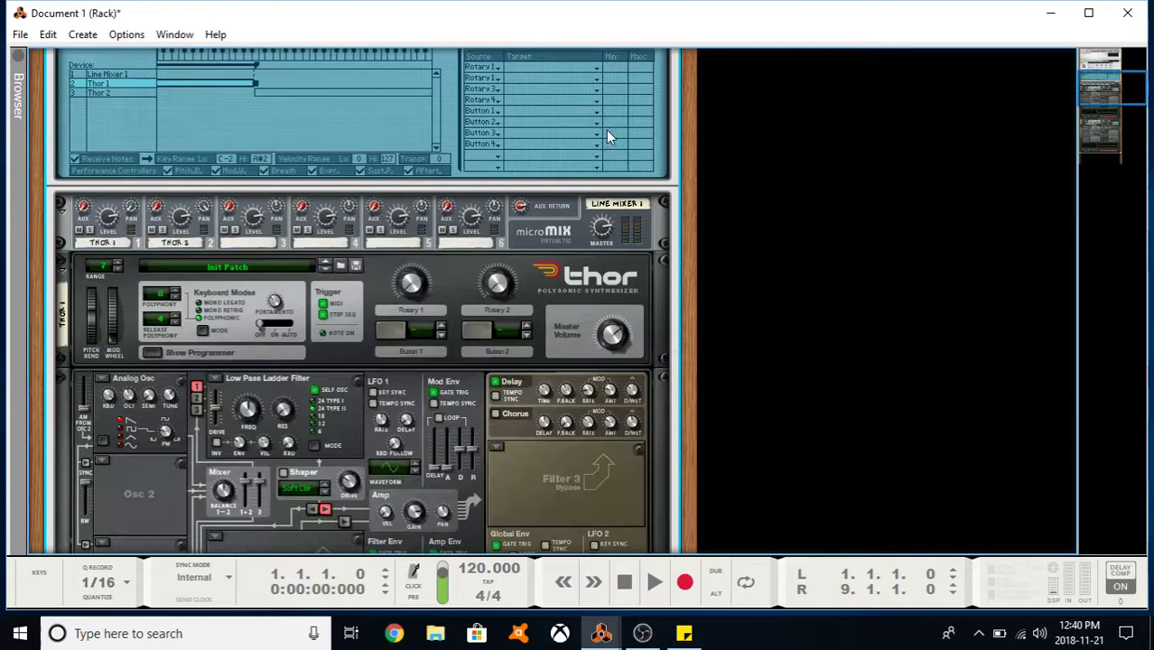
scroll(605, 130, "up", 2)
scroll(561, 257, "down", 2)
left_click(560, 268)
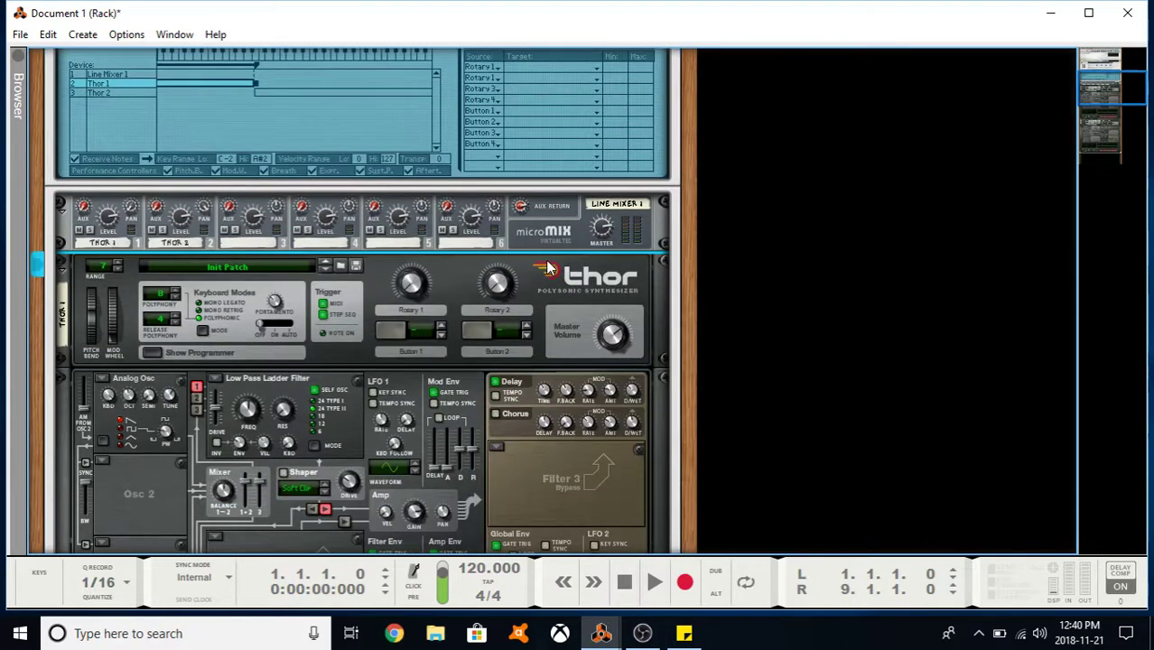
scroll(546, 259, "down", 4)
scroll(540, 240, "up", 4)
scroll(543, 249, "down", 4)
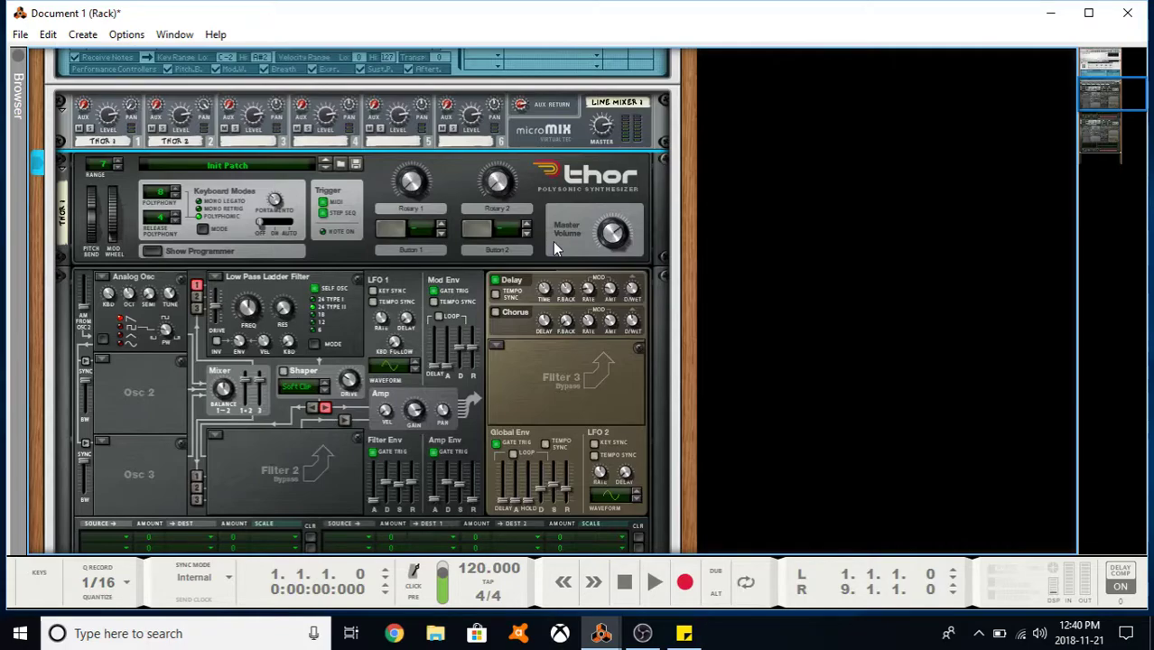